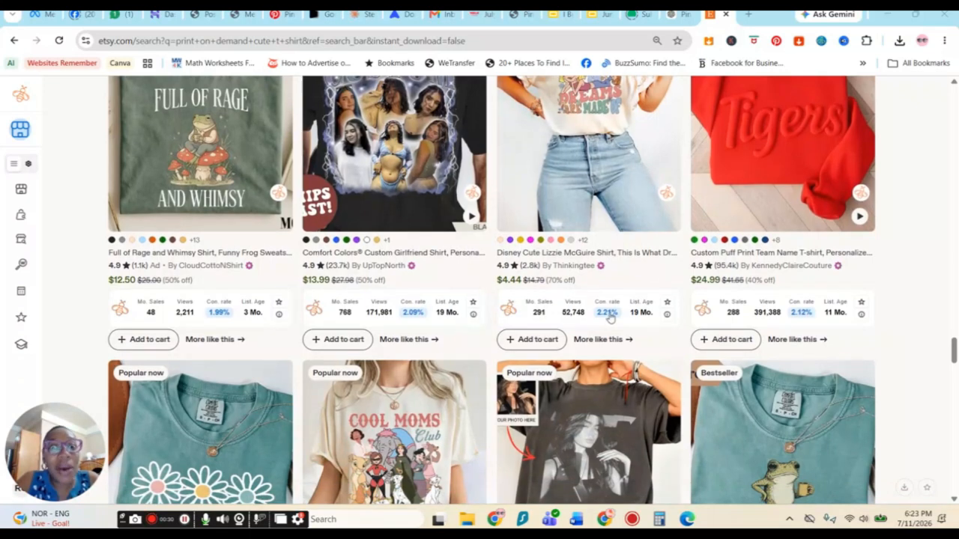
# Step: Browse the Etsy print-on-demand shirt search results and their sales statistics
pyautogui.scroll(3, 589, 322)
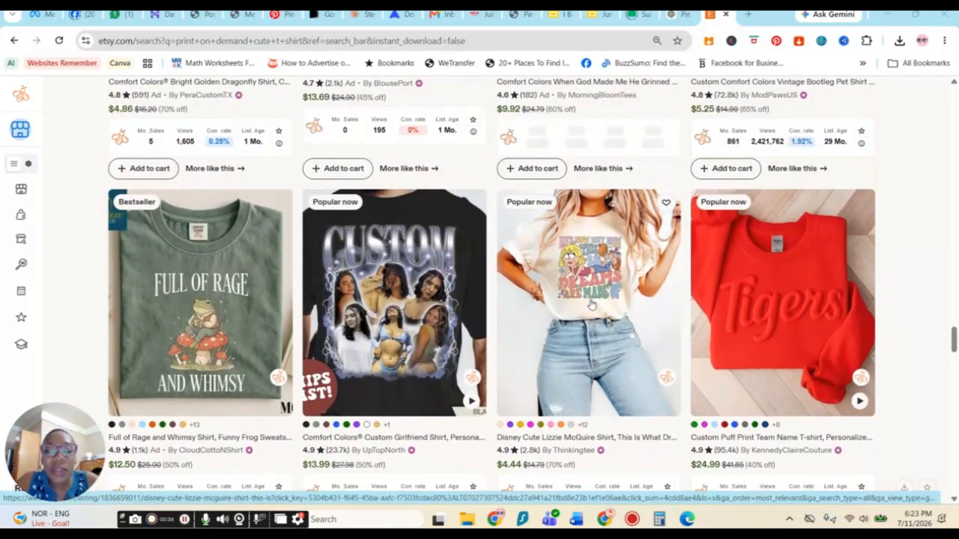
pyautogui.scroll(-3, 591, 304)
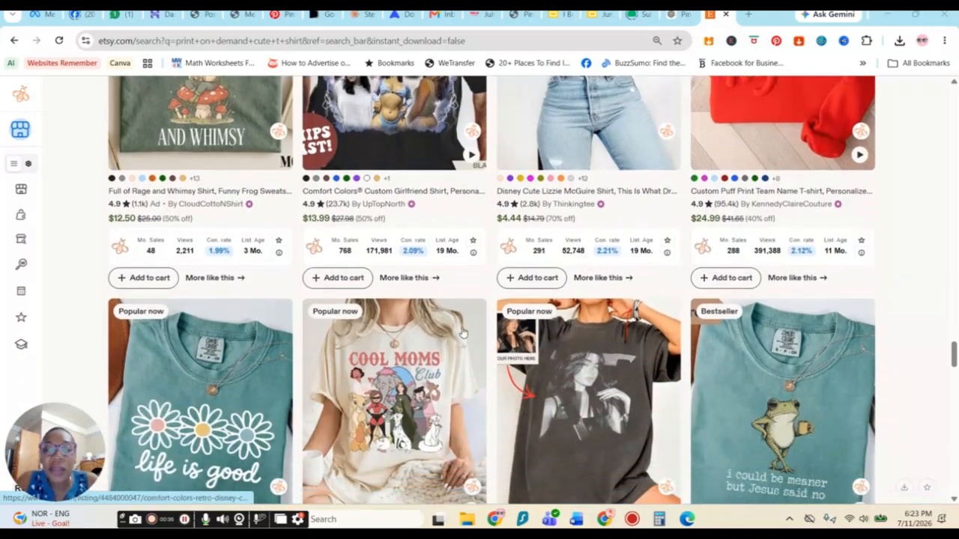
pyautogui.scroll(-2, 463, 333)
pyautogui.scroll(-1, 430, 320)
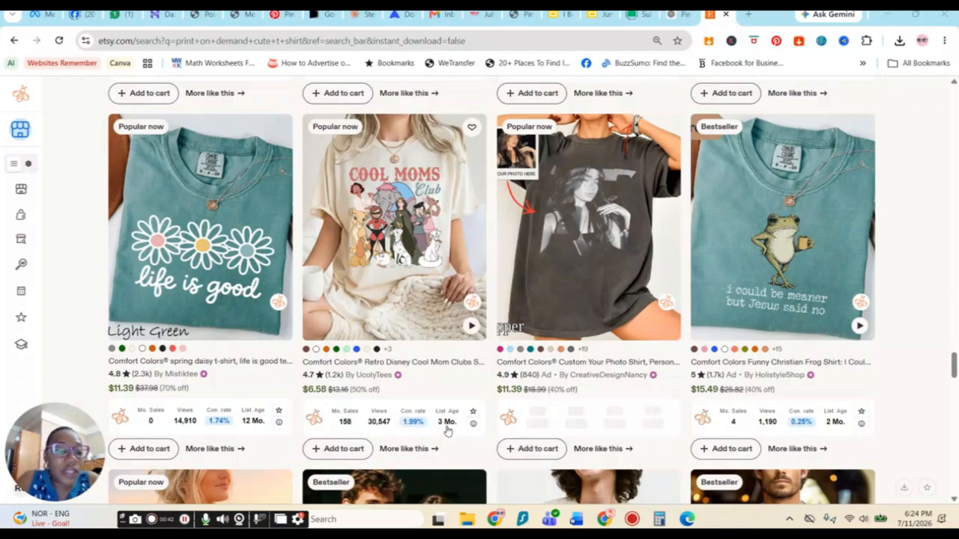
pyautogui.moveTo(449, 402); pyautogui.dragTo(625, 376)
pyautogui.scroll(3, 625, 376)
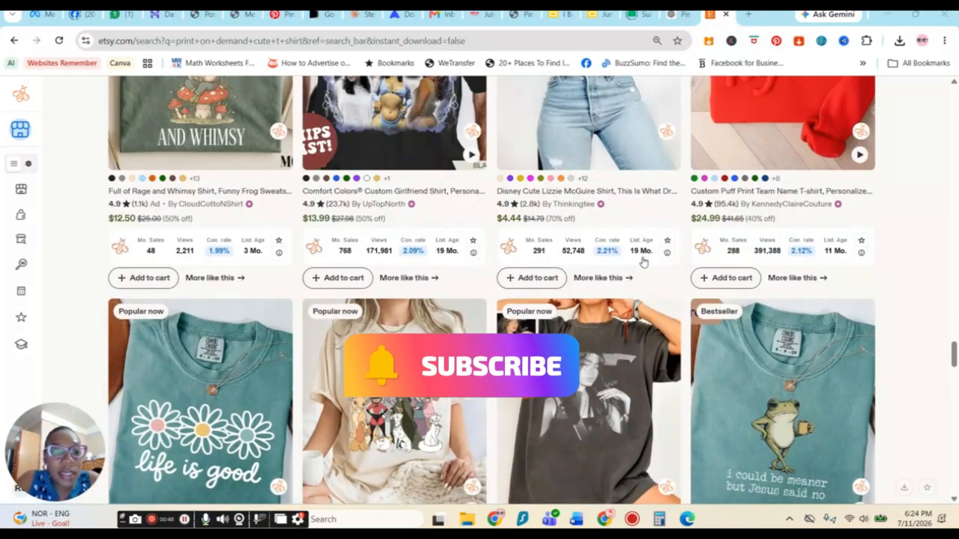
pyautogui.scroll(1, 217, 232)
pyautogui.scroll(-4, 225, 246)
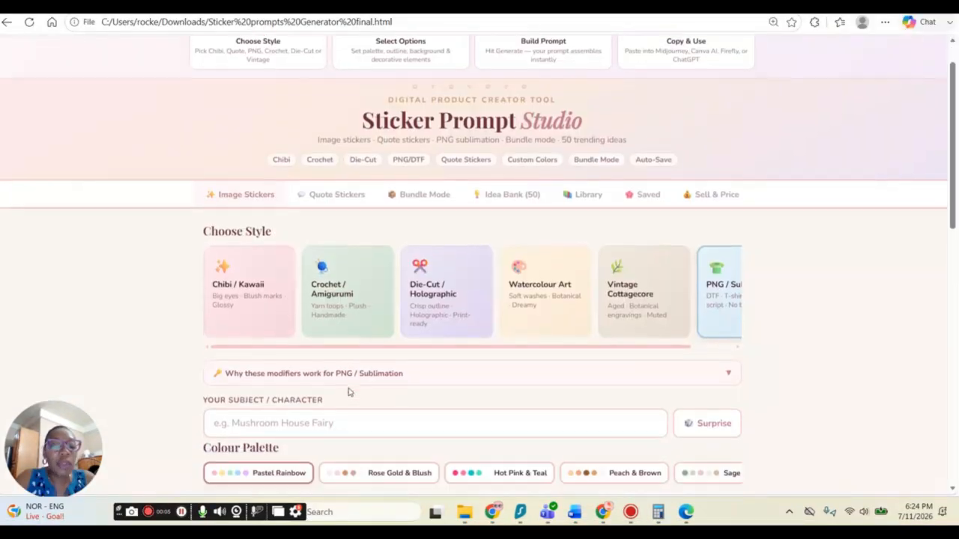
pyautogui.scroll(-3, 349, 390)
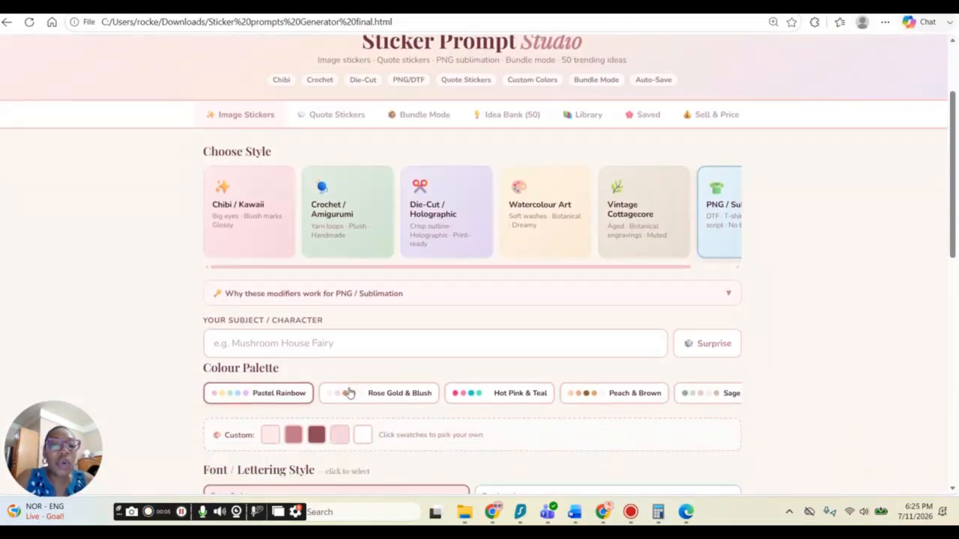
# Step: Look over the Sticker Prompt Studio generator, its Quote Stickers tab and its prompt Library
pyautogui.scroll(3, 383, 370)
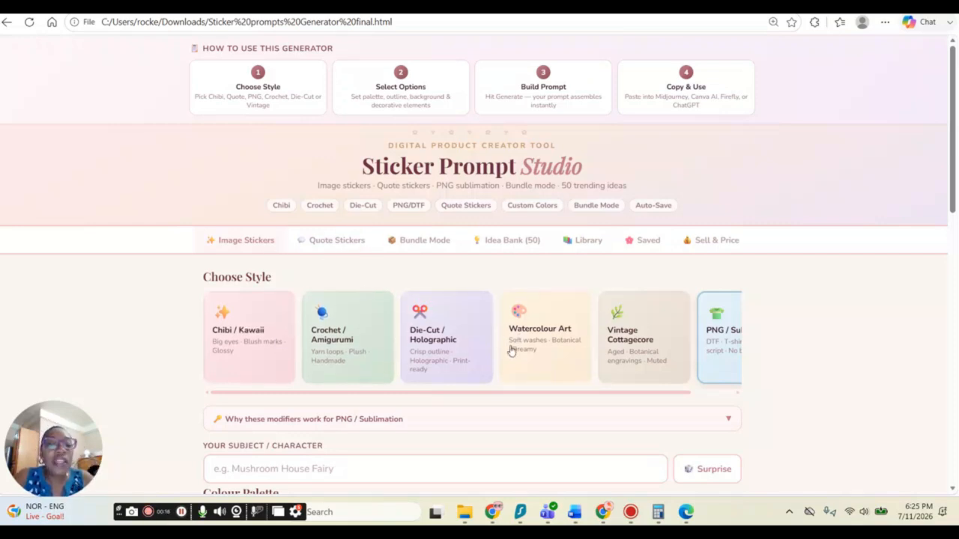
pyautogui.scroll(-1, 511, 350)
pyautogui.scroll(-4, 511, 351)
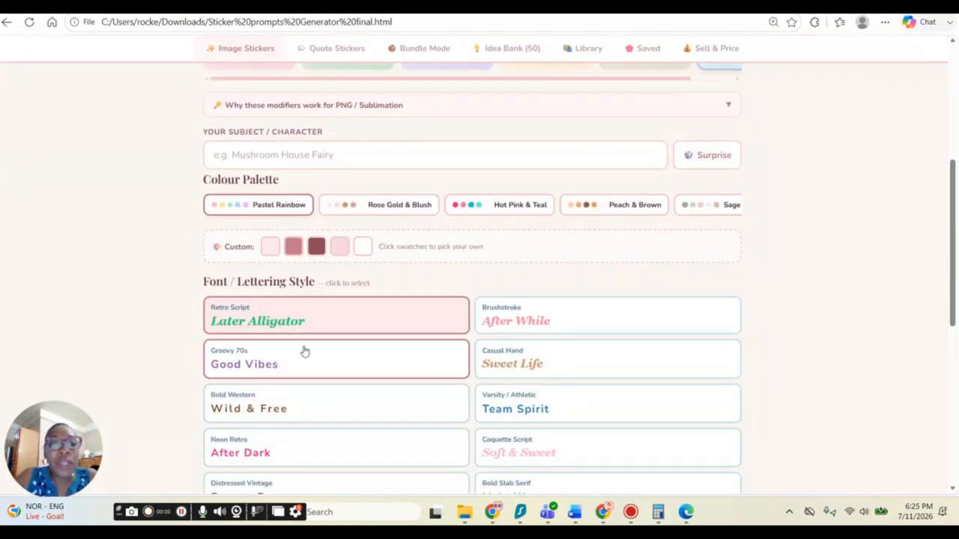
pyautogui.scroll(4, 306, 351)
pyautogui.scroll(-1, 288, 391)
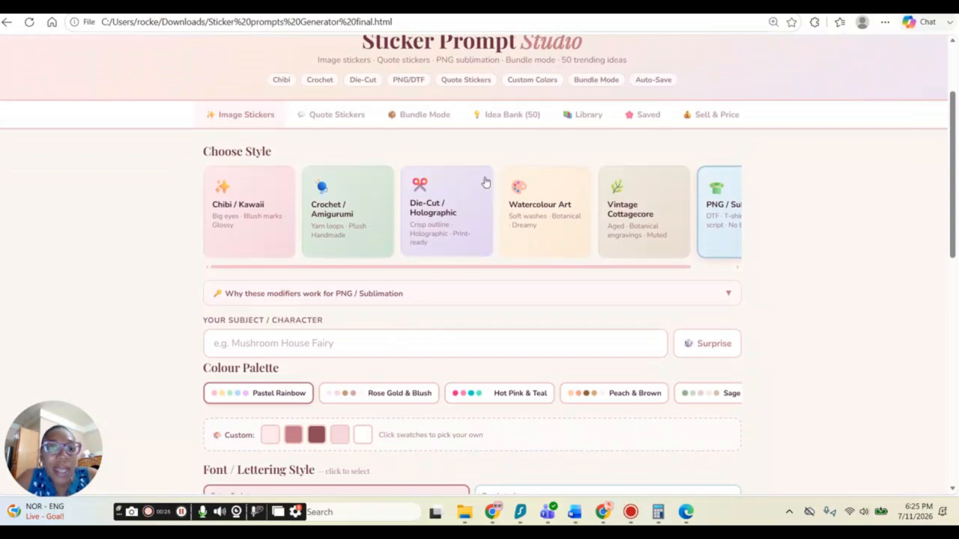
pyautogui.click(338, 116)
pyautogui.scroll(1, 614, 178)
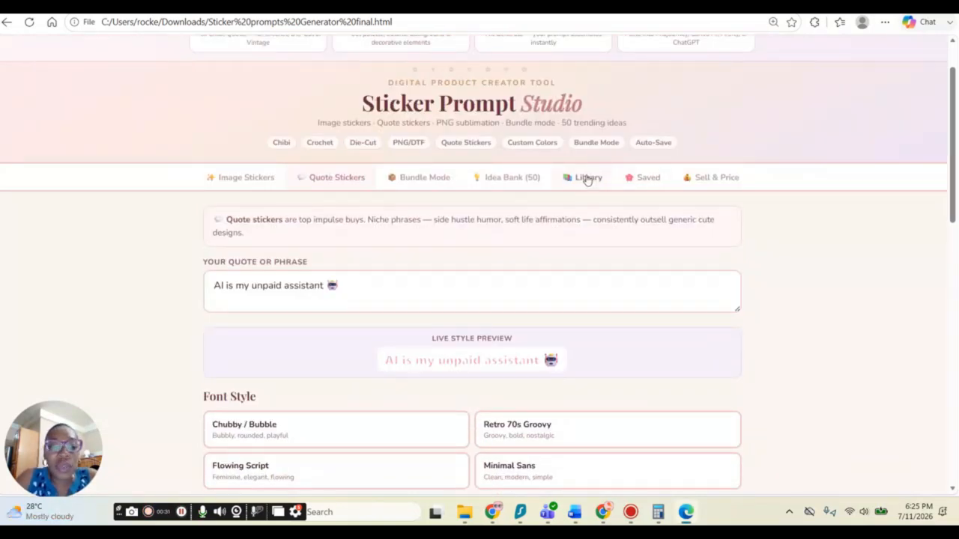
pyautogui.click(587, 180)
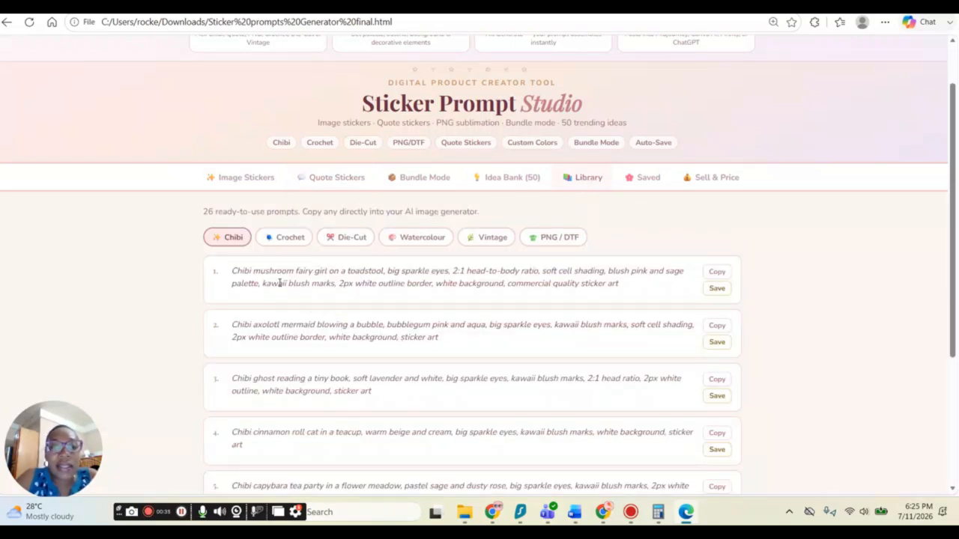
pyautogui.scroll(1, 674, 263)
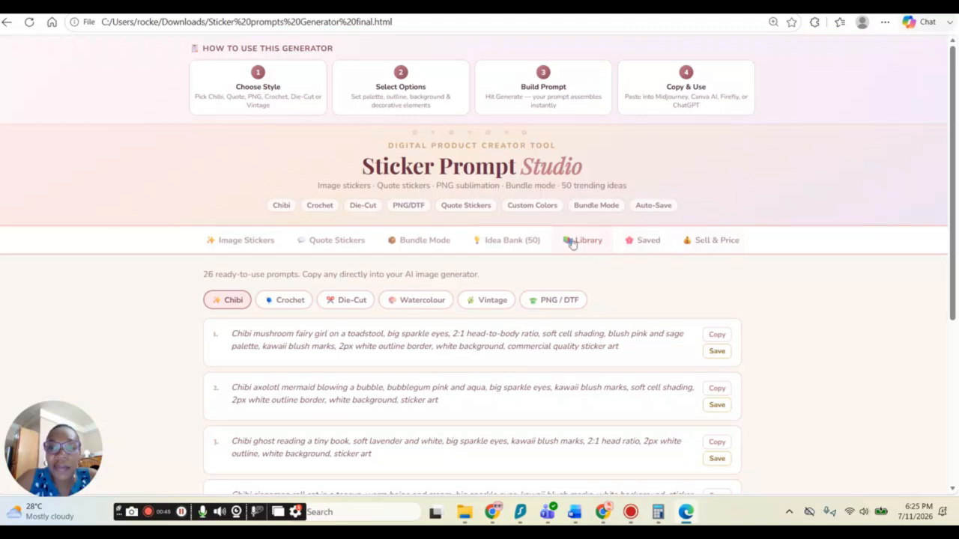
# Step: Open the Idea Bank and send "Working smarter not harder (thanks AI)" to the quote field
pyautogui.click(514, 245)
pyautogui.scroll(-2, 349, 322)
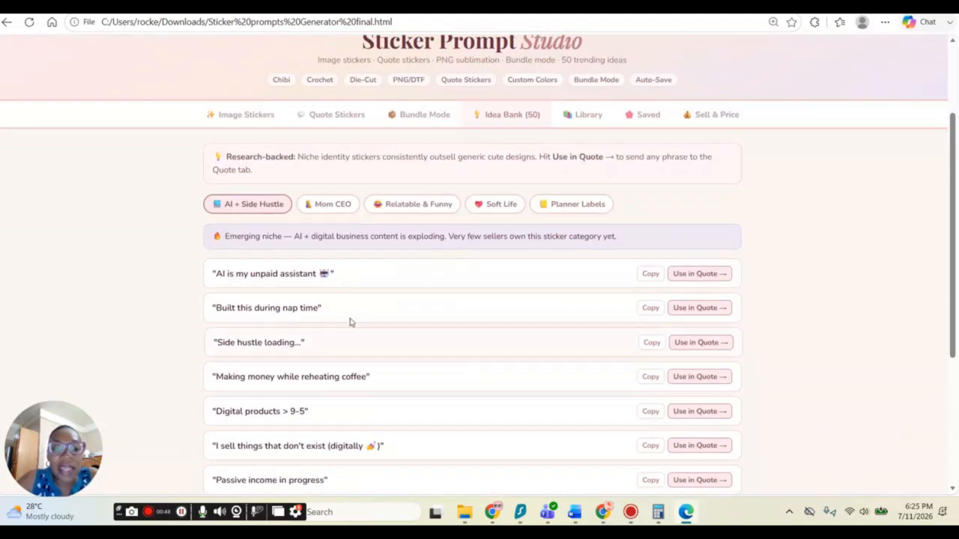
pyautogui.scroll(-2, 366, 351)
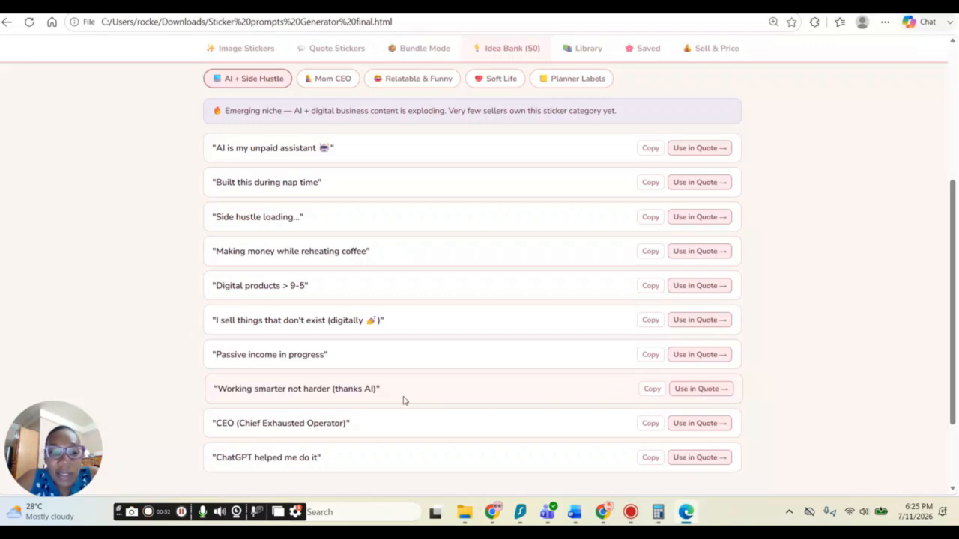
pyautogui.click(692, 393)
# Step: Compare the font styles for the quote sticker and select Bubble Letters
pyautogui.scroll(3, 272, 306)
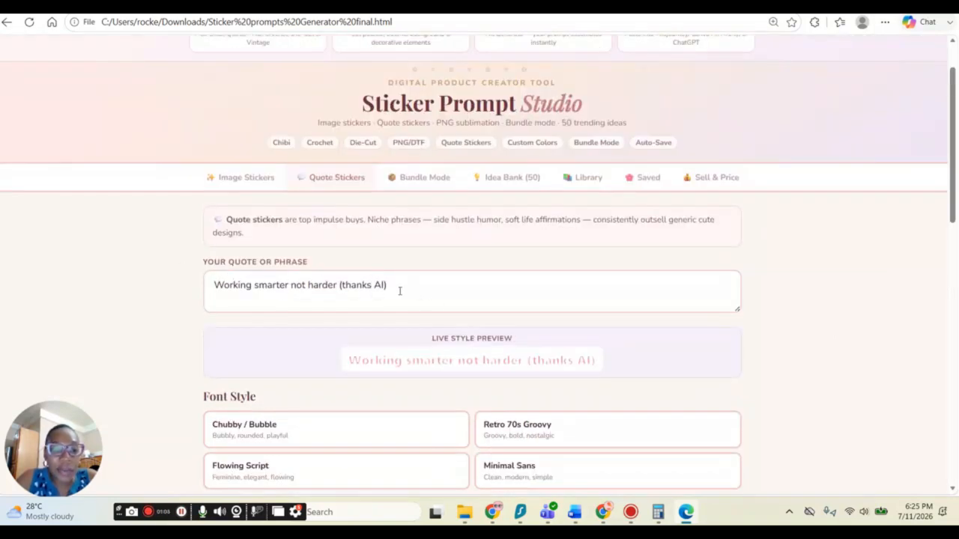
pyautogui.scroll(-3, 417, 323)
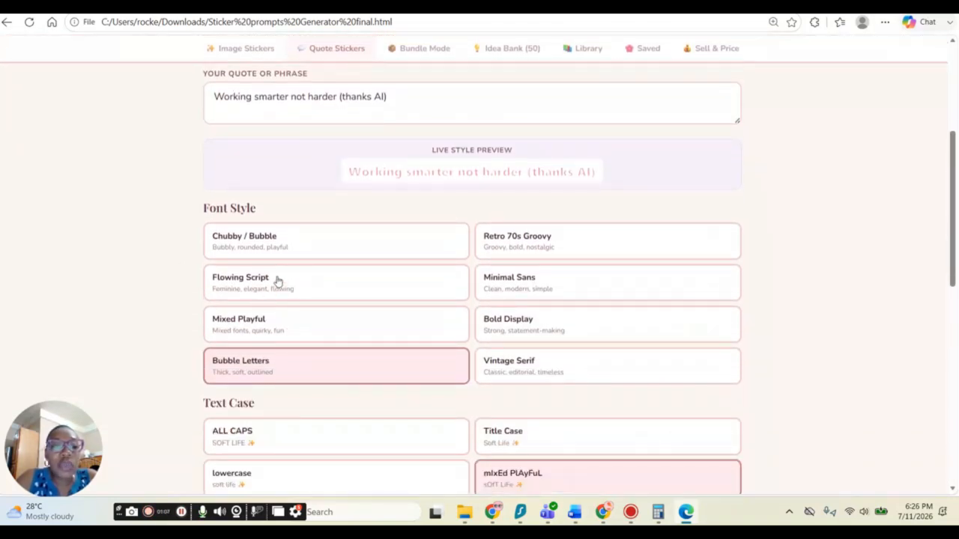
pyautogui.click(254, 291)
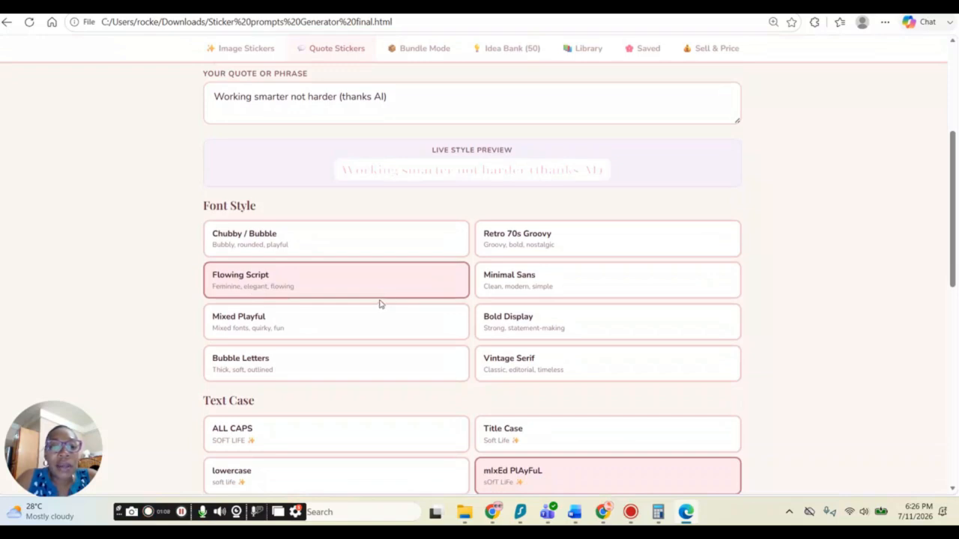
pyautogui.click(269, 330)
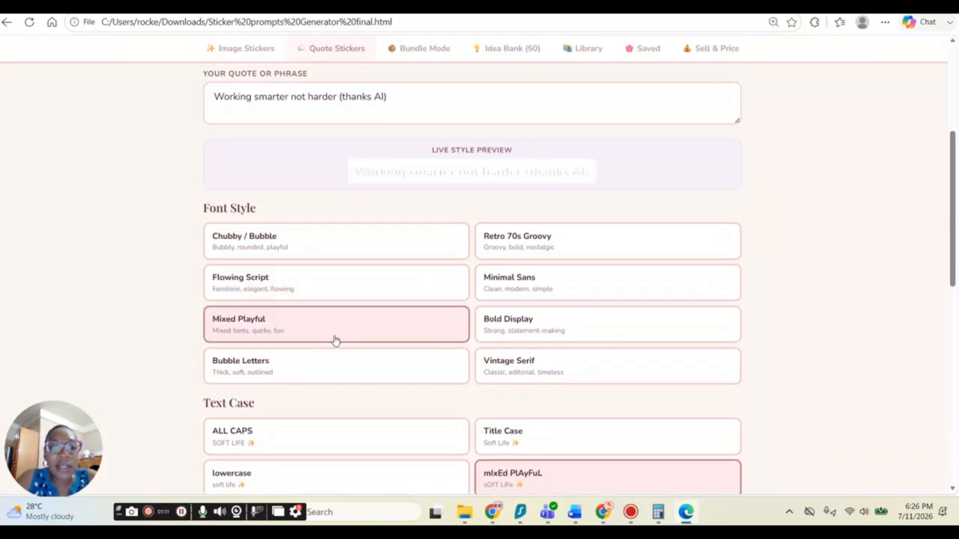
pyautogui.click(514, 249)
pyautogui.click(520, 297)
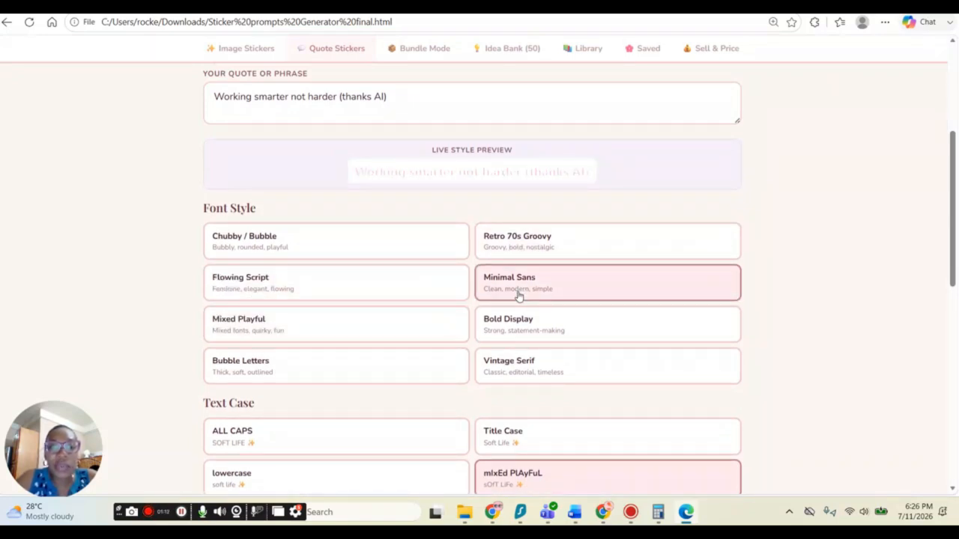
pyautogui.click(520, 321)
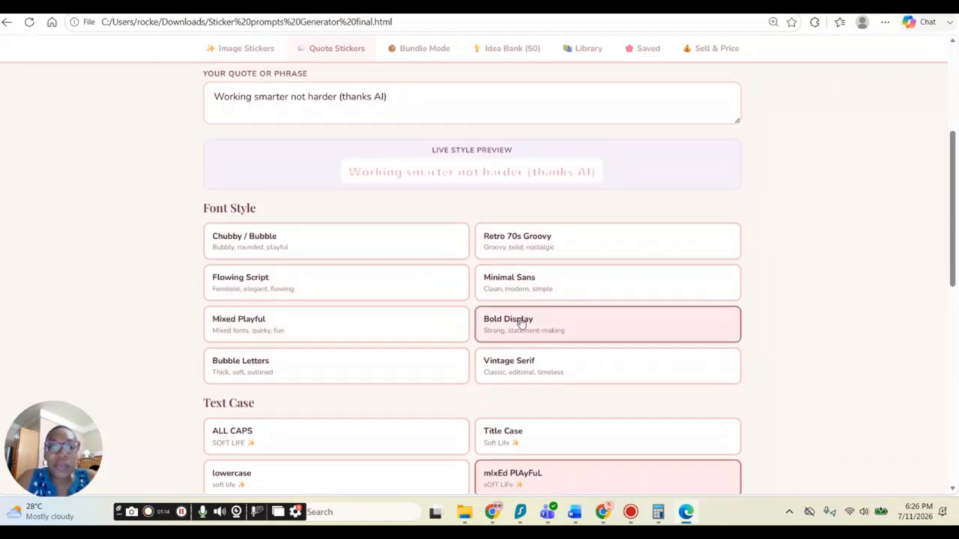
pyautogui.click(517, 364)
pyautogui.click(270, 367)
# Step: Try the Black Outline, Double Outline and Glow Effect strokes, then switch back to White Outline
pyautogui.scroll(-1, 270, 367)
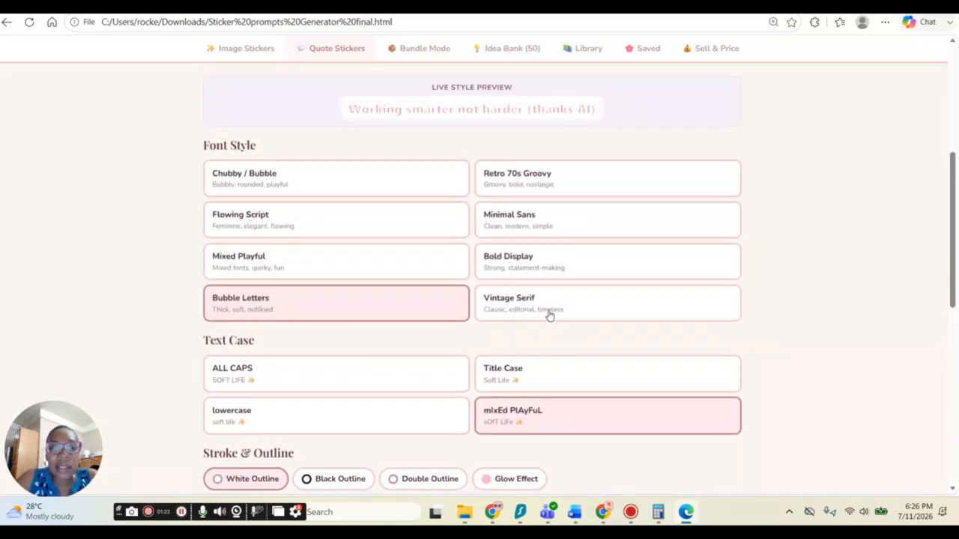
pyautogui.scroll(-2, 450, 342)
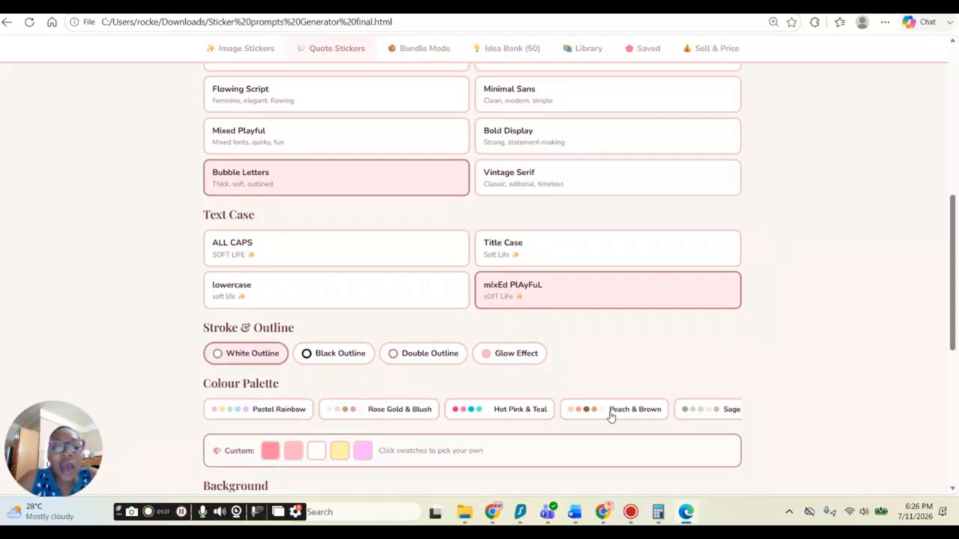
pyautogui.scroll(2, 386, 386)
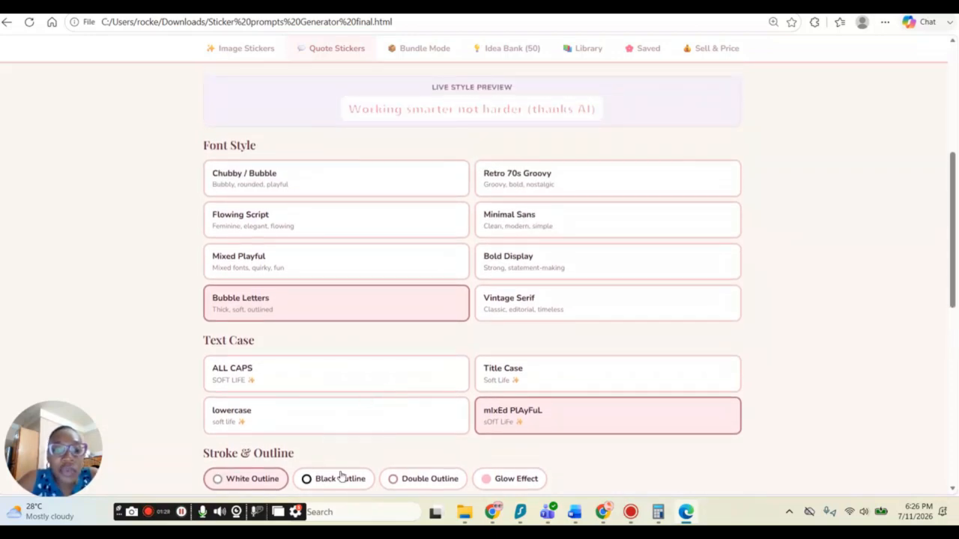
pyautogui.click(341, 478)
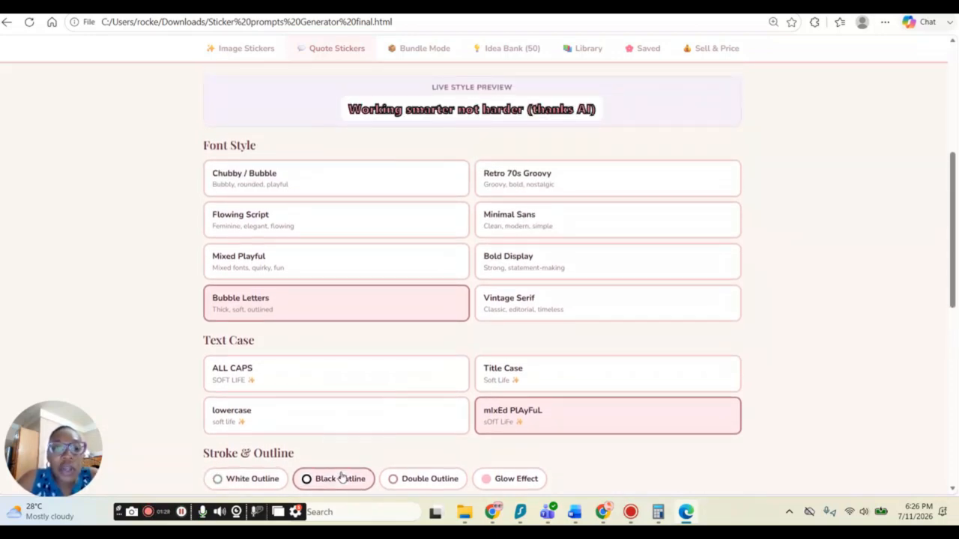
pyautogui.click(436, 483)
pyautogui.click(514, 481)
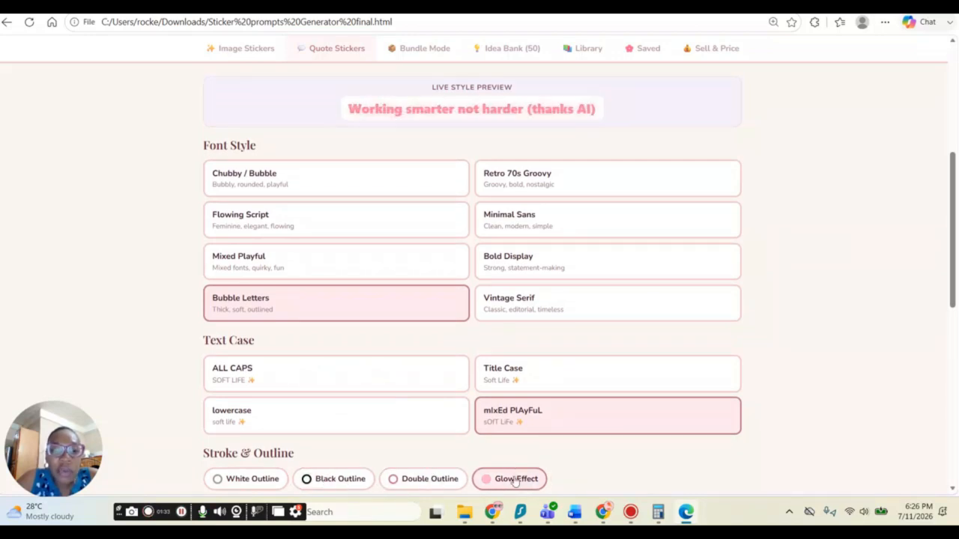
pyautogui.click(267, 480)
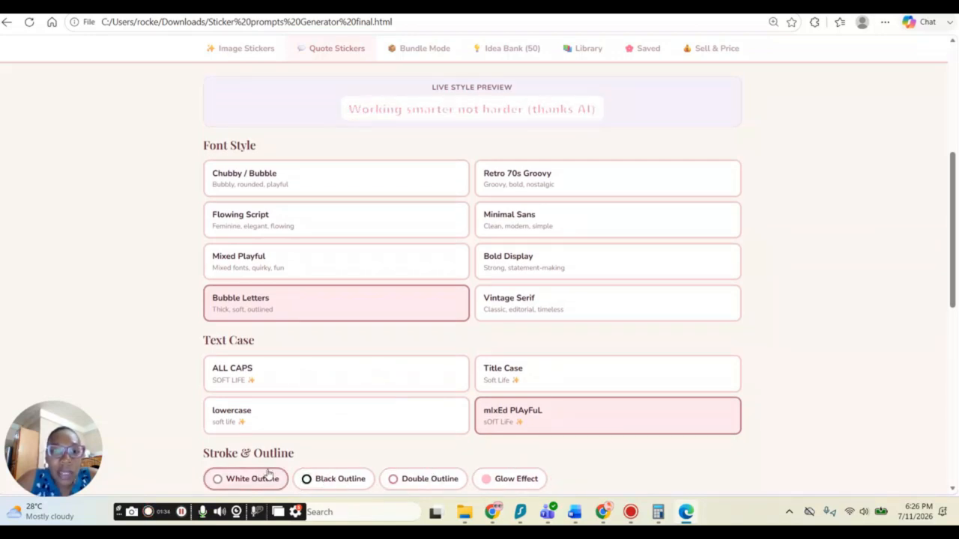
# Step: Open the last custom colour swatch's picker and close it without changes
pyautogui.scroll(-3, 463, 459)
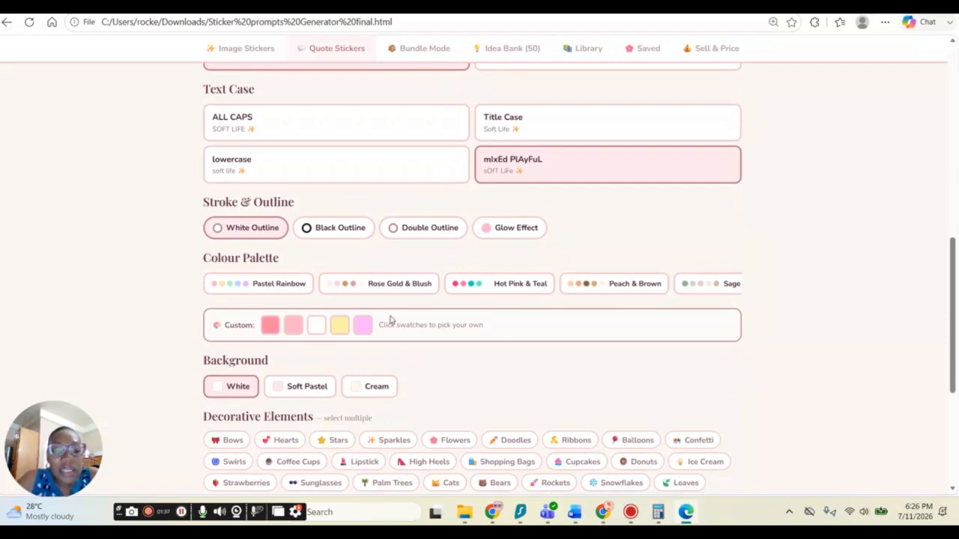
pyautogui.scroll(-1, 442, 281)
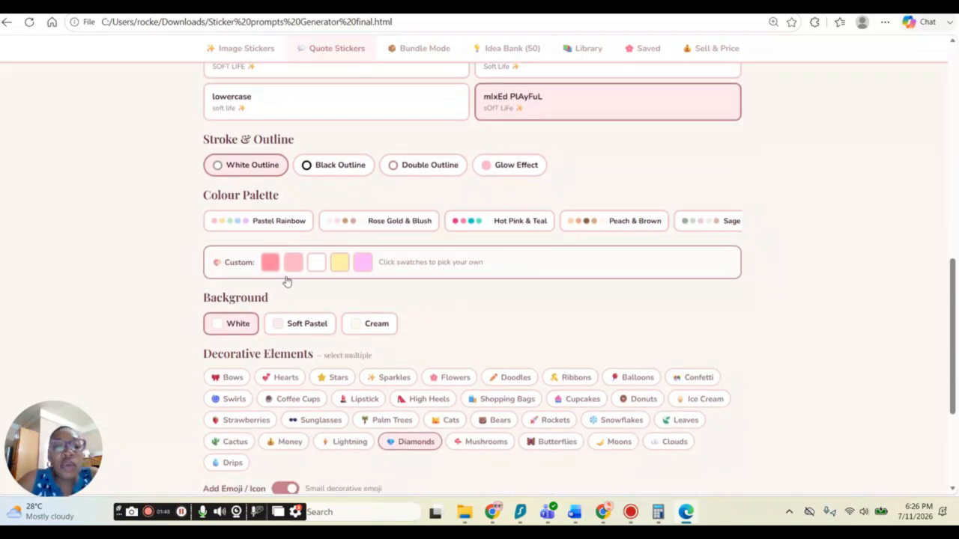
pyautogui.click(365, 264)
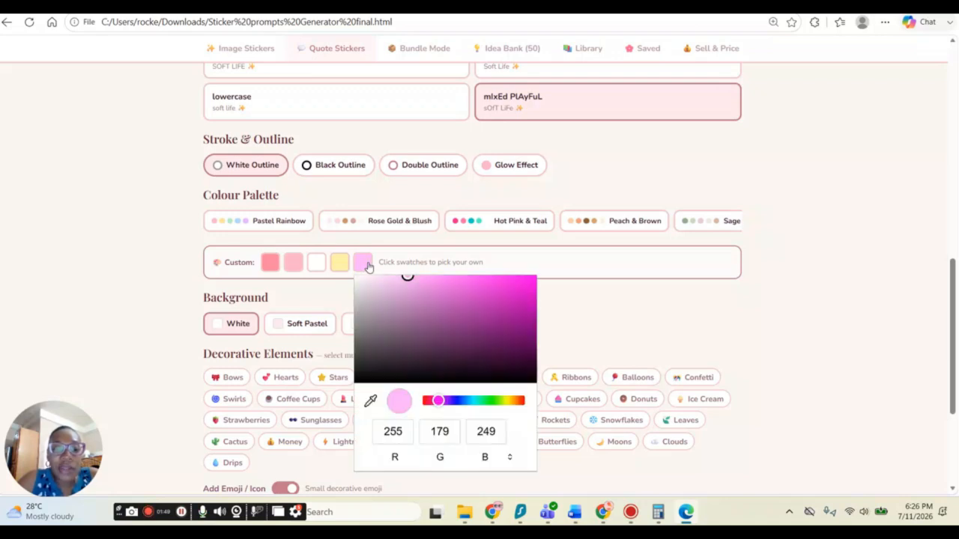
pyautogui.click(584, 275)
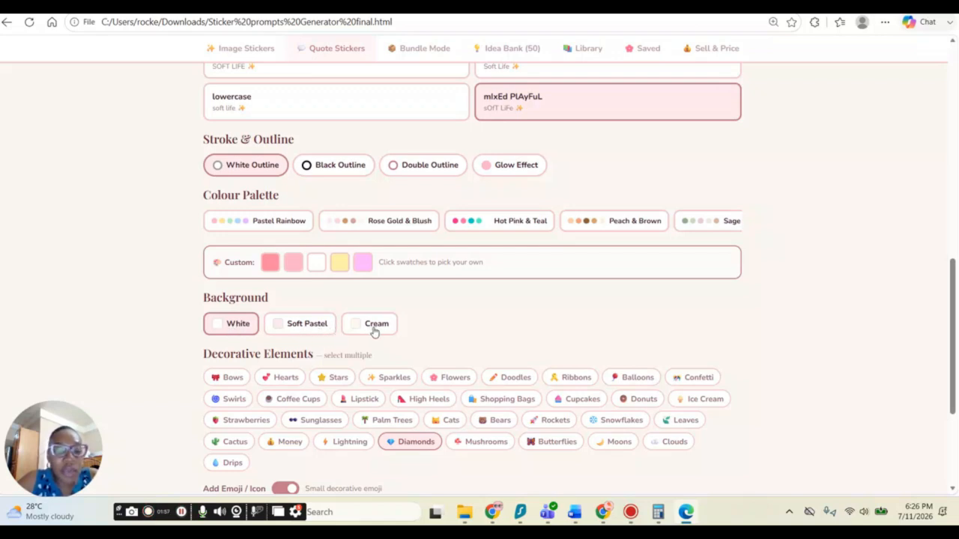
# Step: Add Hearts, Stars and Swirls as decorative elements and turn on Add Soft Illustration
pyautogui.scroll(-2, 405, 321)
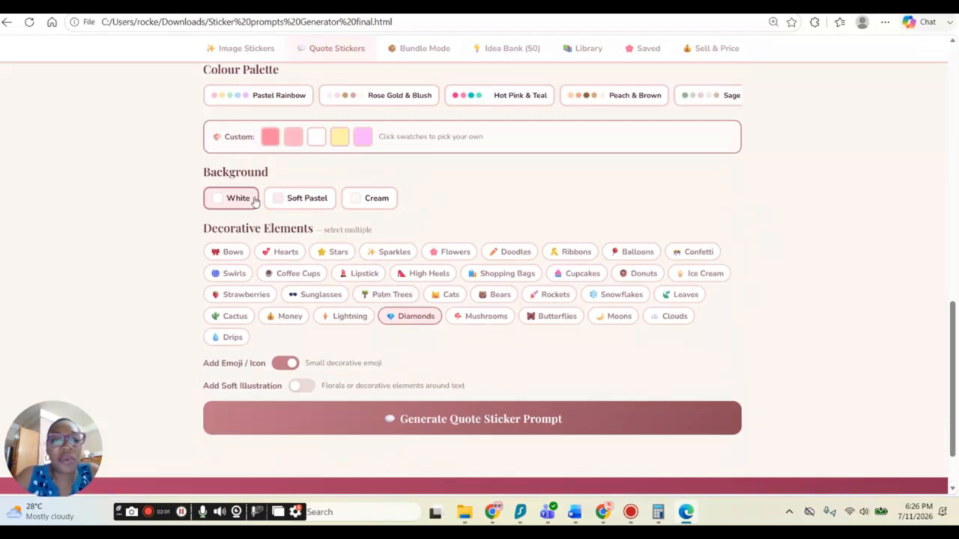
pyautogui.click(281, 254)
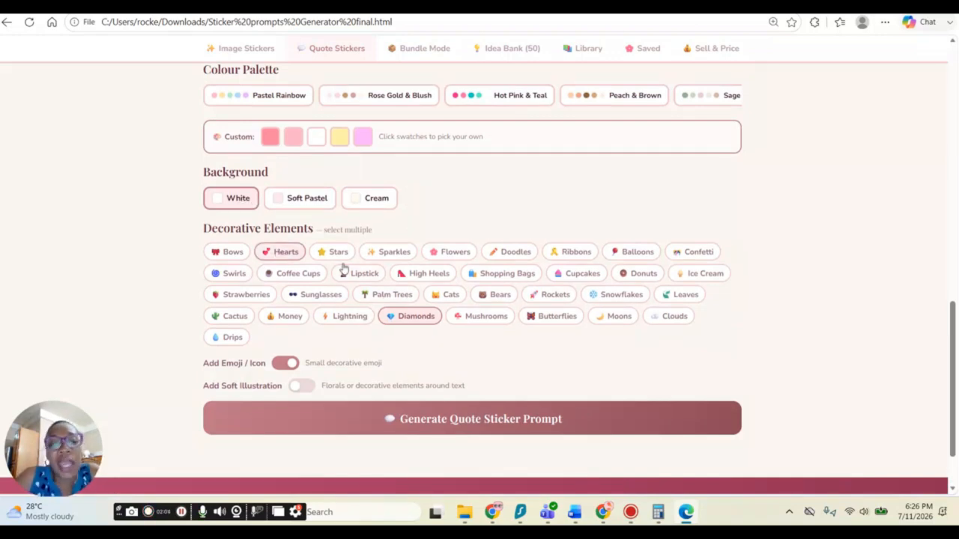
pyautogui.click(338, 253)
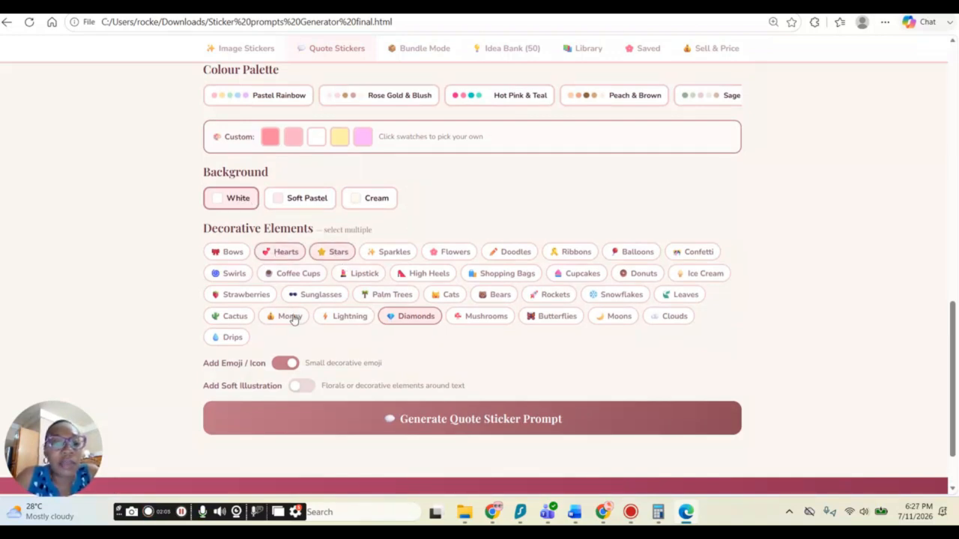
pyautogui.click(234, 274)
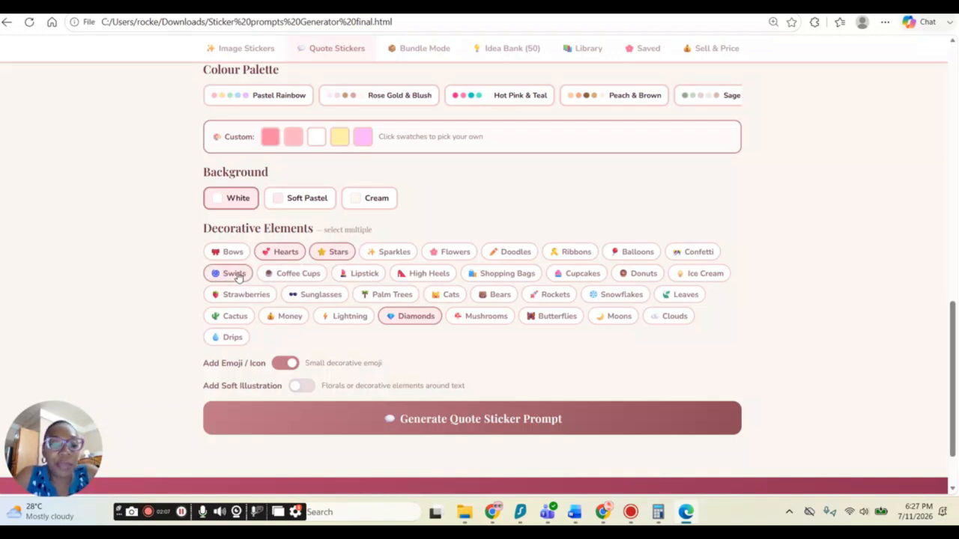
pyautogui.click(296, 387)
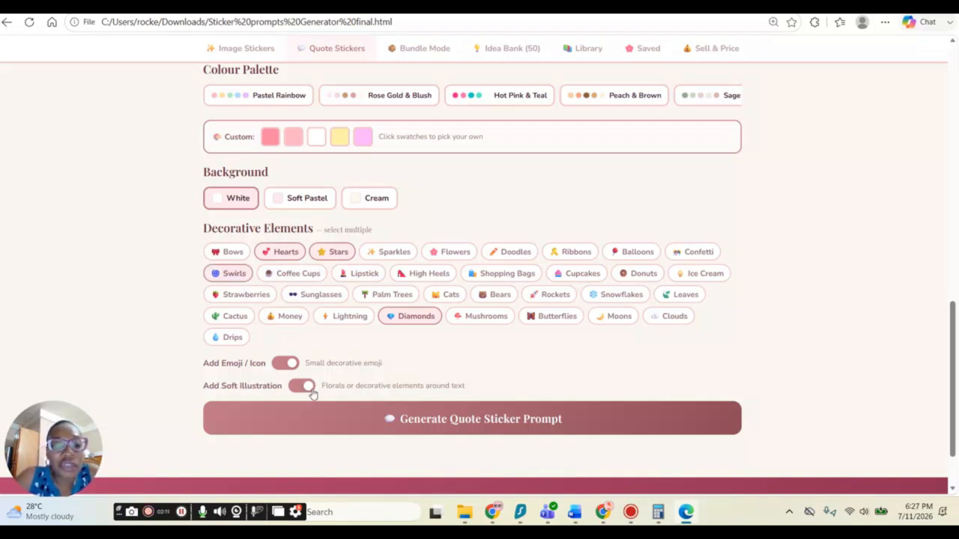
# Step: Generate the quote sticker prompt and copy it
pyautogui.click(483, 425)
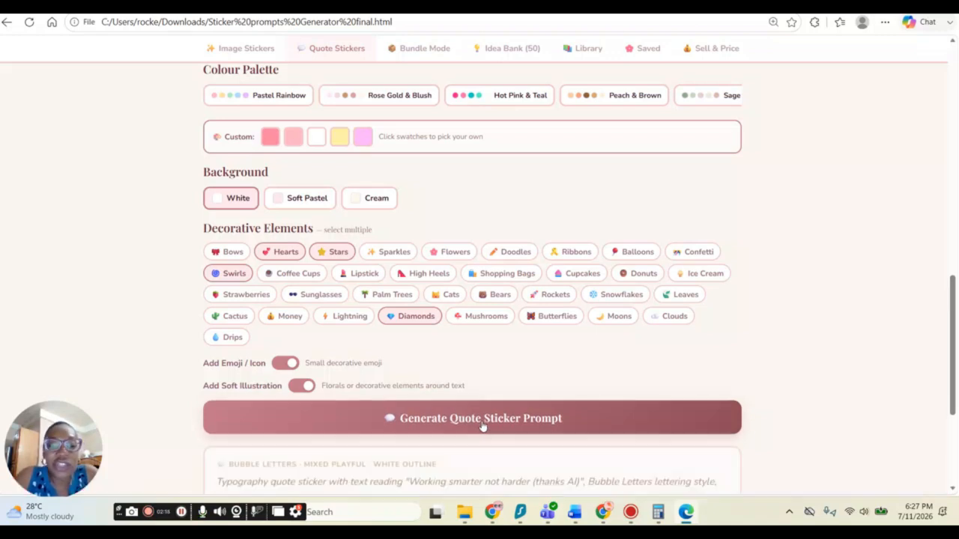
pyautogui.scroll(-2, 567, 339)
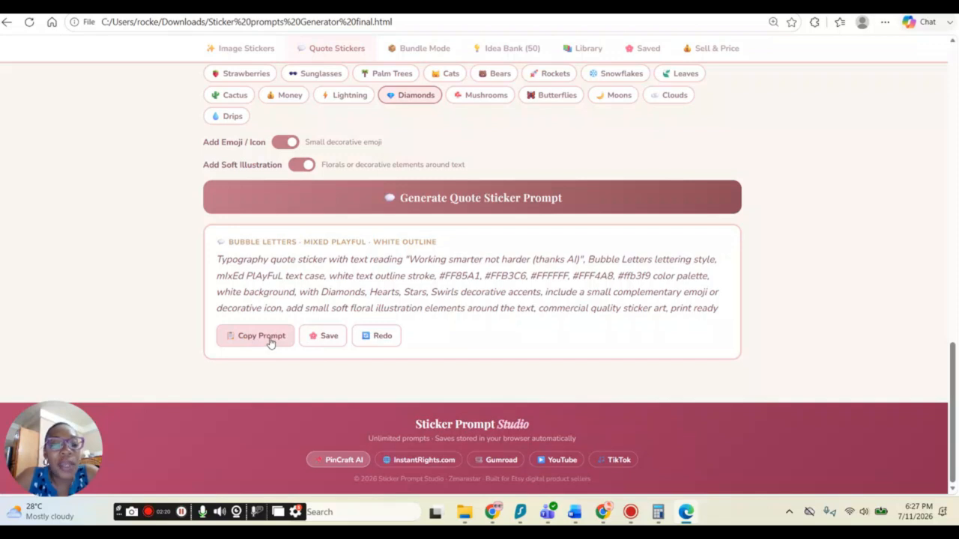
pyautogui.click(266, 339)
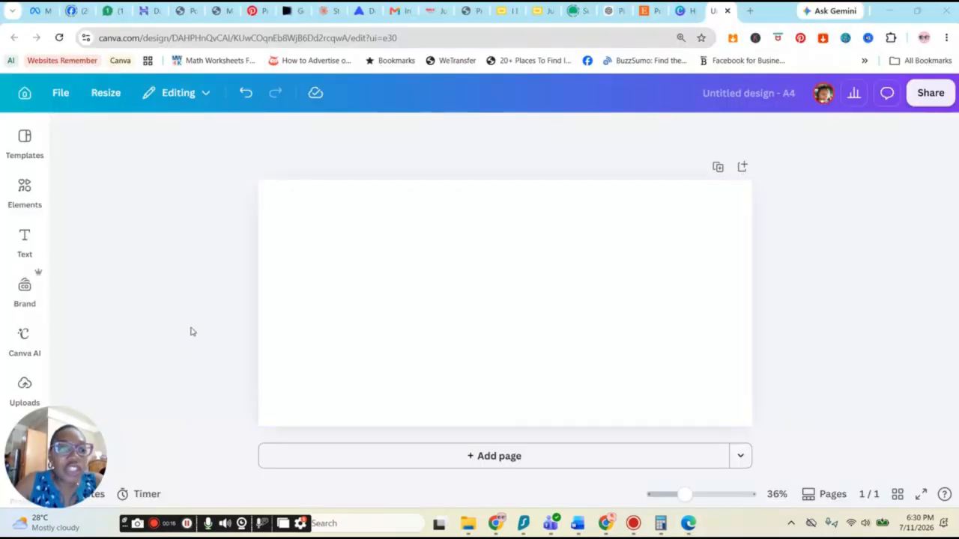
# Step: Switch to Canva, paste the copied prompt into Magic Media and generate images
pyautogui.scroll(-4, 24, 365)
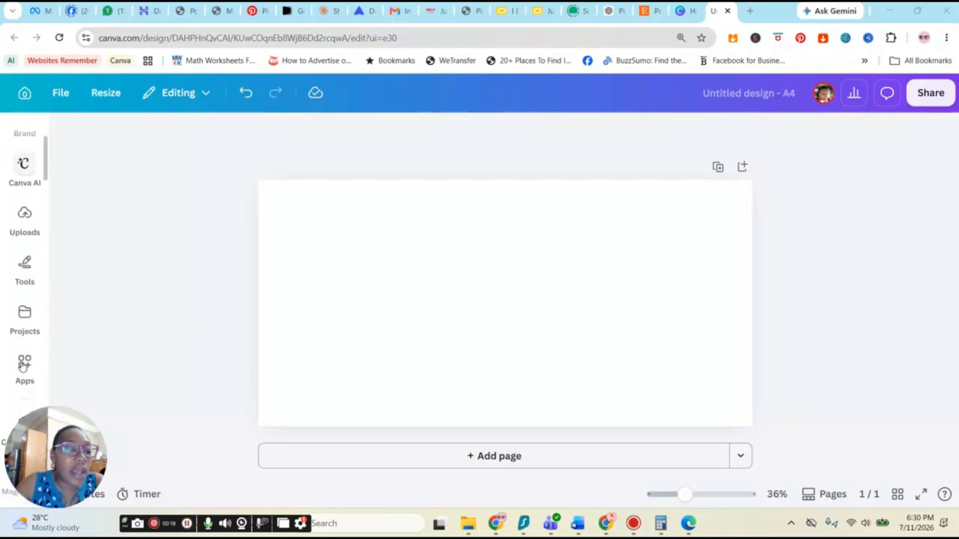
pyautogui.scroll(-3, 24, 364)
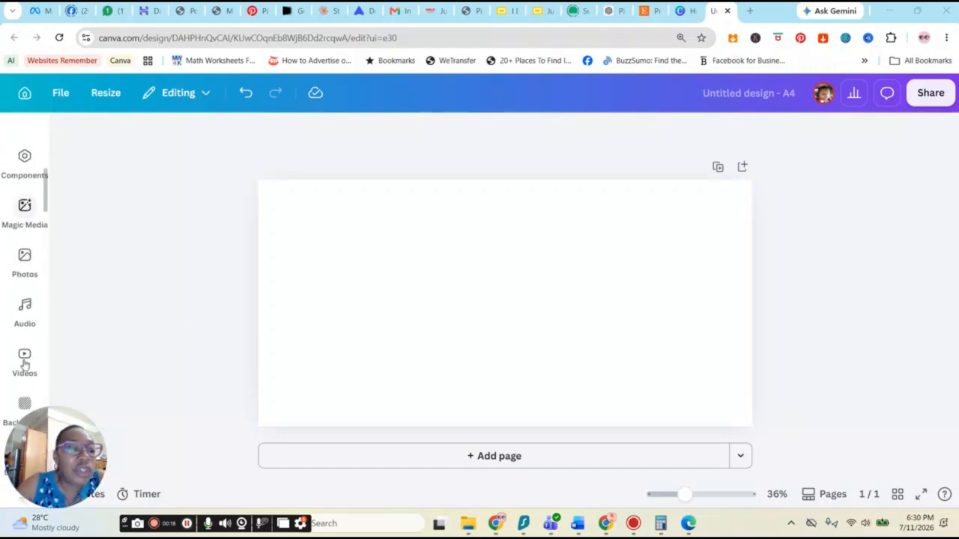
pyautogui.click(24, 209)
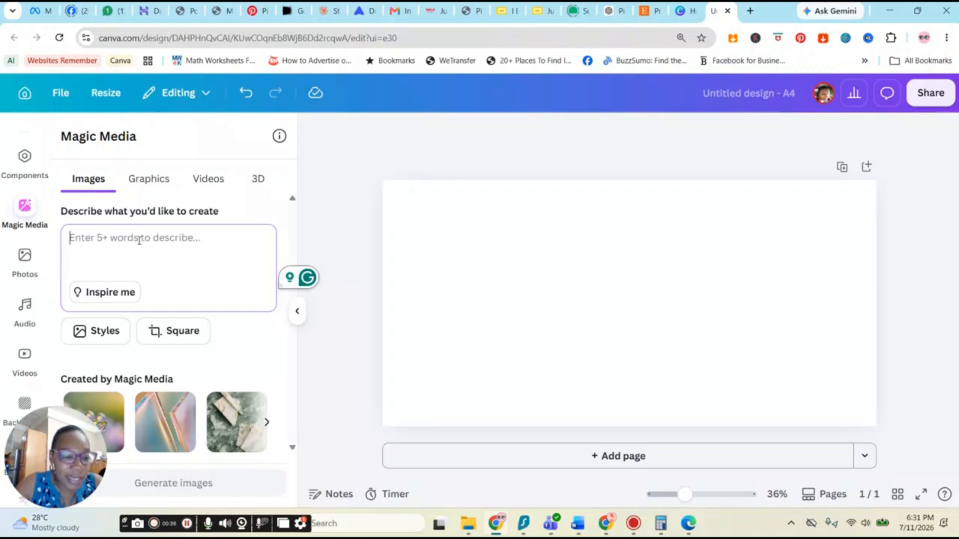
pyautogui.hotkey('ctrl', 'v')
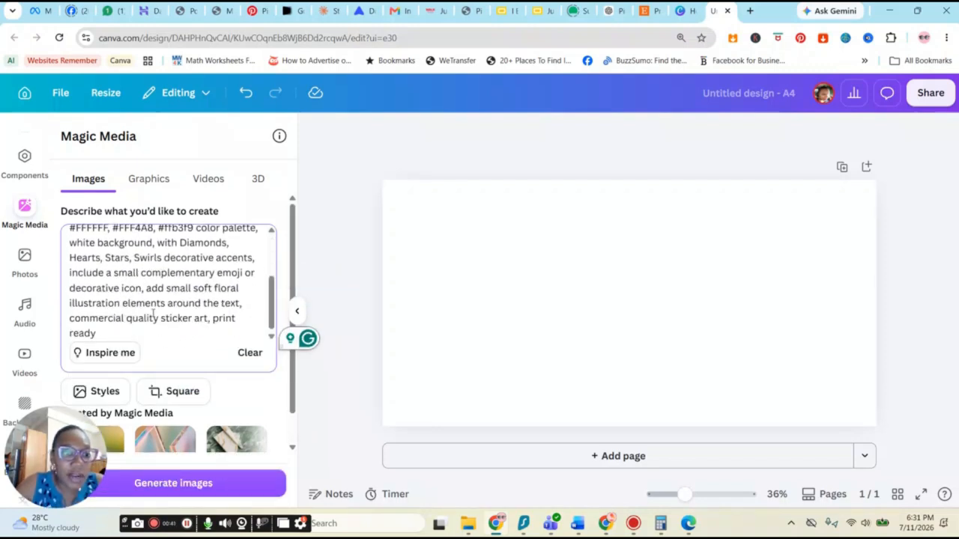
pyautogui.scroll(-1, 190, 397)
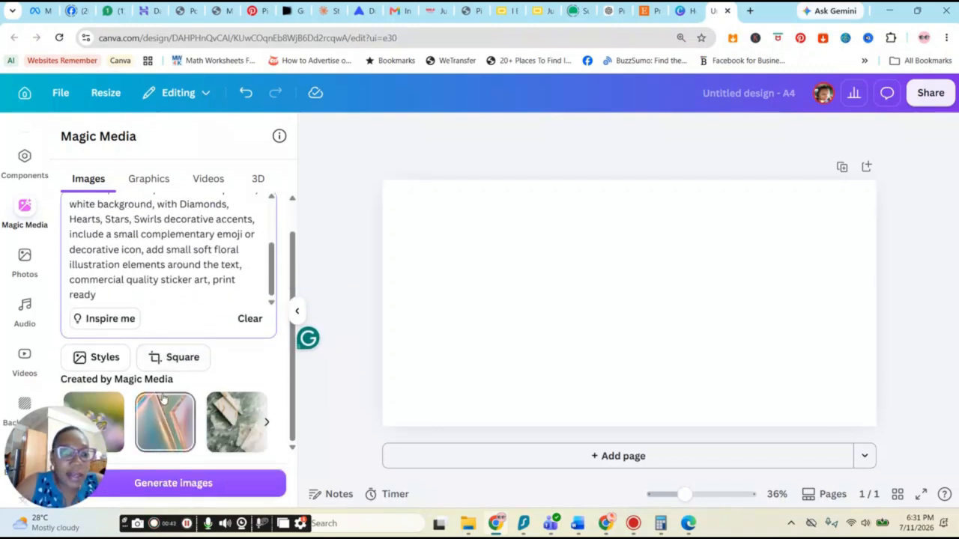
pyautogui.click(179, 491)
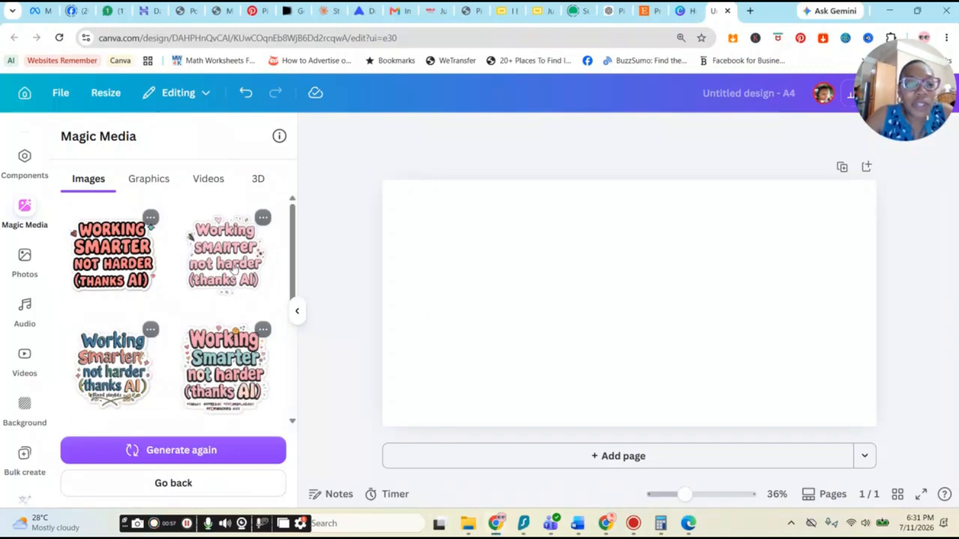
# Step: Add the generated sticker images to the first page and arrange them side by side
pyautogui.click(238, 393)
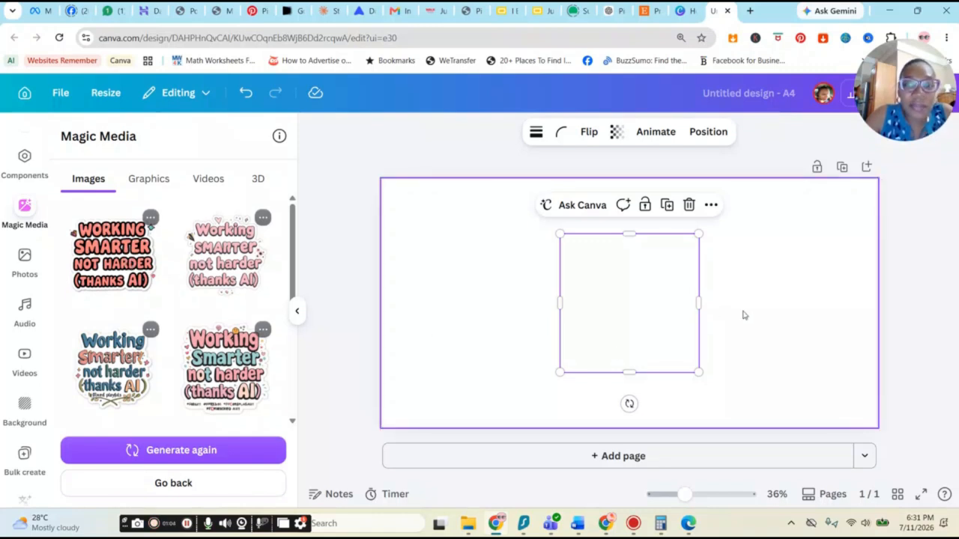
pyautogui.moveTo(645, 318); pyautogui.dragTo(463, 350)
pyautogui.moveTo(566, 291); pyautogui.dragTo(584, 311)
# Step: Duplicate the page and delete all the stickers from the copy
pyautogui.click(842, 167)
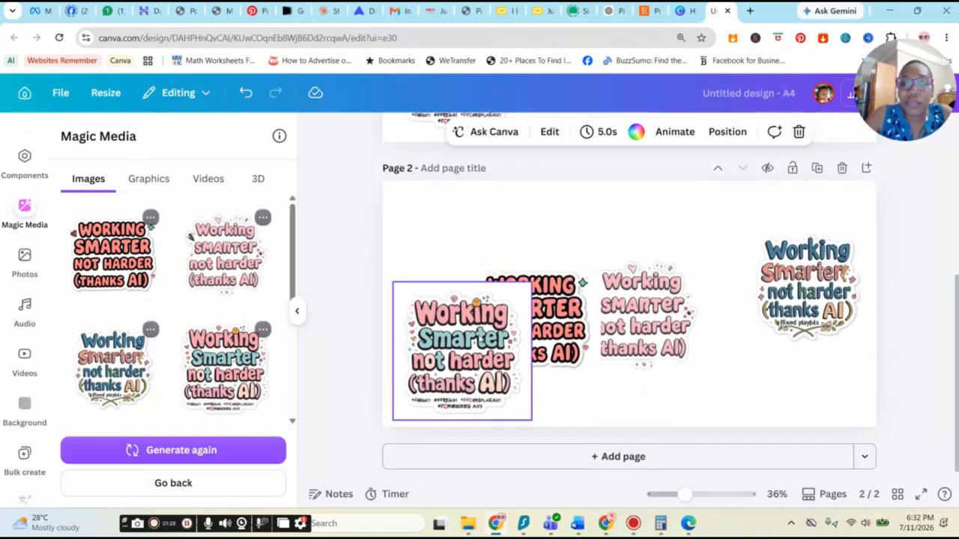
pyautogui.moveTo(409, 245); pyautogui.dragTo(883, 398)
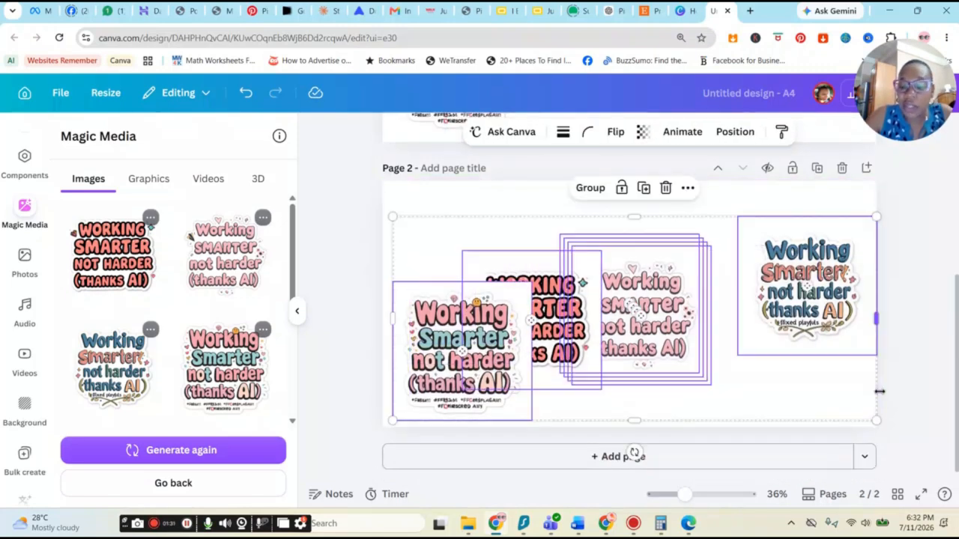
pyautogui.press('Delete')
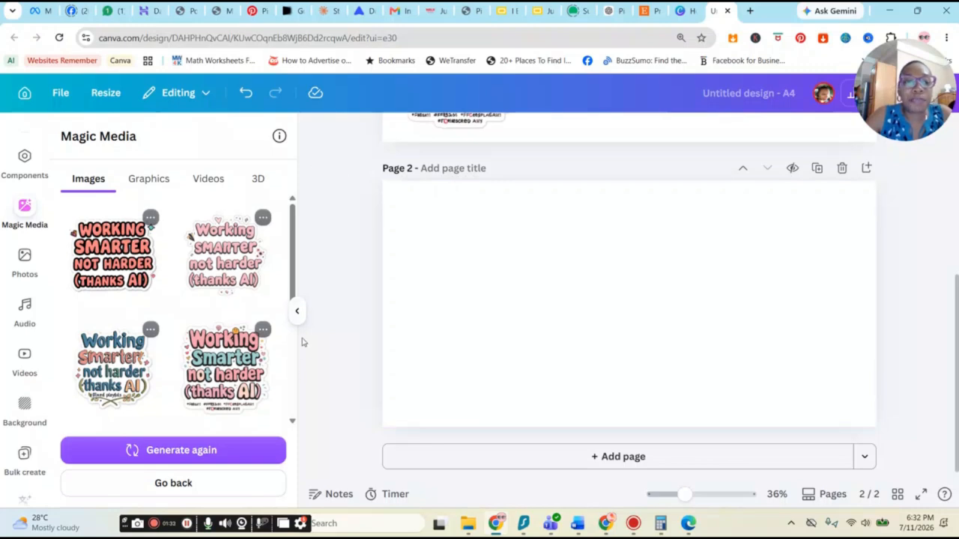
# Step: Search the elements library for t-shirt
pyautogui.click(296, 311)
pyautogui.scroll(2, 508, 301)
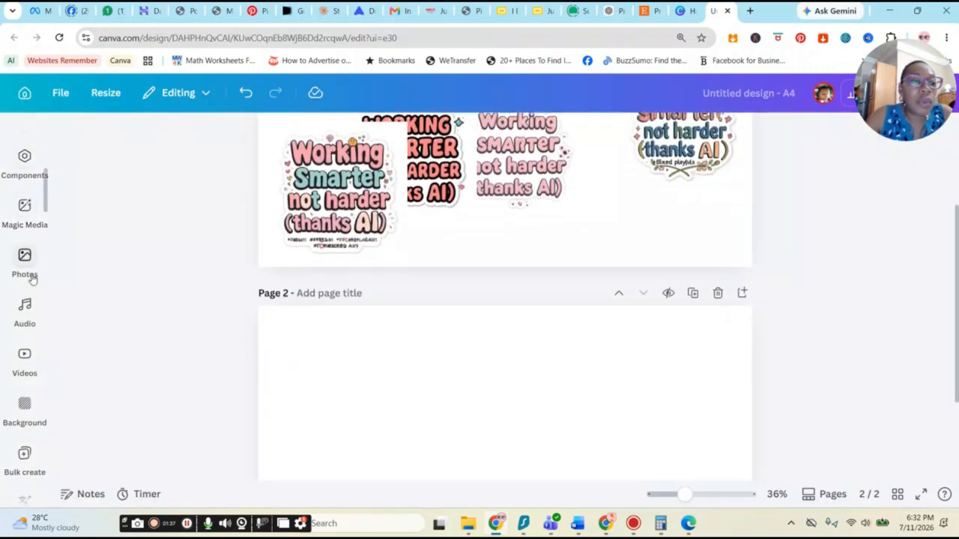
pyautogui.scroll(5, 30, 255)
pyautogui.click(25, 189)
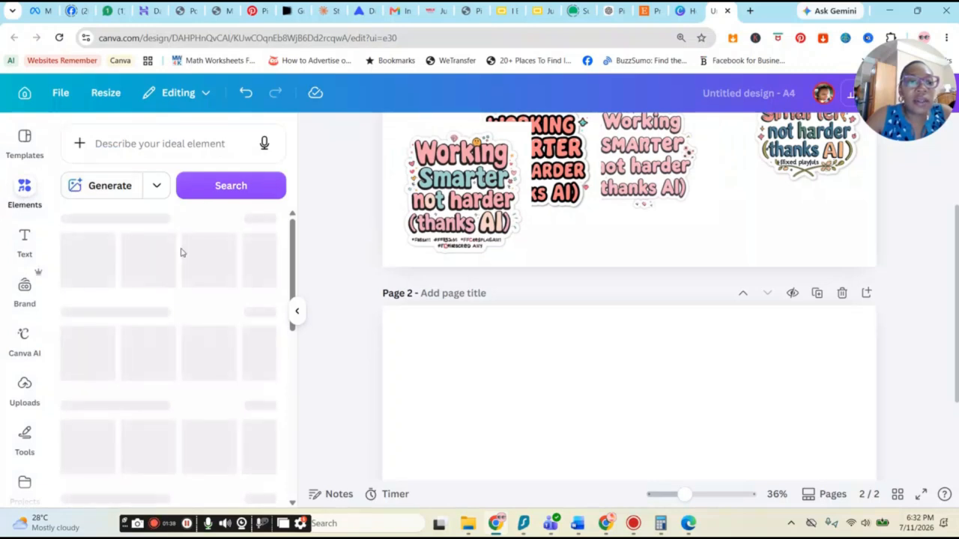
pyautogui.click(159, 149)
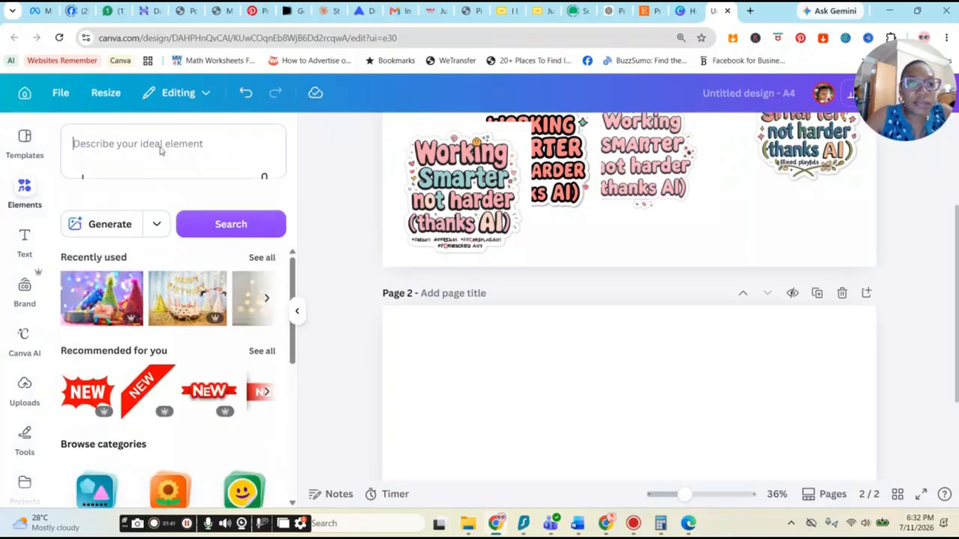
pyautogui.write('t-shirt')
pyautogui.press('Return')
pyautogui.scroll(-5, 174, 455)
pyautogui.scroll(4, 174, 455)
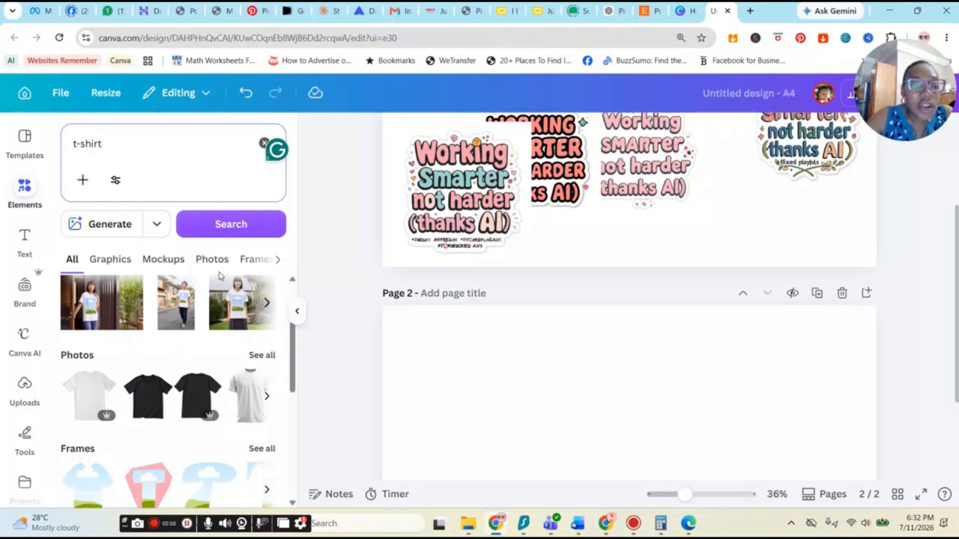
# Step: Open the mockup results and place a mockup of a girl in a white t-shirt on page 2
pyautogui.click(266, 303)
pyautogui.scroll(-3, 191, 413)
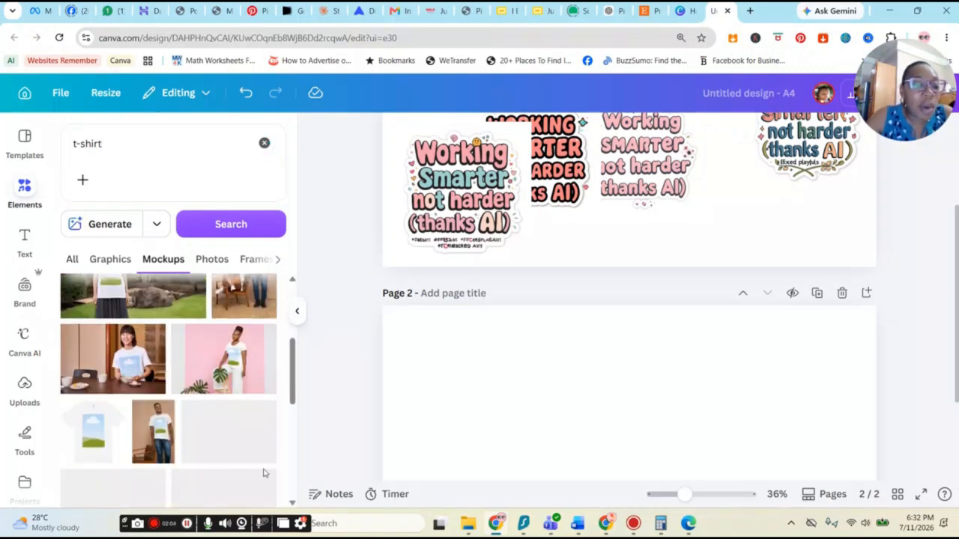
pyautogui.scroll(-2, 264, 450)
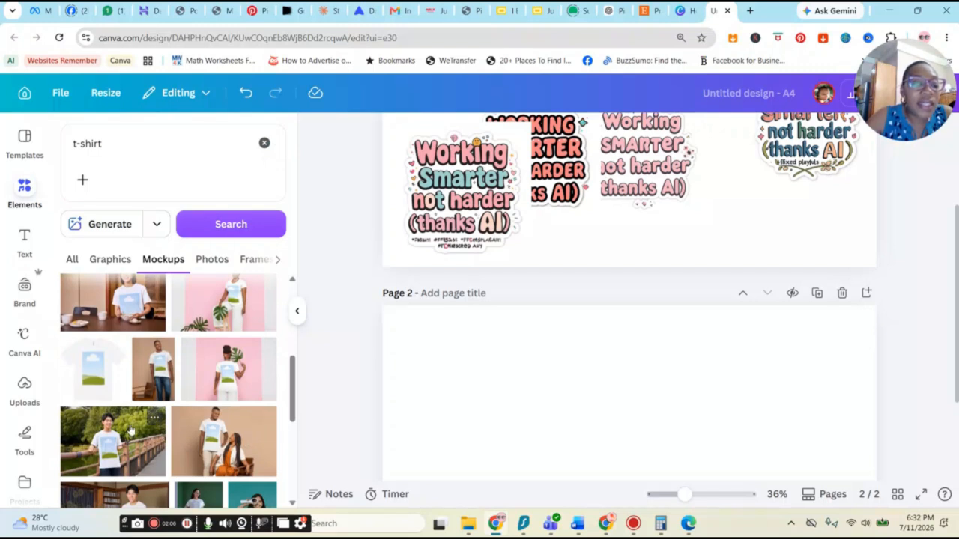
pyautogui.scroll(-2, 131, 429)
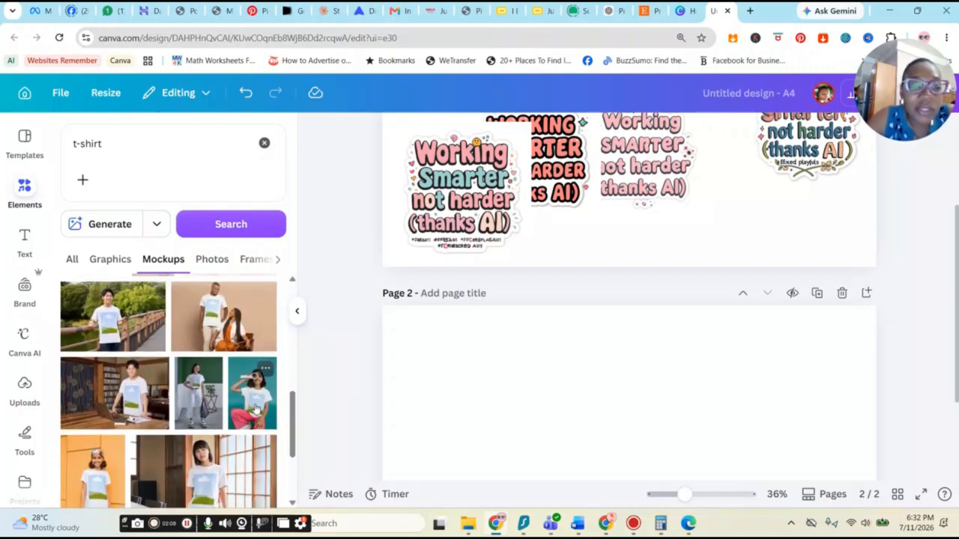
pyautogui.scroll(-2, 702, 415)
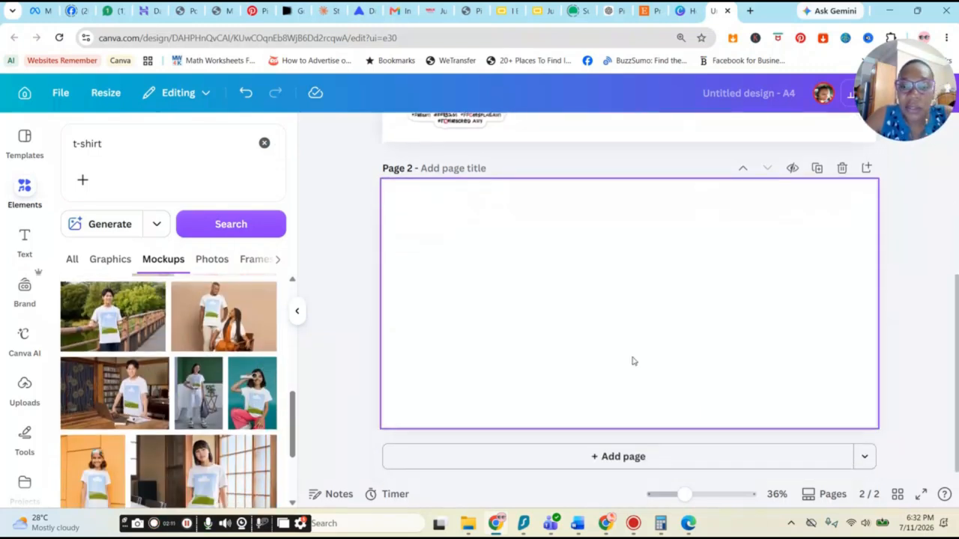
pyautogui.click(247, 397)
pyautogui.moveTo(663, 354); pyautogui.dragTo(717, 435)
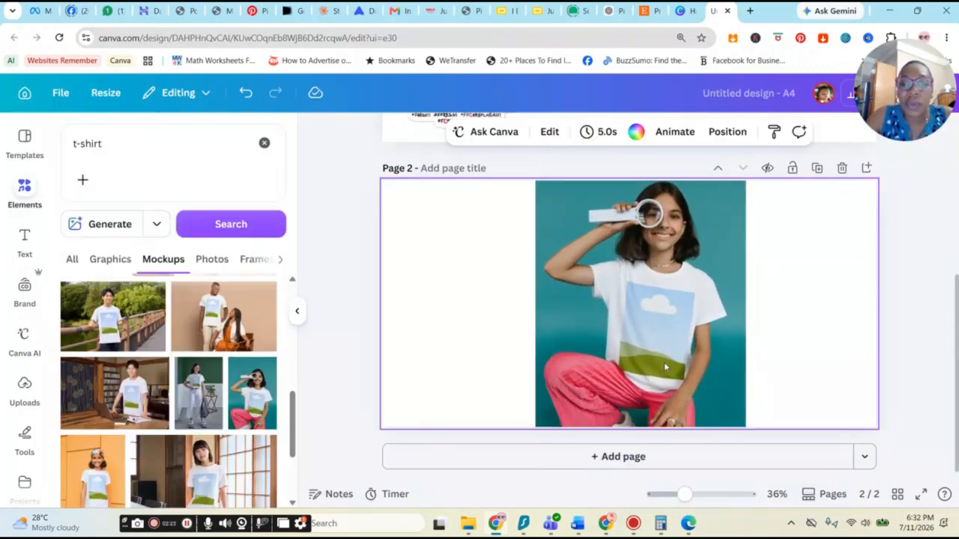
# Step: Add a third page with a mockup of a woman by a window, enlarged to fill the page
pyautogui.click(641, 456)
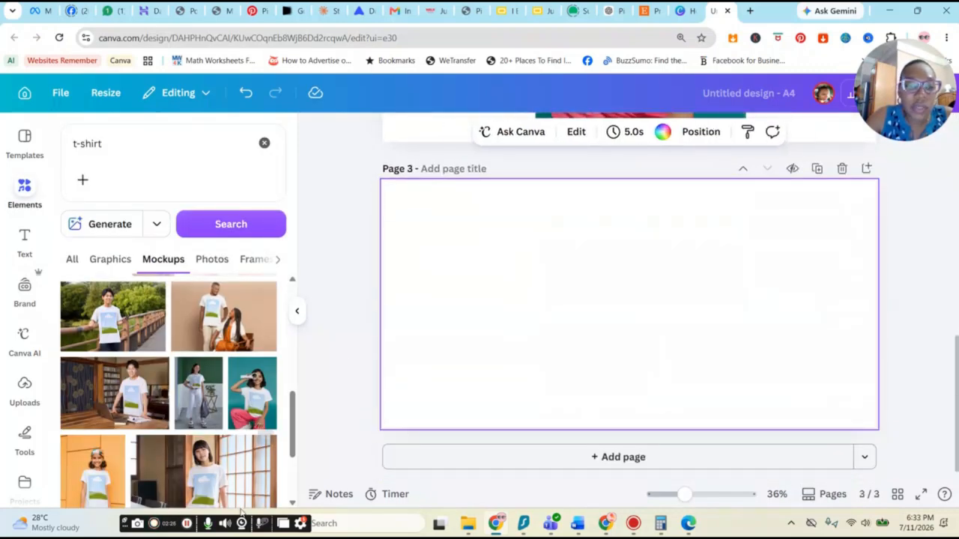
pyautogui.scroll(-2, 222, 442)
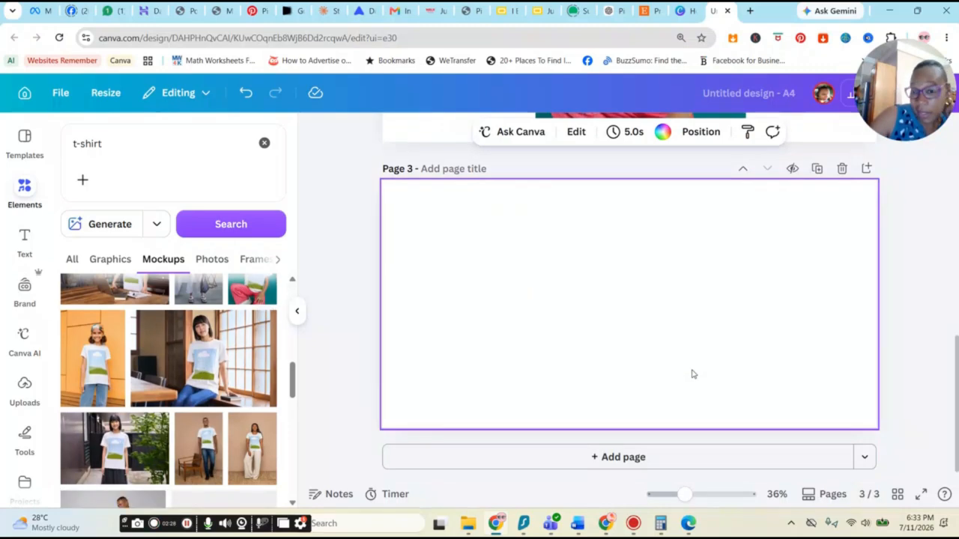
pyautogui.click(211, 368)
pyautogui.moveTo(555, 254); pyautogui.dragTo(400, 153)
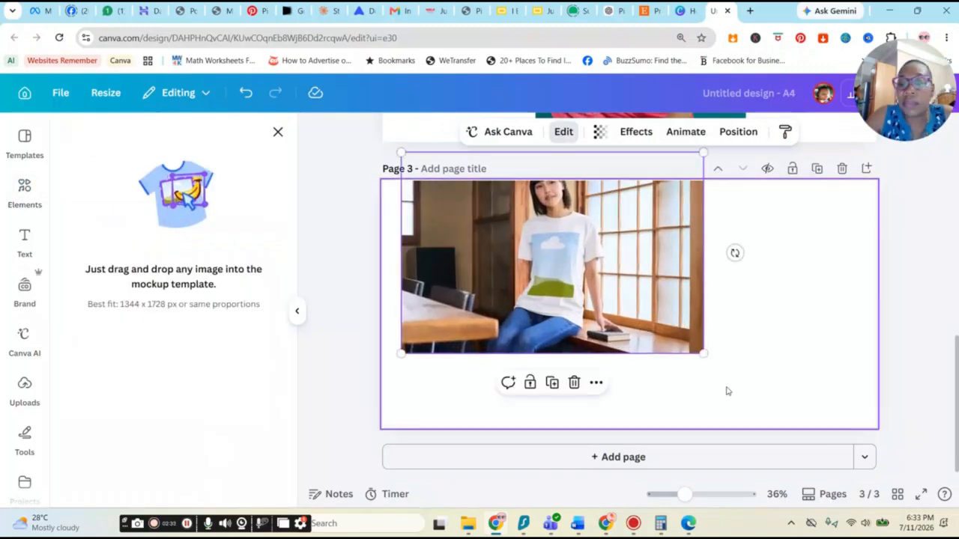
pyautogui.moveTo(704, 353); pyautogui.dragTo(898, 484)
pyautogui.moveTo(400, 152); pyautogui.dragTo(375, 136)
pyautogui.moveTo(656, 318); pyautogui.dragTo(656, 323)
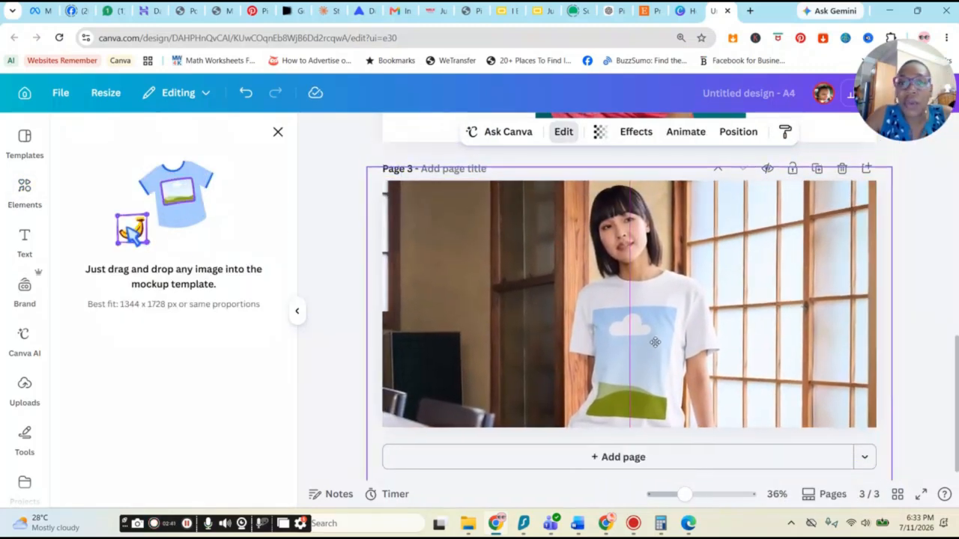
# Step: Drop the fourth generated sticker onto the woman's t-shirt in the page 3 mockup
pyautogui.scroll(3, 797, 386)
pyautogui.scroll(5, 797, 385)
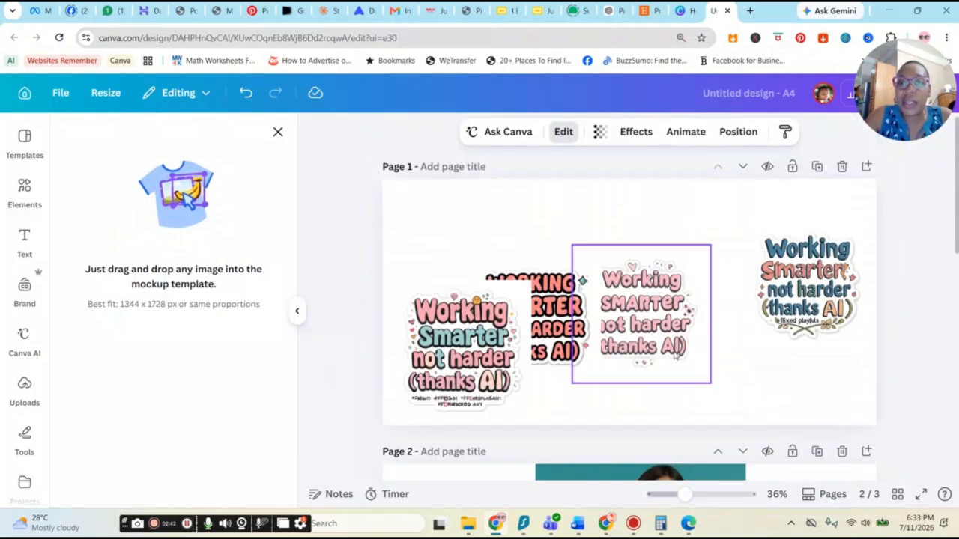
pyautogui.scroll(-2, 796, 284)
pyautogui.scroll(-5, 485, 343)
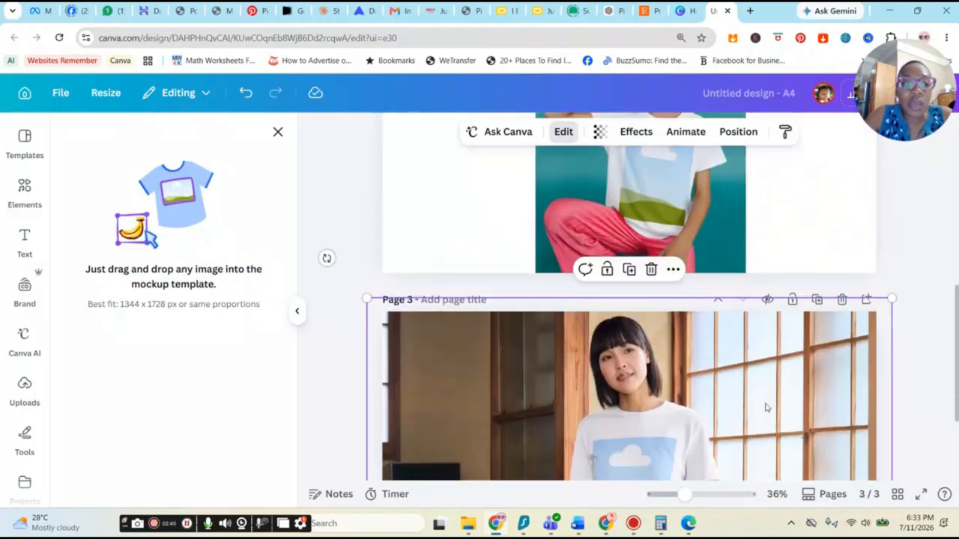
pyautogui.scroll(-3, 22, 374)
pyautogui.click(9, 330)
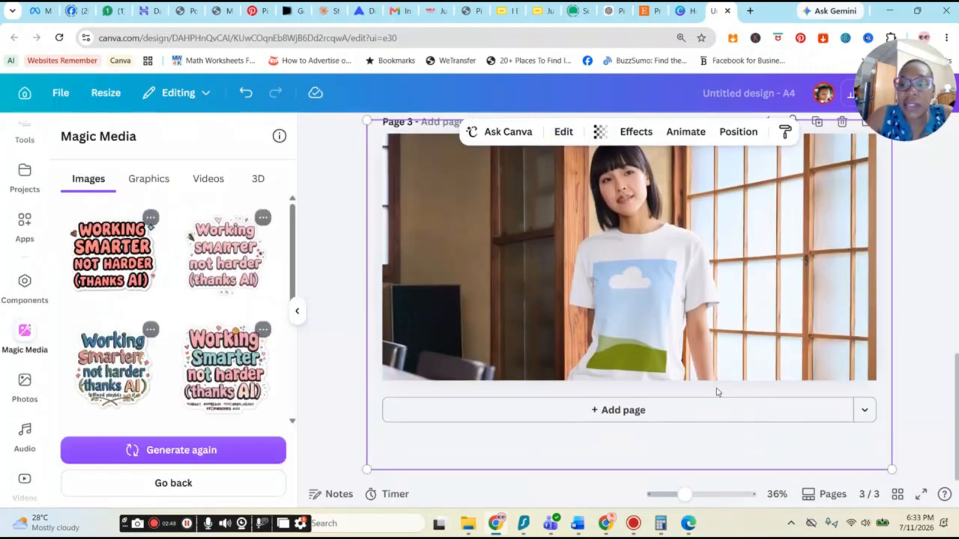
pyautogui.click(231, 373)
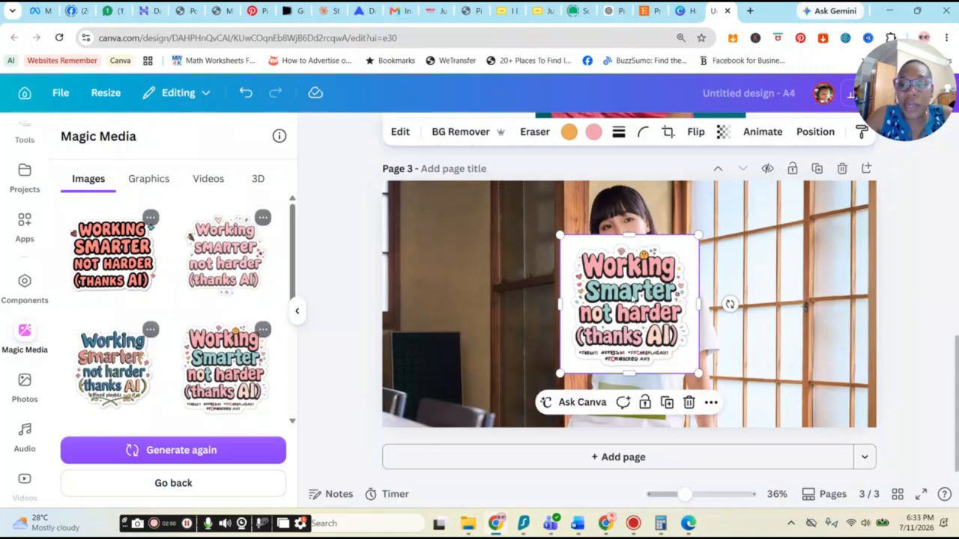
pyautogui.moveTo(636, 311); pyautogui.dragTo(661, 385)
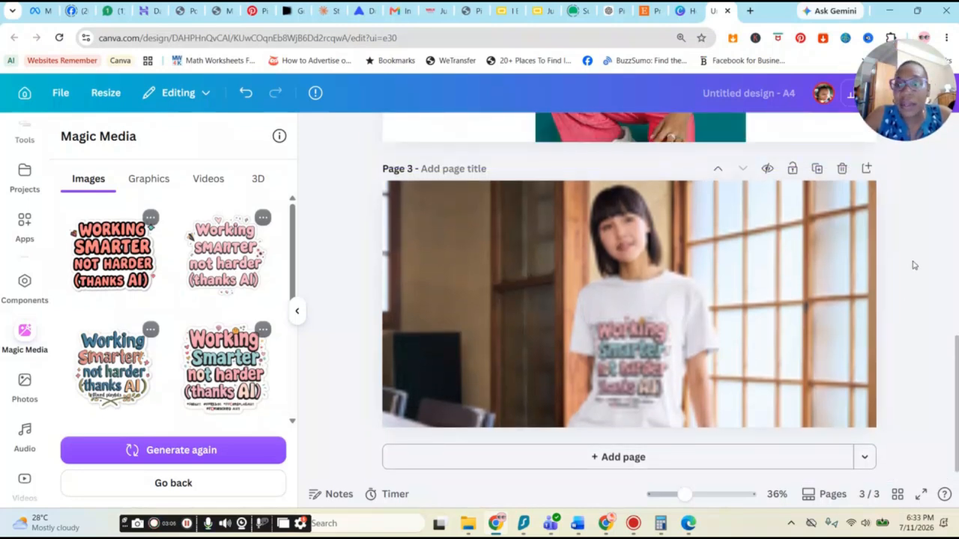
# Step: Drop the first generated sticker onto the girl's t-shirt mockup on page 2
pyautogui.scroll(3, 794, 345)
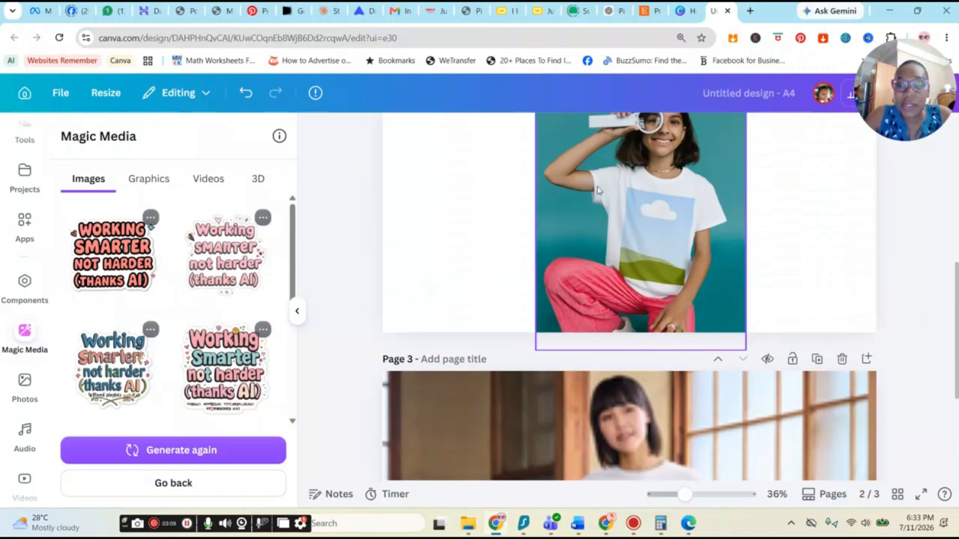
pyautogui.click(814, 263)
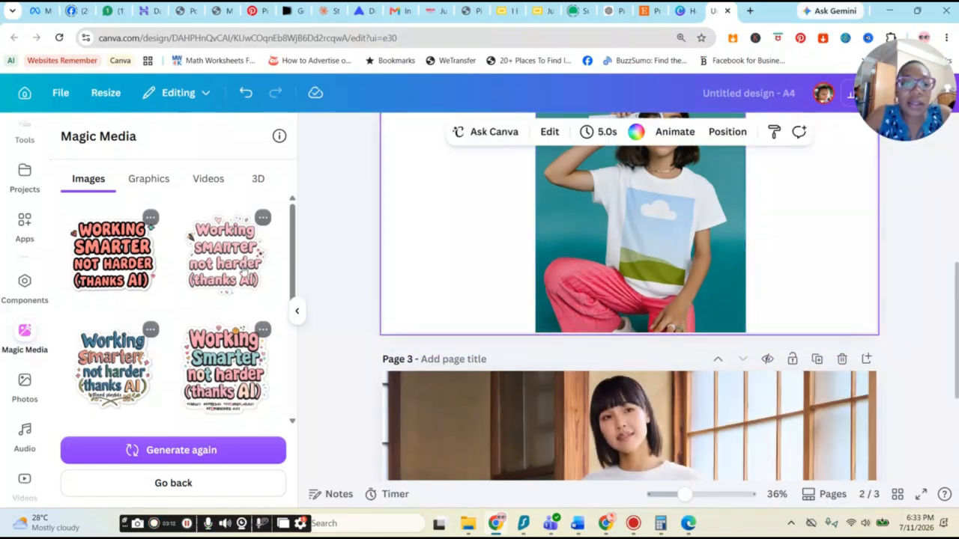
pyautogui.click(124, 267)
pyautogui.moveTo(646, 227); pyautogui.dragTo(669, 239)
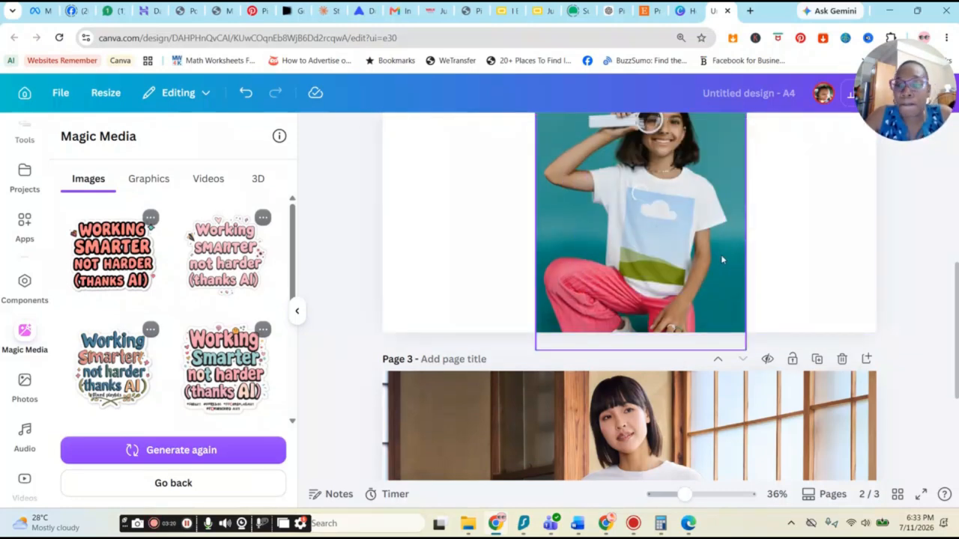
pyautogui.scroll(-3, 721, 255)
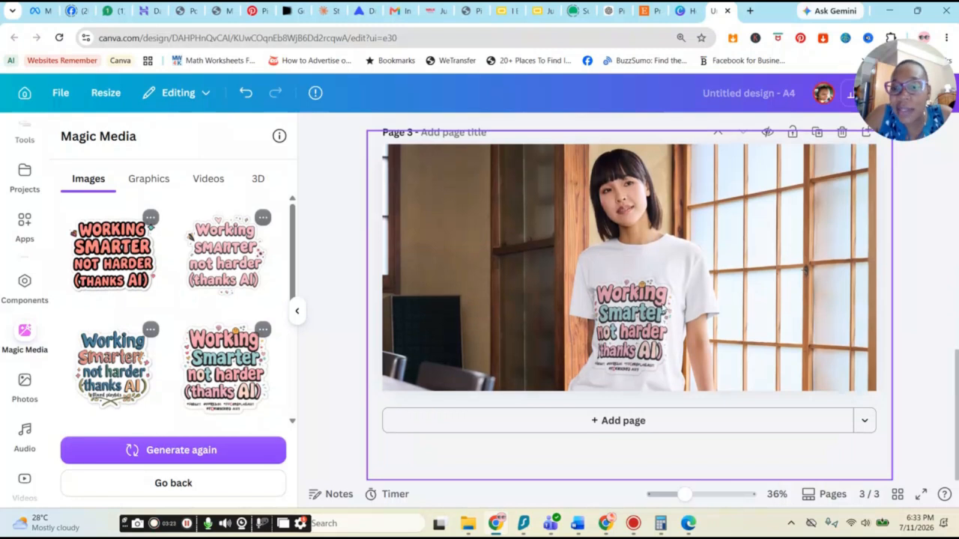
# Step: Add a new blank fourth page after the page 3 mockup
pyautogui.click(664, 313)
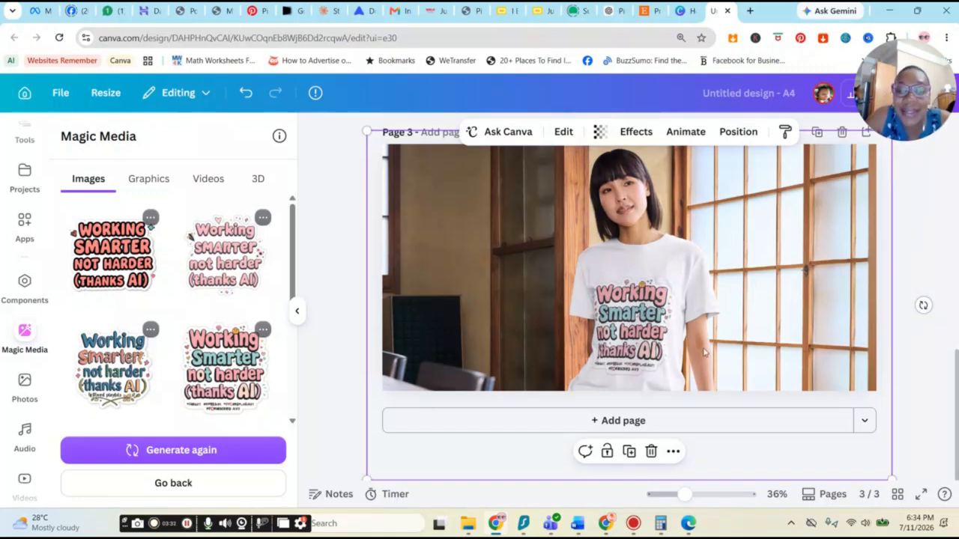
pyautogui.scroll(5, 703, 365)
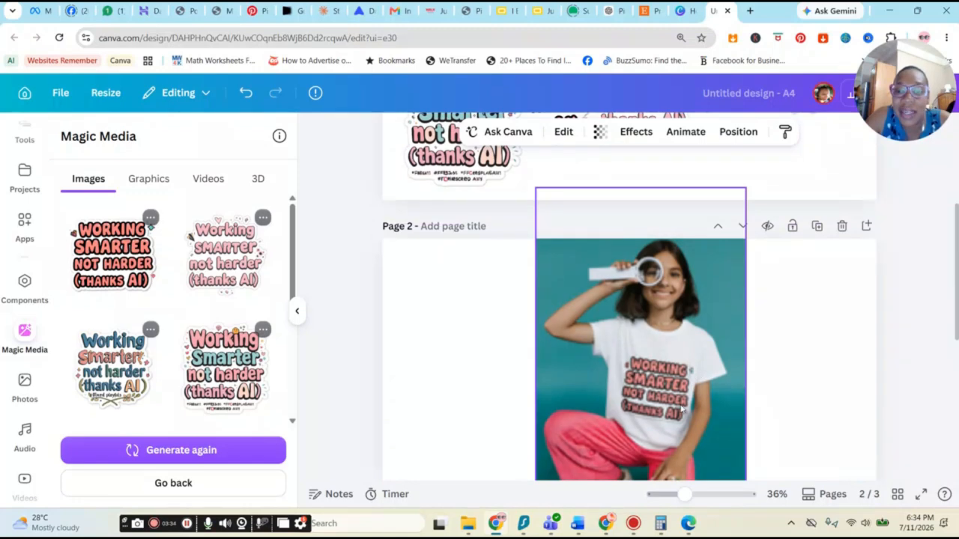
pyautogui.click(750, 368)
pyautogui.scroll(-2, 794, 364)
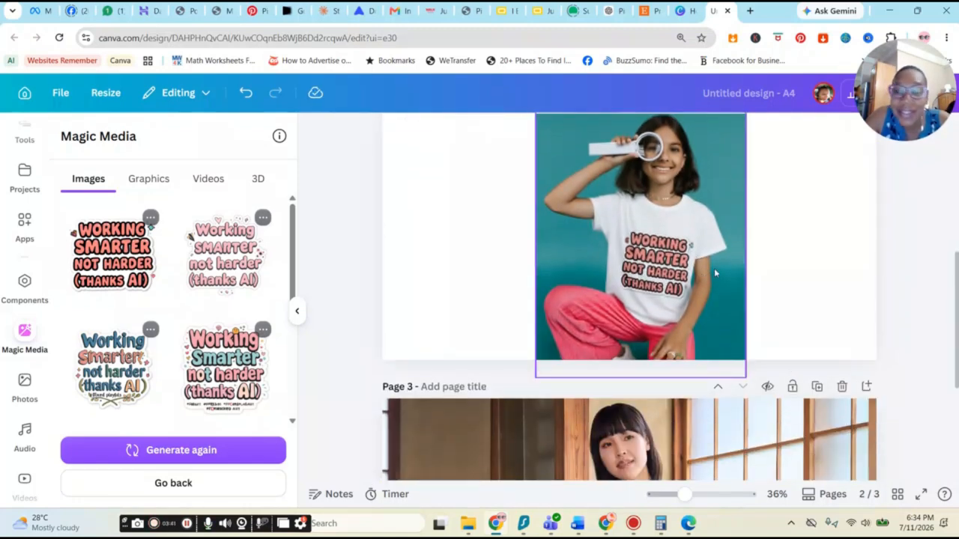
pyautogui.scroll(-3, 708, 301)
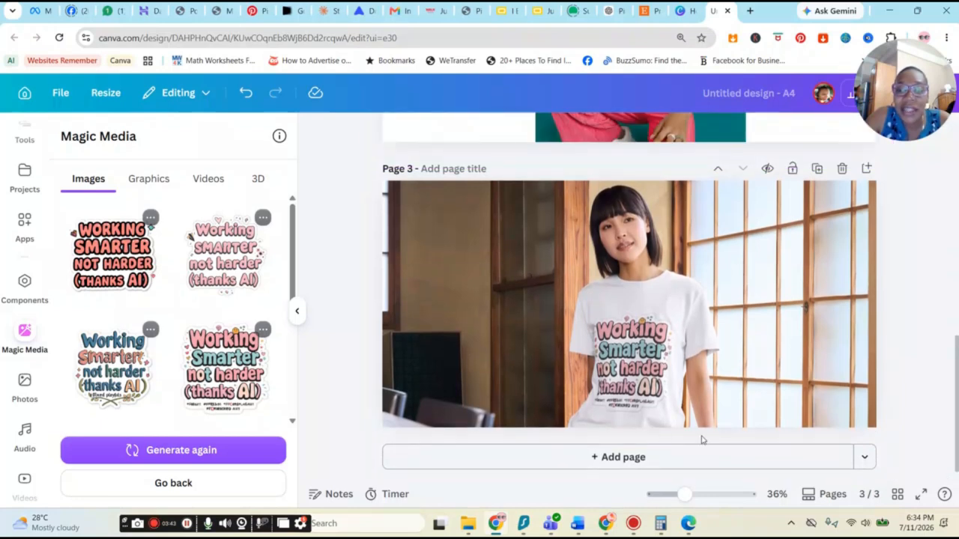
pyautogui.click(696, 463)
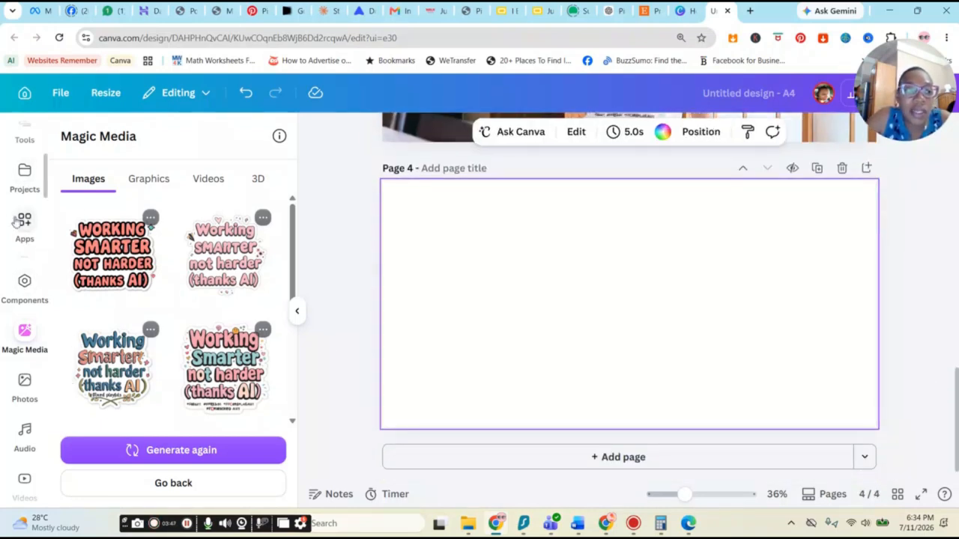
# Step: Place the mockup of a smiling woman holding a sunflower on page 4 and enlarge it to fill the page
pyautogui.scroll(3, 17, 214)
pyautogui.click(23, 193)
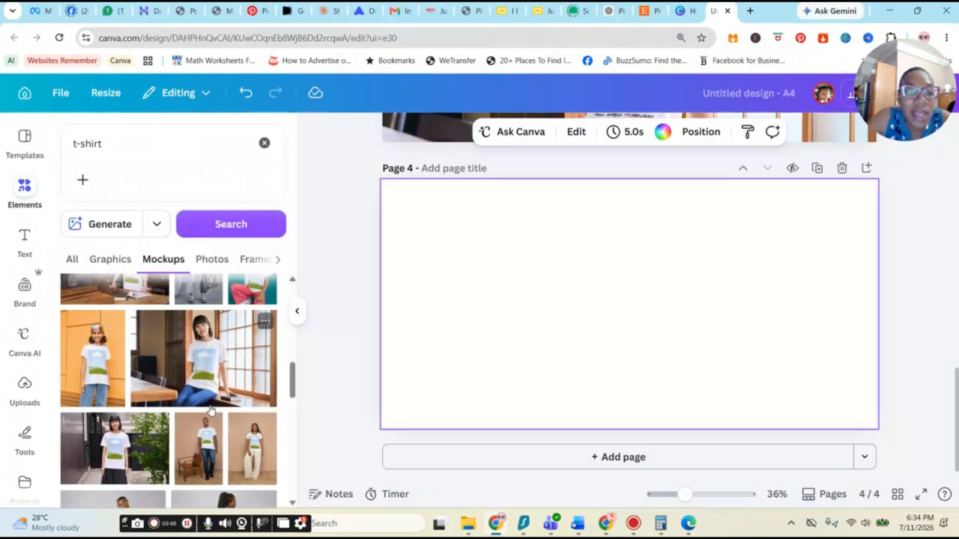
pyautogui.scroll(-3, 178, 408)
pyautogui.scroll(-3, 178, 408)
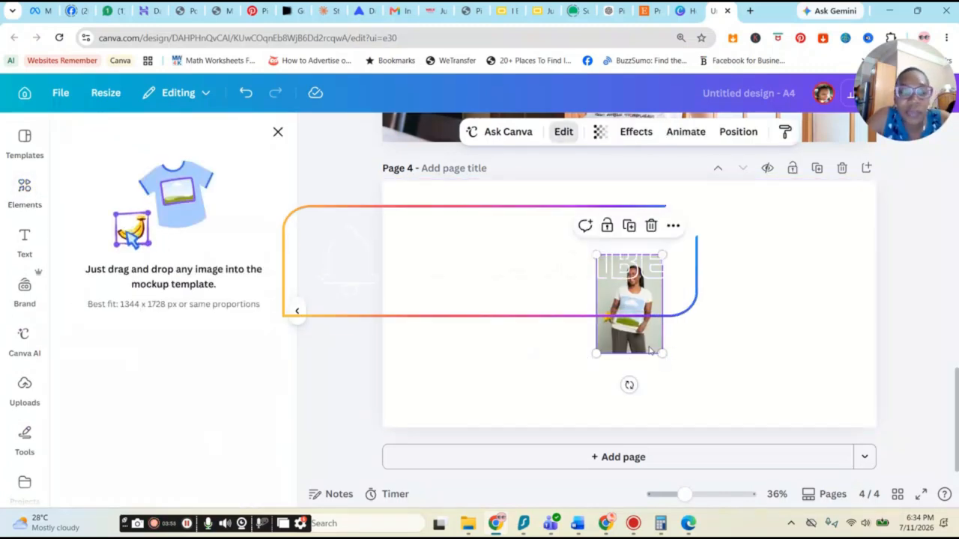
pyautogui.moveTo(664, 356); pyautogui.dragTo(740, 469)
pyautogui.moveTo(596, 255); pyautogui.dragTo(527, 150)
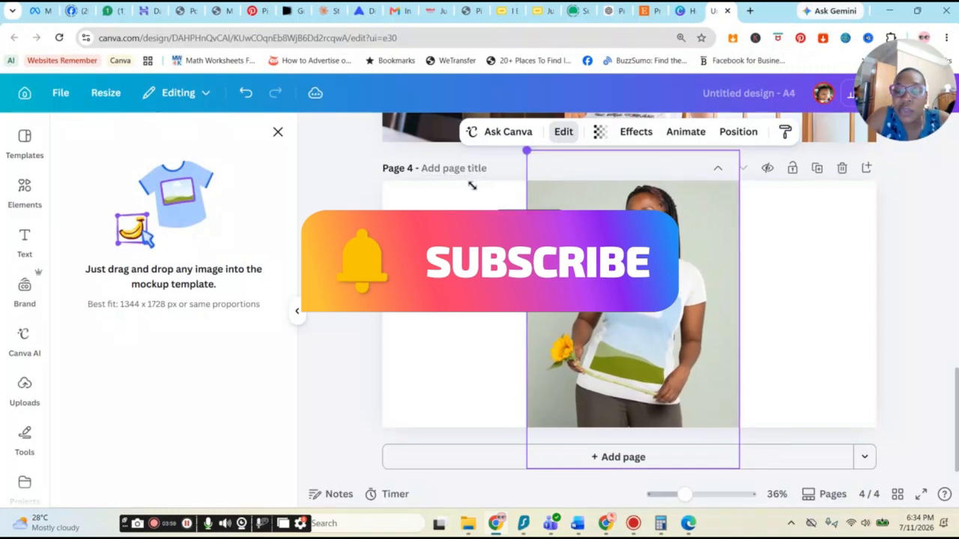
pyautogui.scroll(3, 825, 305)
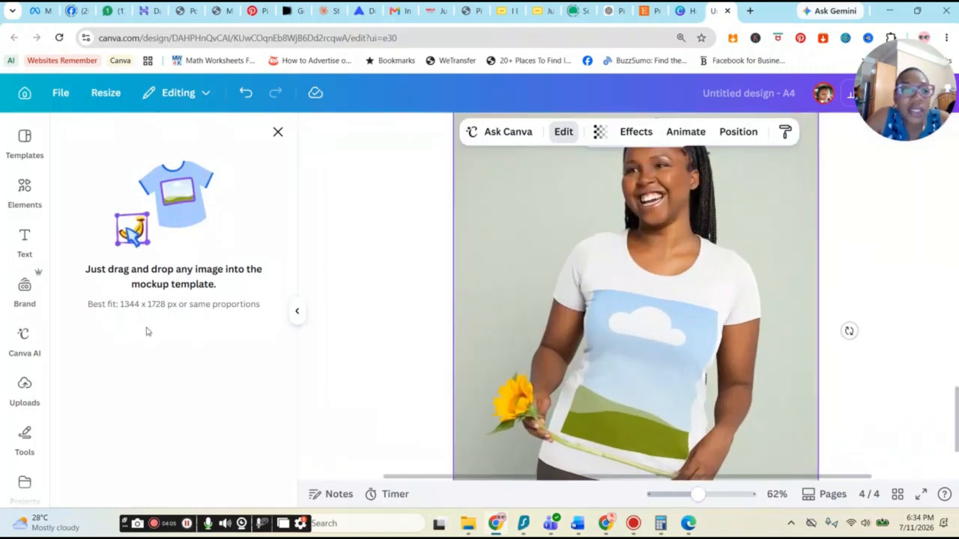
# Step: Drop the third generated sticker onto the woman's t-shirt in the page 4 mockup
pyautogui.scroll(-1, 27, 441)
pyautogui.scroll(-3, 27, 440)
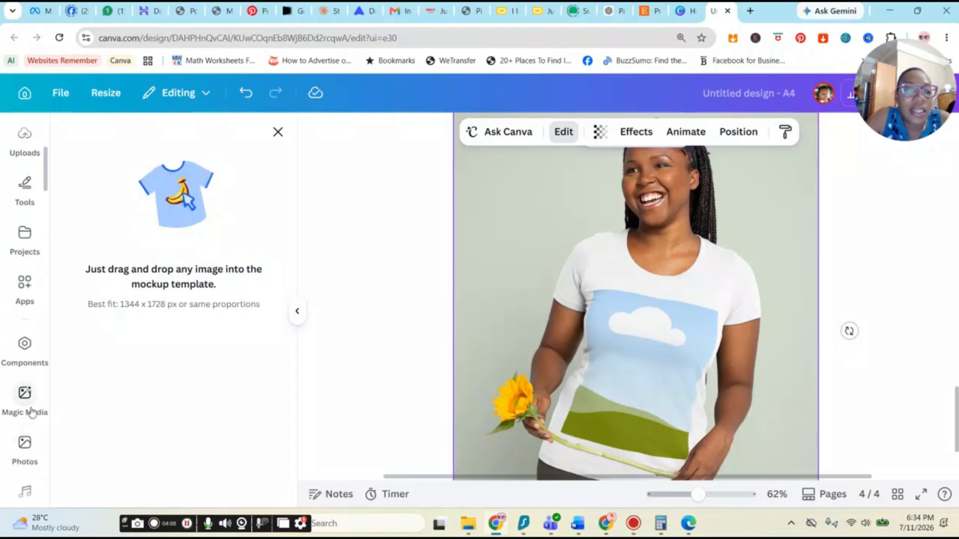
pyautogui.click(30, 410)
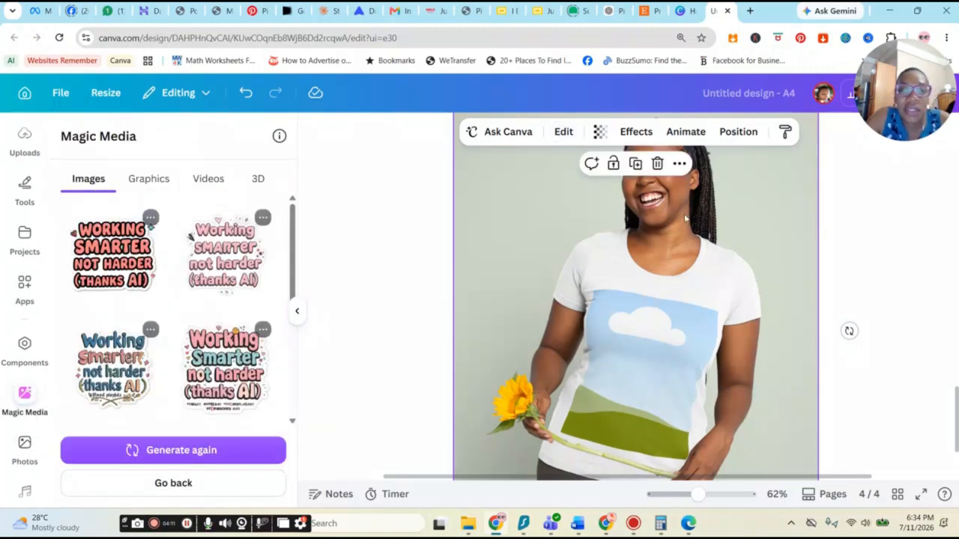
pyautogui.scroll(6, 675, 300)
pyautogui.scroll(-3, 712, 375)
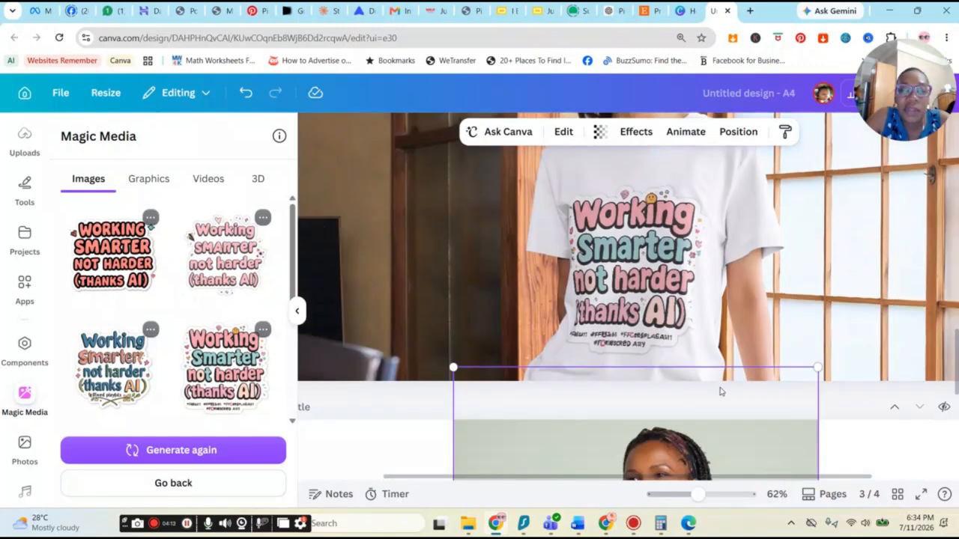
pyautogui.scroll(-5, 720, 391)
pyautogui.click(110, 363)
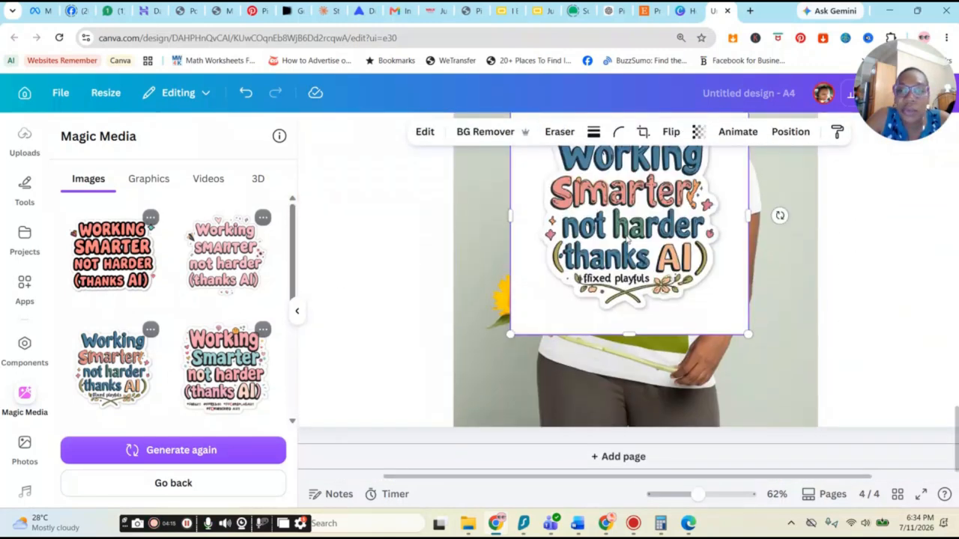
pyautogui.moveTo(650, 223); pyautogui.dragTo(665, 269)
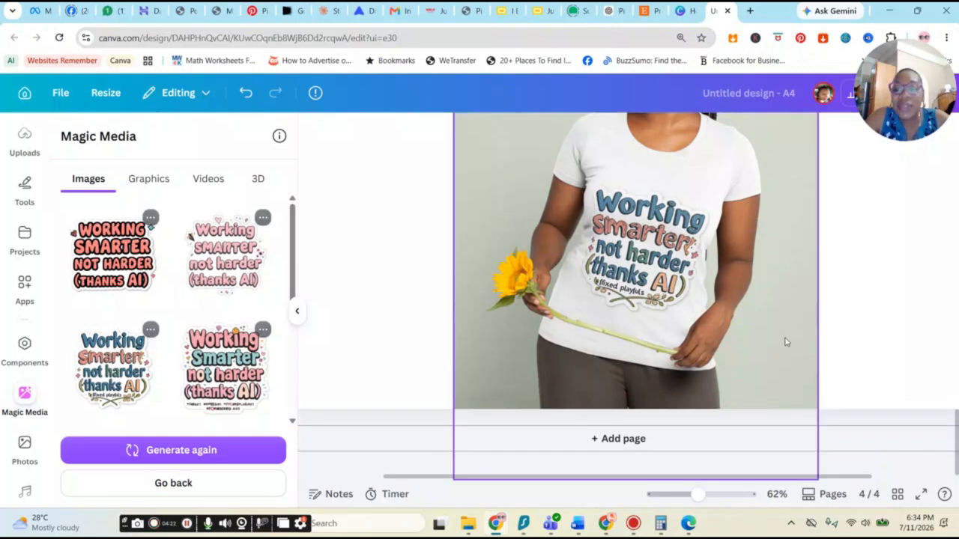
# Step: Add a new blank fifth page after the page 4 mockup
pyautogui.scroll(3, 785, 342)
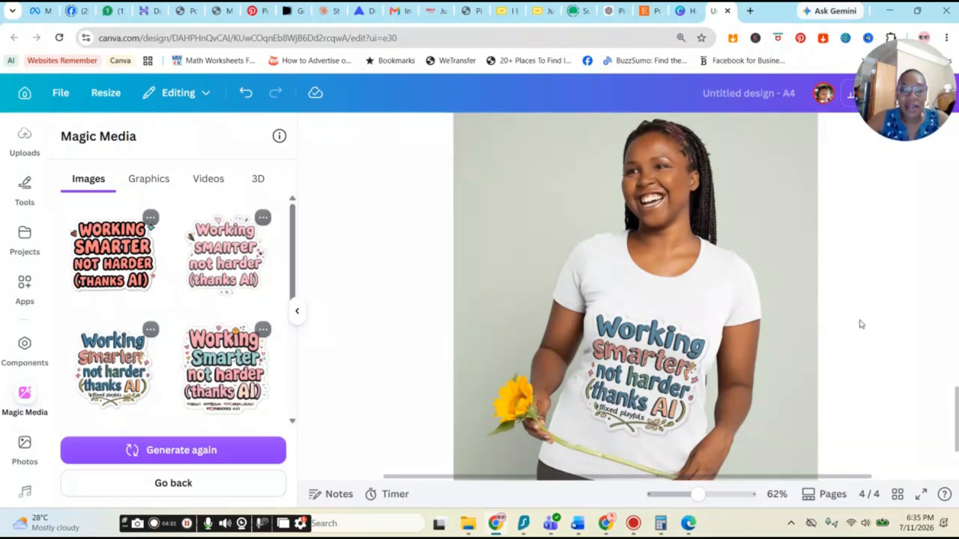
pyautogui.scroll(-3, 809, 322)
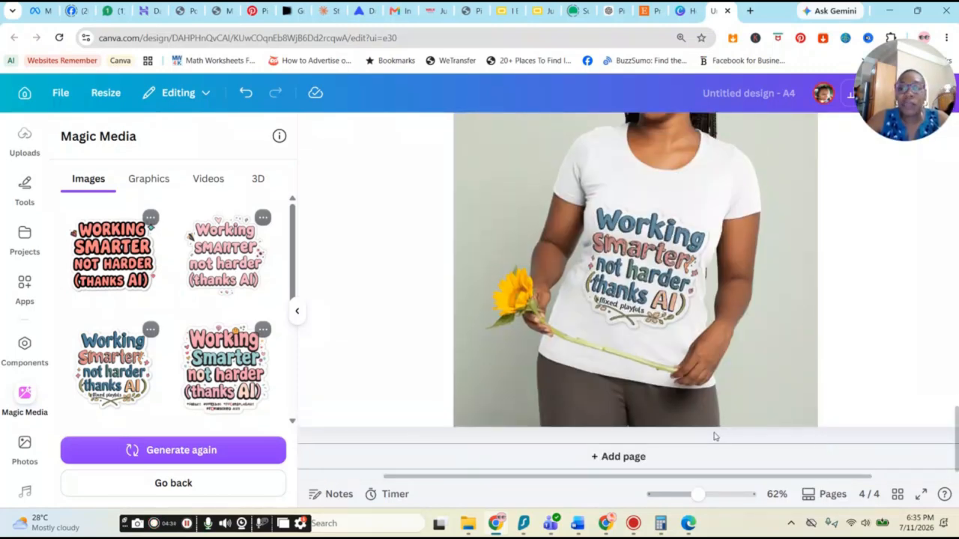
pyautogui.click(835, 460)
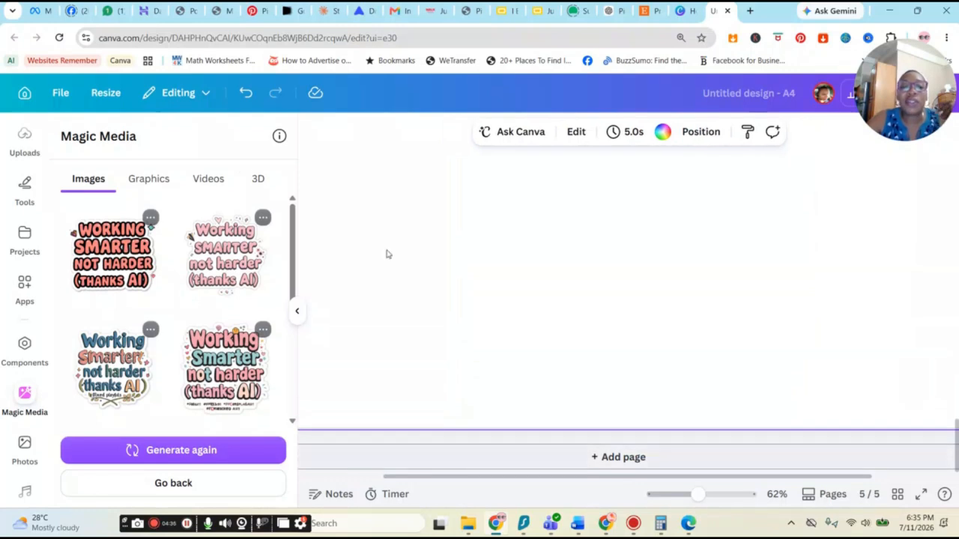
# Step: Search the elements for mugs mock ups
pyautogui.scroll(3, 25, 241)
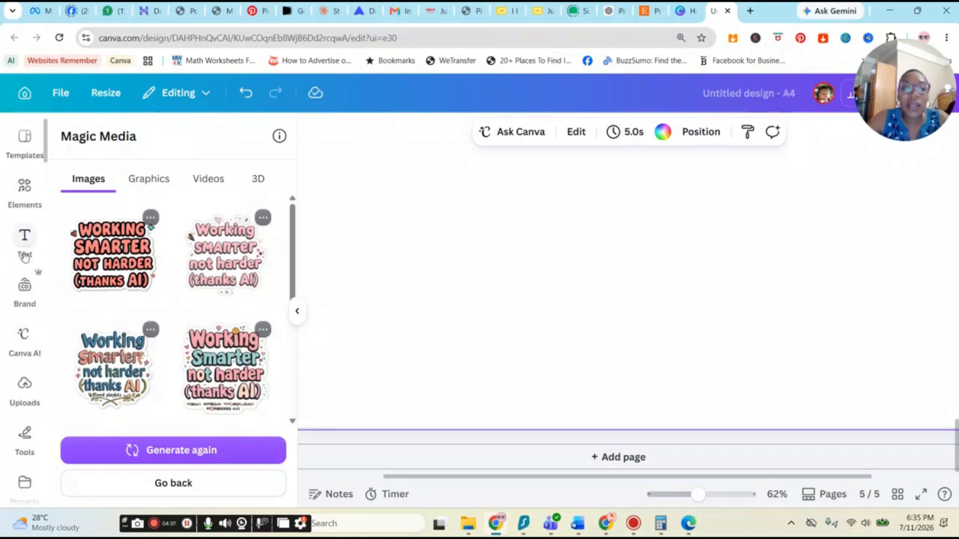
pyautogui.click(23, 200)
pyautogui.click(146, 145)
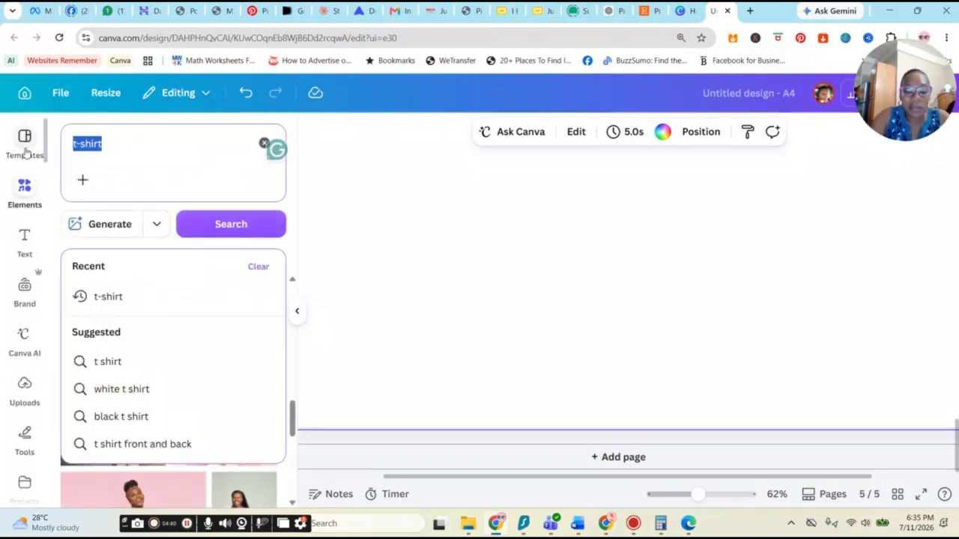
pyautogui.write('mugs m')
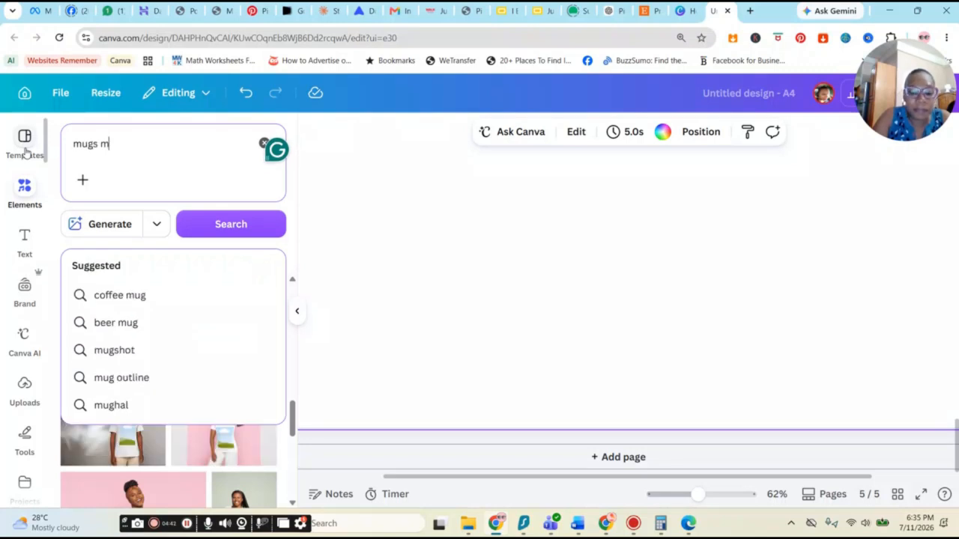
pyautogui.write('ock ups')
pyautogui.press('Return')
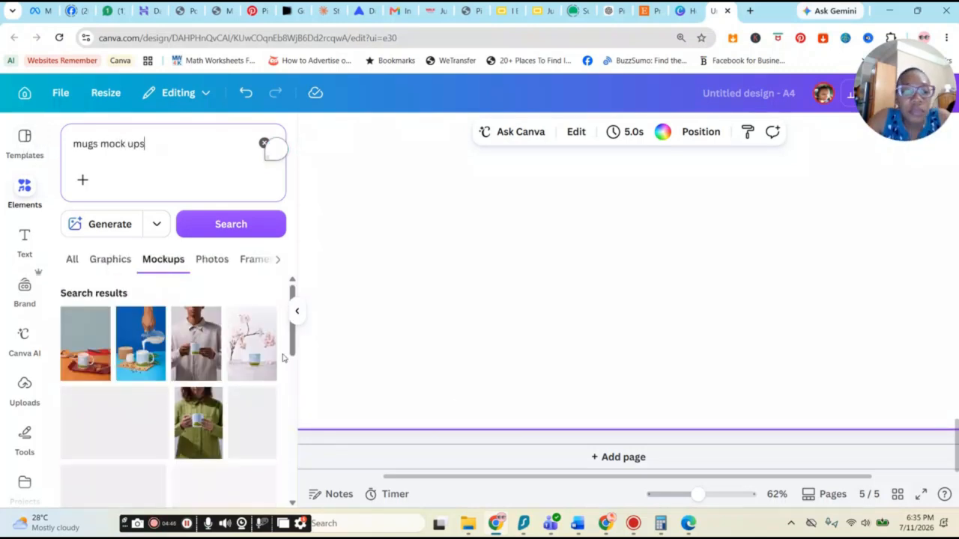
# Step: Place the steaming mug mockup with bokeh lights on page 5 and enlarge it to fill the page
pyautogui.scroll(3, 693, 320)
pyautogui.scroll(4, 694, 320)
pyautogui.scroll(-5, 692, 359)
pyautogui.scroll(1, 648, 347)
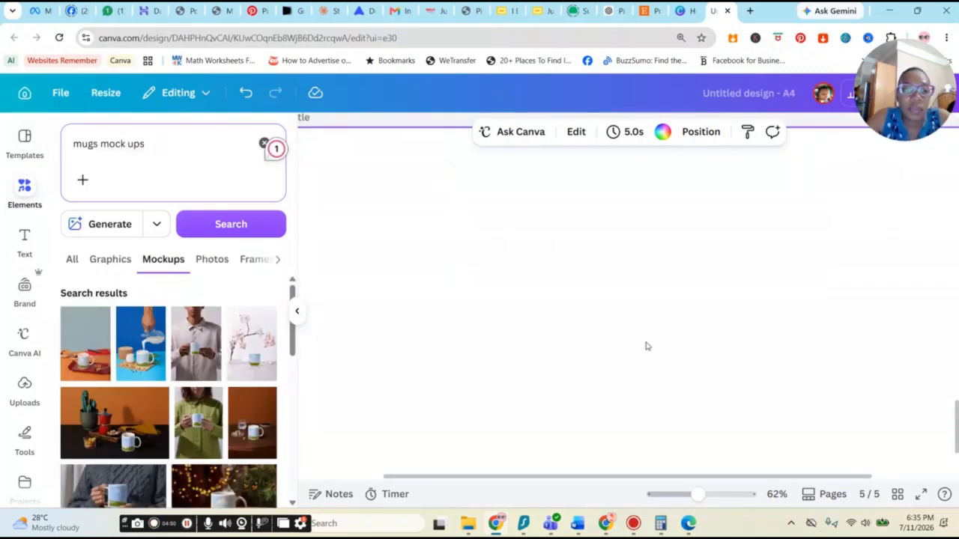
pyautogui.scroll(-1, 255, 359)
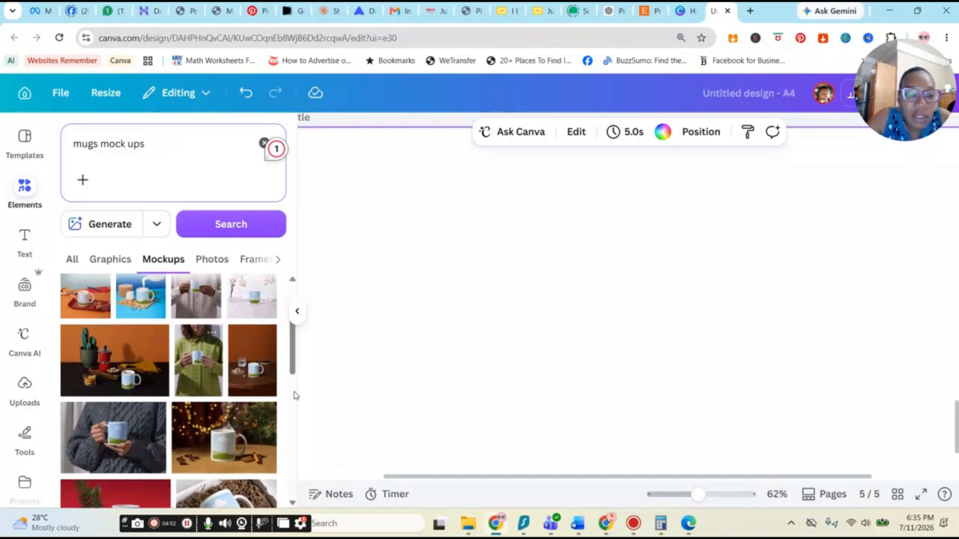
pyautogui.click(240, 444)
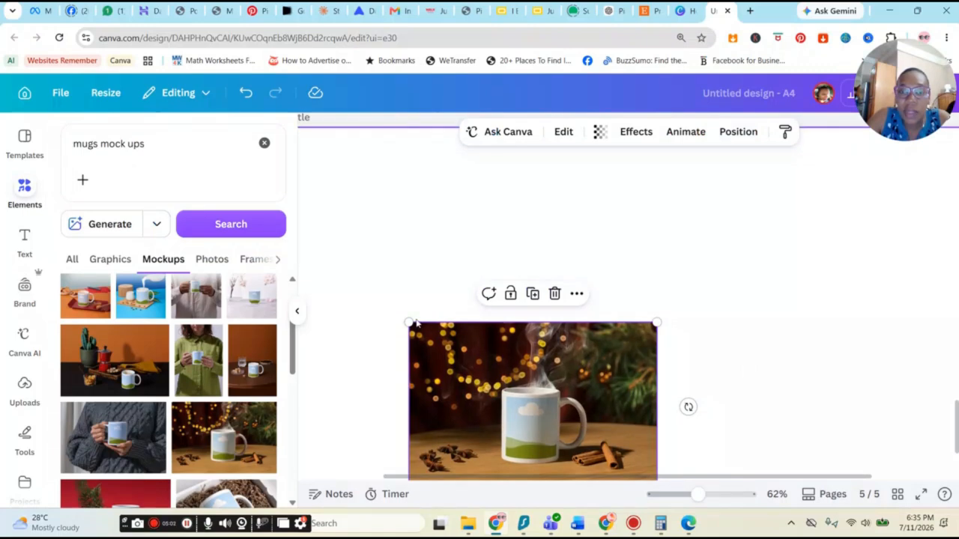
pyautogui.moveTo(408, 323); pyautogui.dragTo(114, 141)
pyautogui.moveTo(418, 288); pyautogui.dragTo(655, 274)
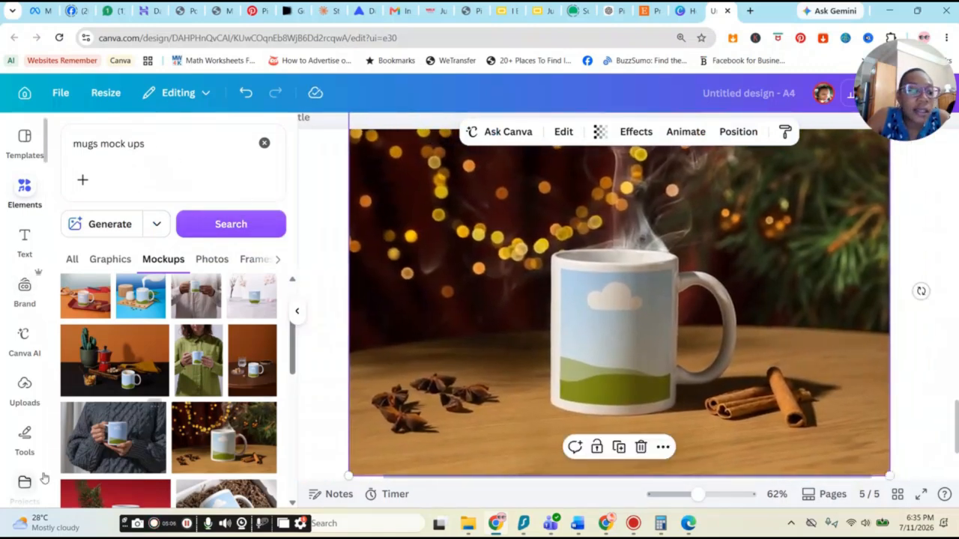
# Step: Drop the third generated sticker onto the mug in the page 5 mockup
pyautogui.scroll(-1, 25, 450)
pyautogui.scroll(-7, 24, 452)
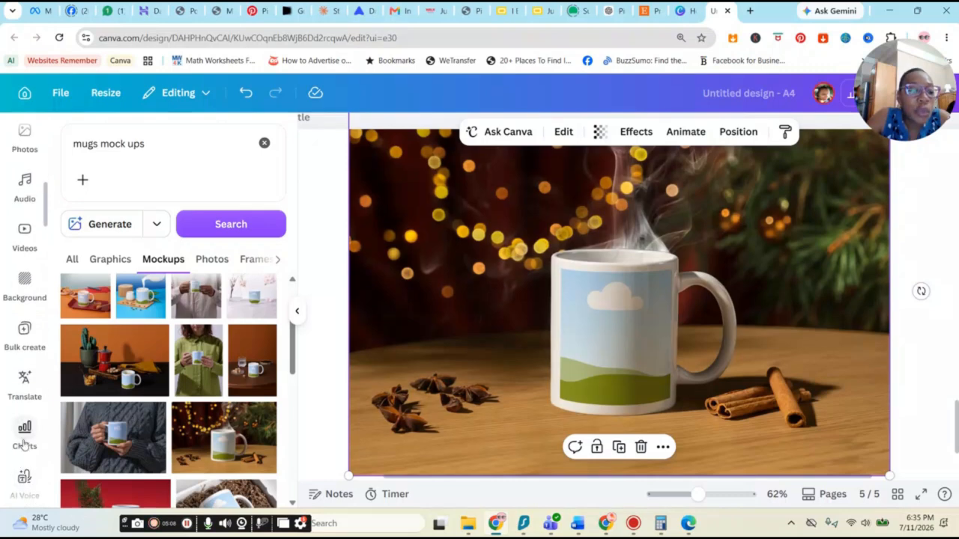
pyautogui.scroll(-4, 27, 367)
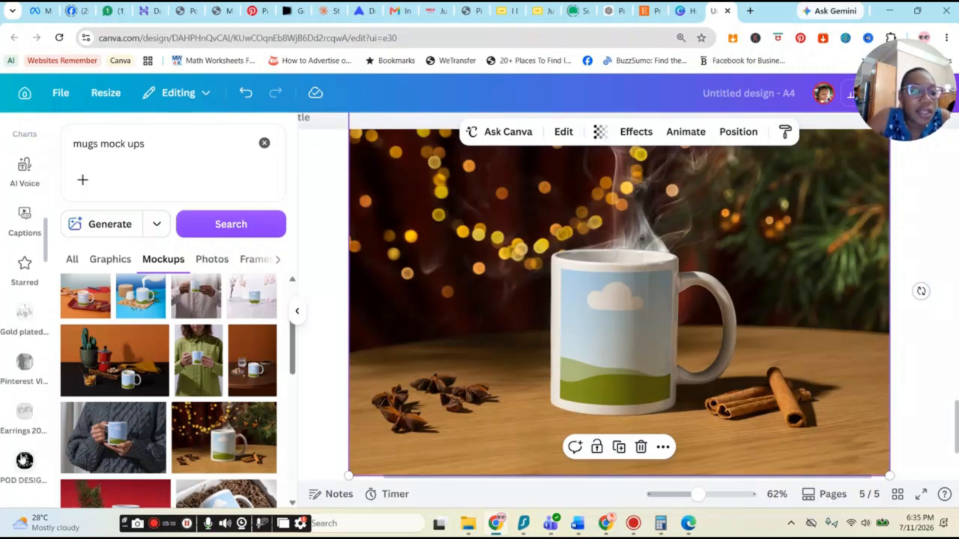
pyautogui.scroll(-5, 25, 378)
pyautogui.scroll(7, 28, 423)
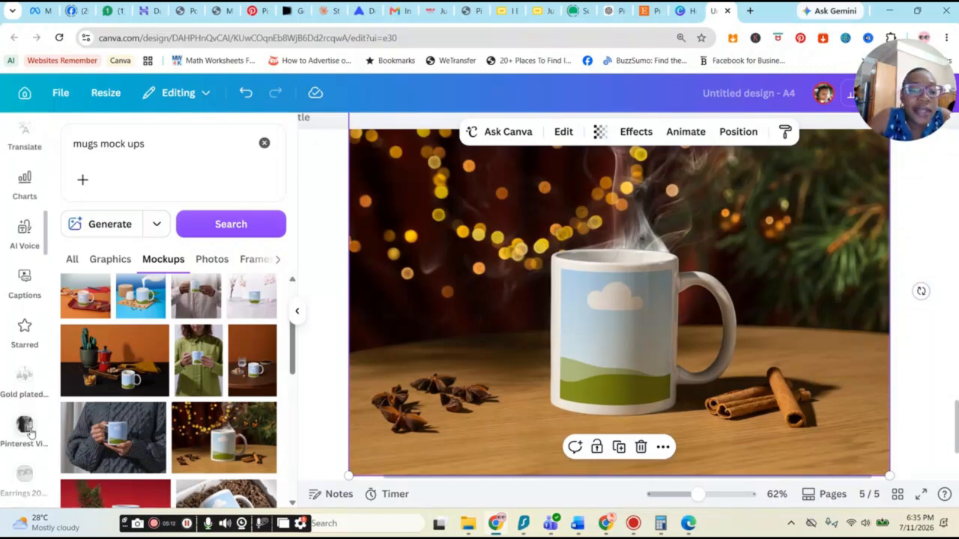
pyautogui.scroll(6, 30, 442)
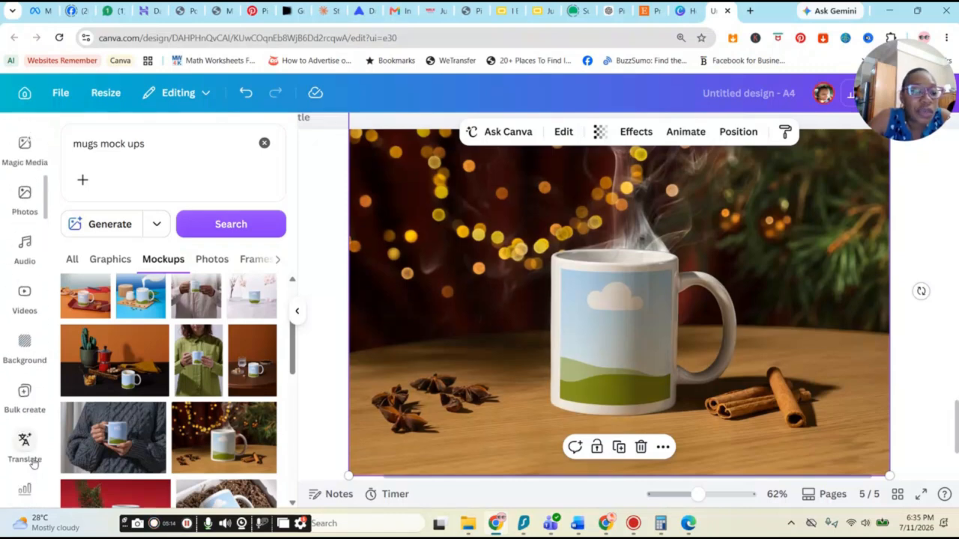
pyautogui.scroll(3, 33, 465)
pyautogui.click(33, 464)
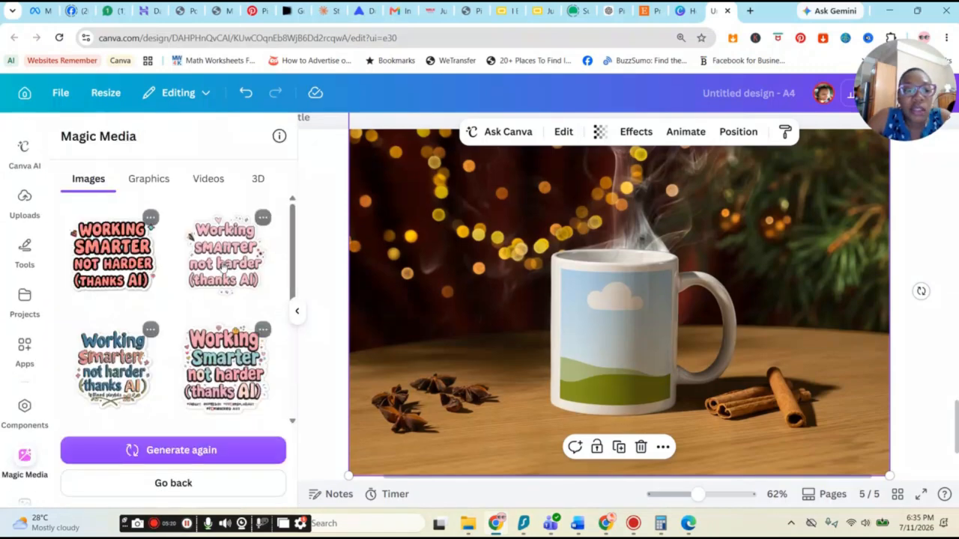
pyautogui.click(111, 377)
pyautogui.moveTo(618, 347); pyautogui.dragTo(613, 324)
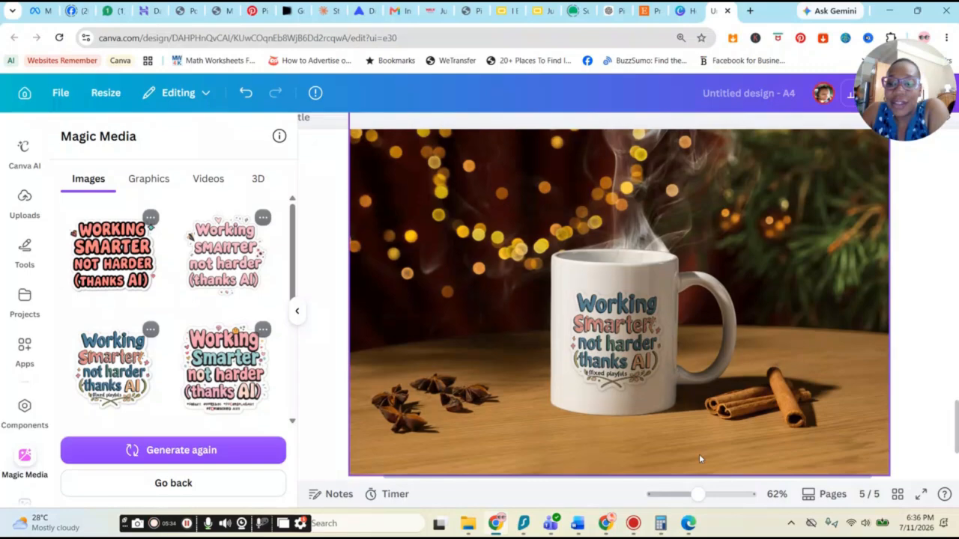
pyautogui.moveTo(699, 494)
pyautogui.mouseDown()
pyautogui.moveTo(721, 495)
pyautogui.moveTo(713, 494)
pyautogui.mouseUp()
pyautogui.scroll(-2, 705, 342)
pyautogui.scroll(2, 705, 341)
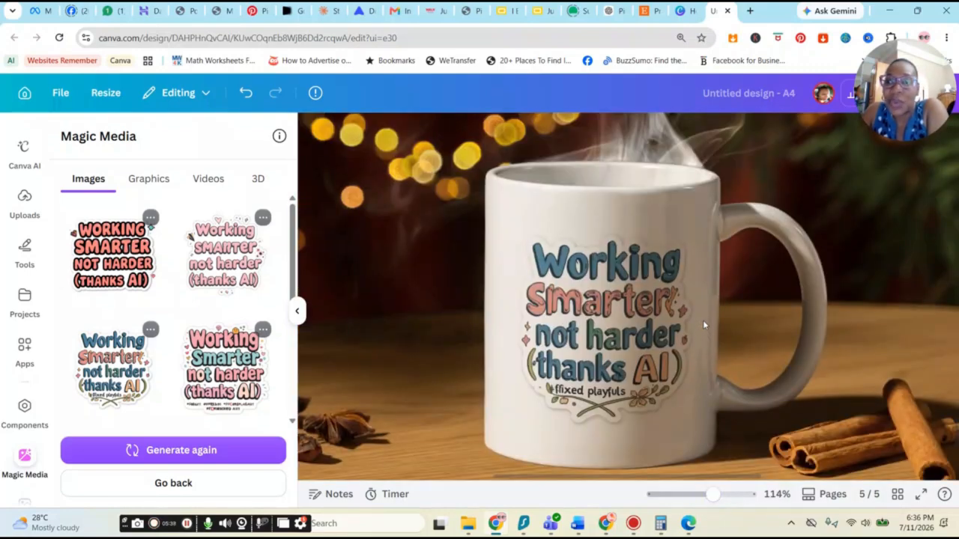
# Step: Add a sixth page and insert the fourth generated sticker onto it
pyautogui.scroll(-5, 719, 315)
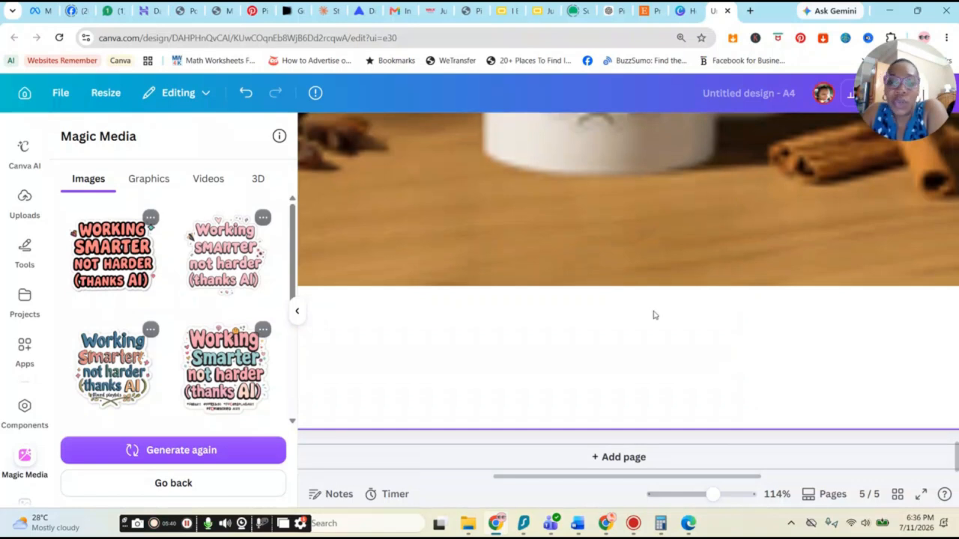
pyautogui.click(629, 457)
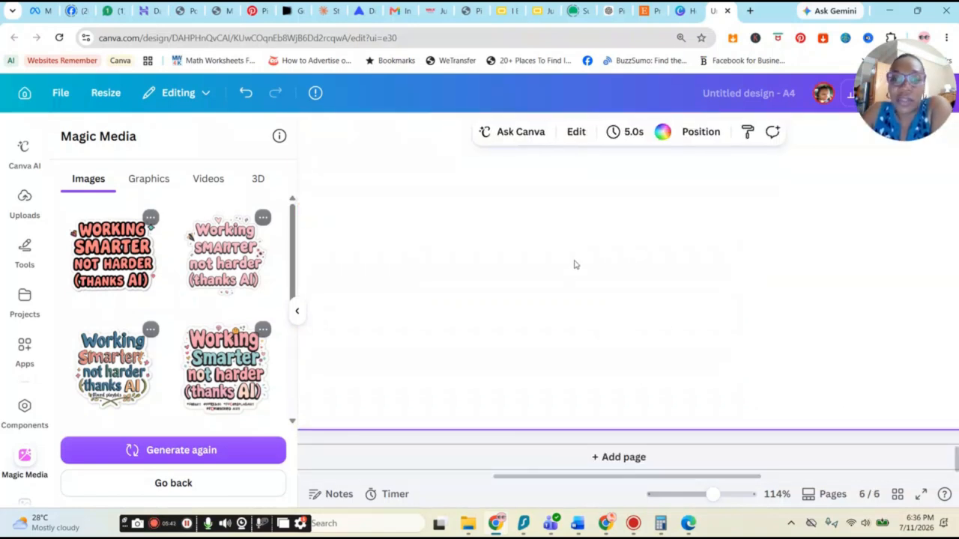
pyautogui.click(228, 371)
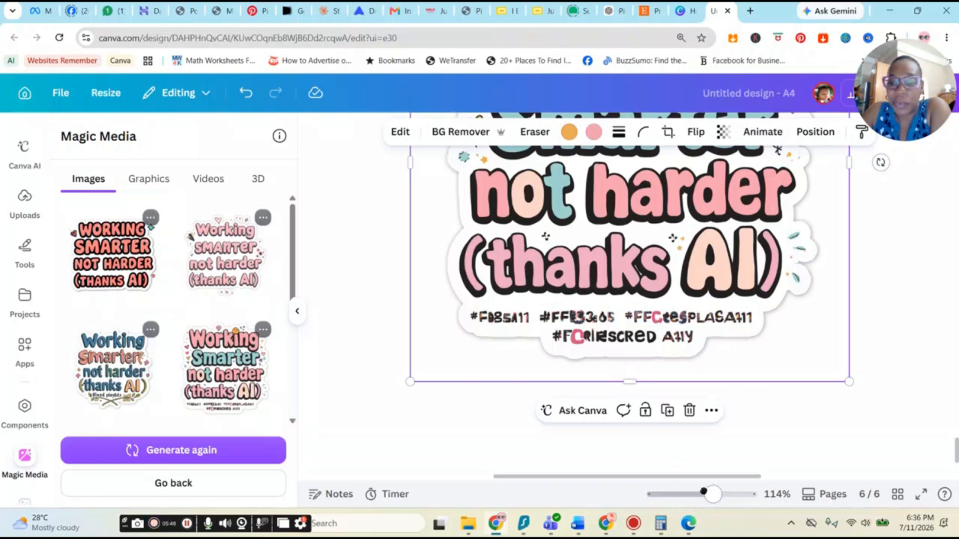
# Step: Remove the background of the quote sticker on page 6 with BG Remover
pyautogui.moveTo(704, 492); pyautogui.dragTo(697, 493)
pyautogui.scroll(-1, 637, 412)
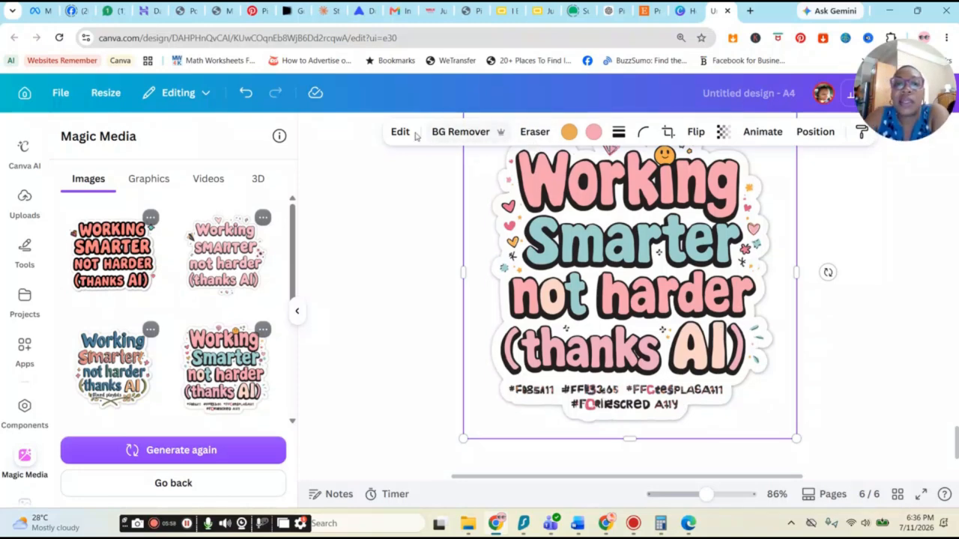
pyautogui.click(458, 132)
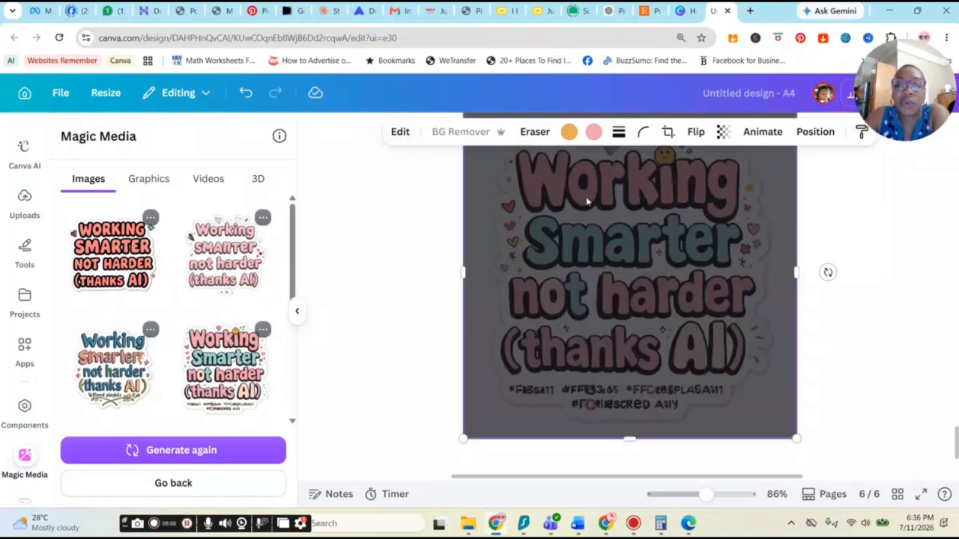
# Step: Erase the hashtag text beneath the quote with the Magic Eraser brush
pyautogui.click(534, 132)
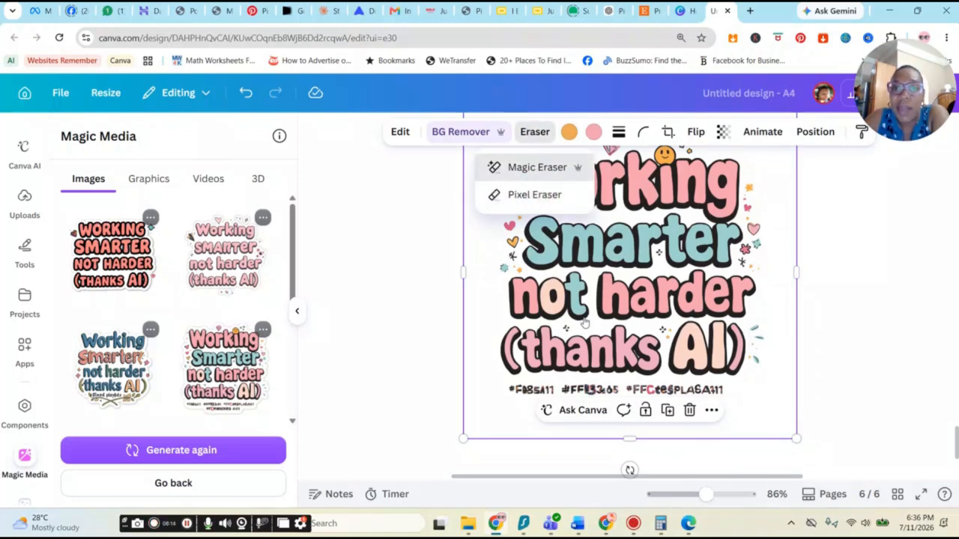
pyautogui.click(543, 167)
pyautogui.moveTo(518, 440)
pyautogui.mouseDown()
pyautogui.moveTo(514, 428)
pyautogui.moveTo(561, 424)
pyautogui.moveTo(627, 433)
pyautogui.moveTo(725, 425)
pyautogui.moveTo(540, 423)
pyautogui.moveTo(522, 424)
pyautogui.moveTo(542, 442)
pyautogui.moveTo(619, 452)
pyautogui.moveTo(721, 438)
pyautogui.mouseUp()
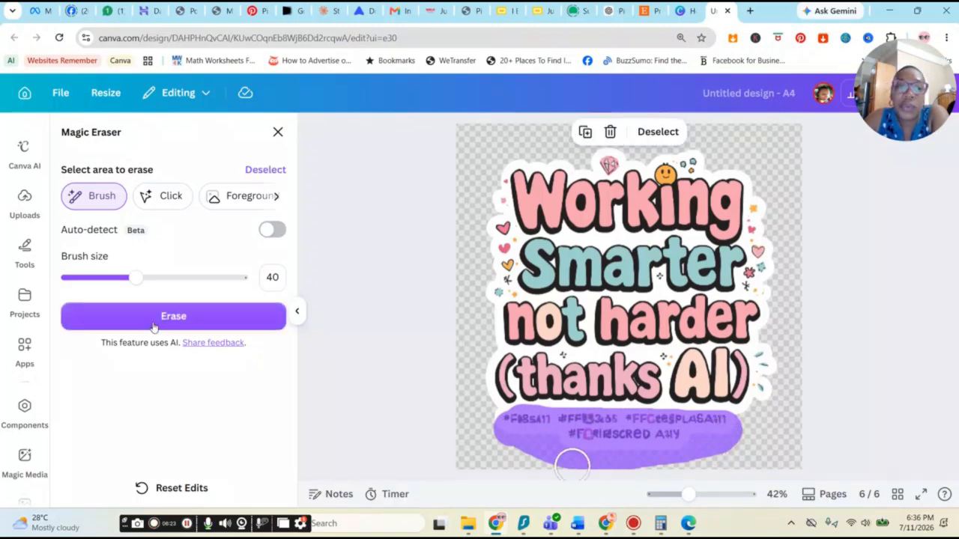
pyautogui.click(180, 315)
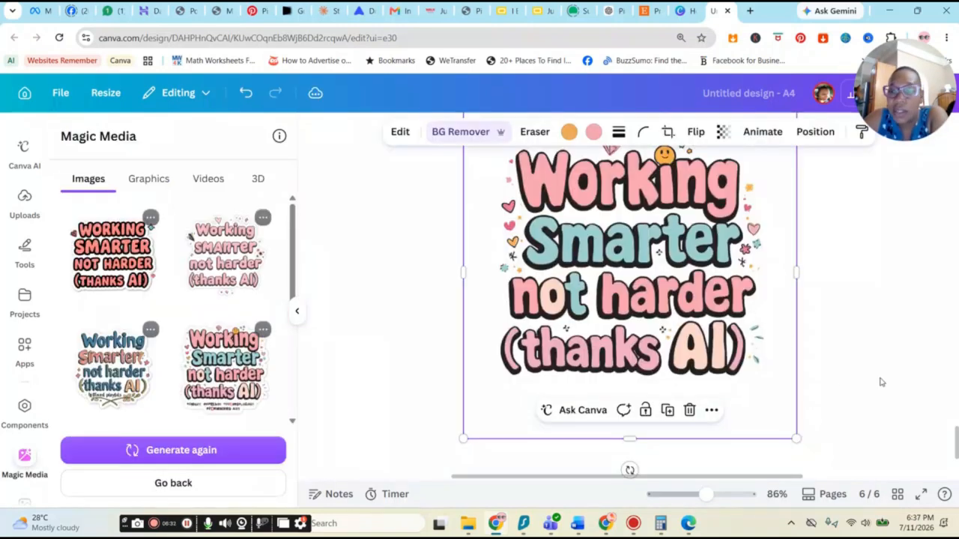
# Step: Set the page 6 background colour to the salmon pink swatch from the brand kit
pyautogui.click(881, 382)
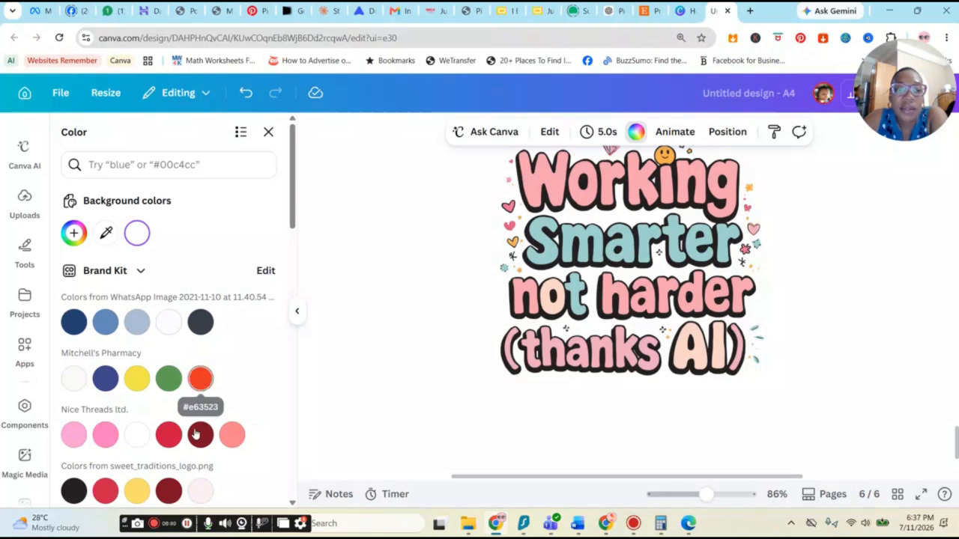
pyautogui.click(231, 435)
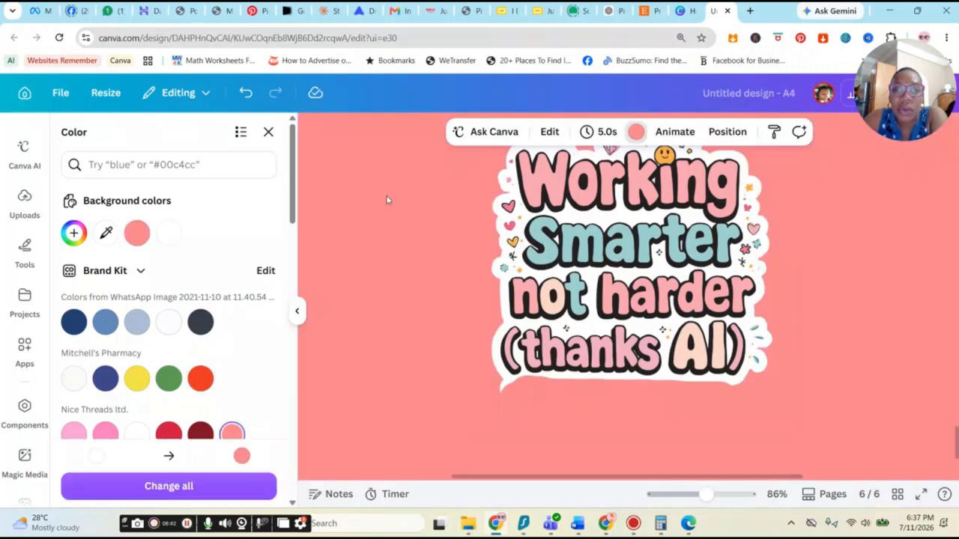
# Step: Run BG Remover on the sticker again to strip its white outline
pyautogui.click(544, 167)
pyautogui.click(454, 131)
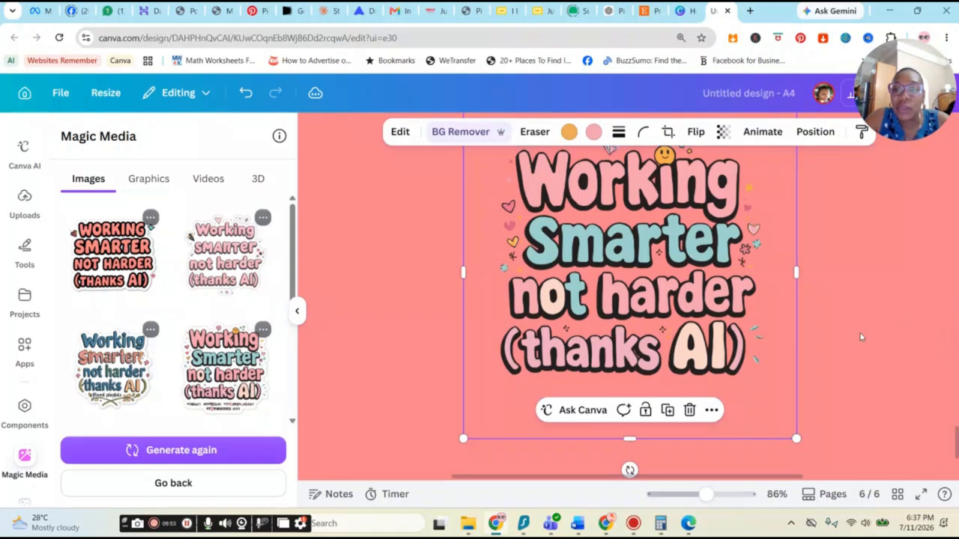
pyautogui.click(860, 336)
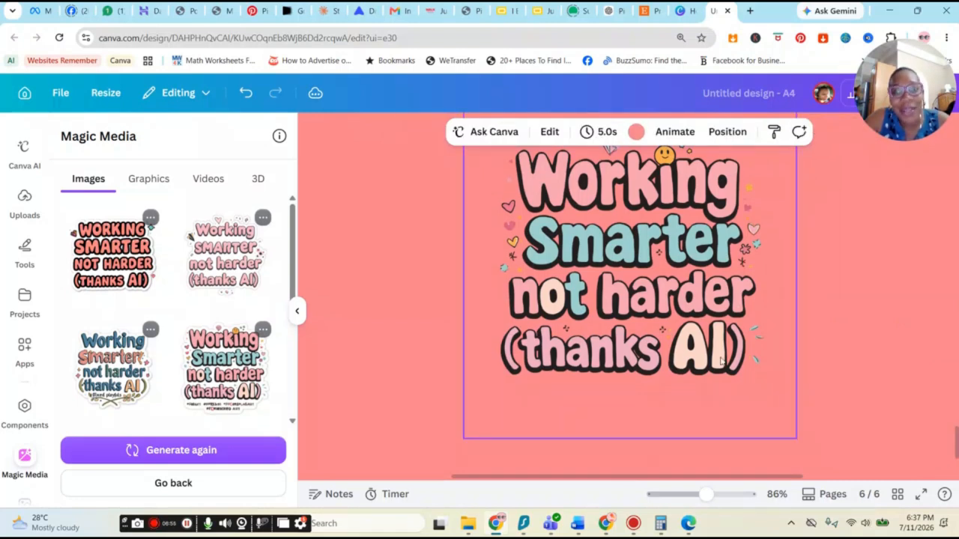
pyautogui.click(678, 354)
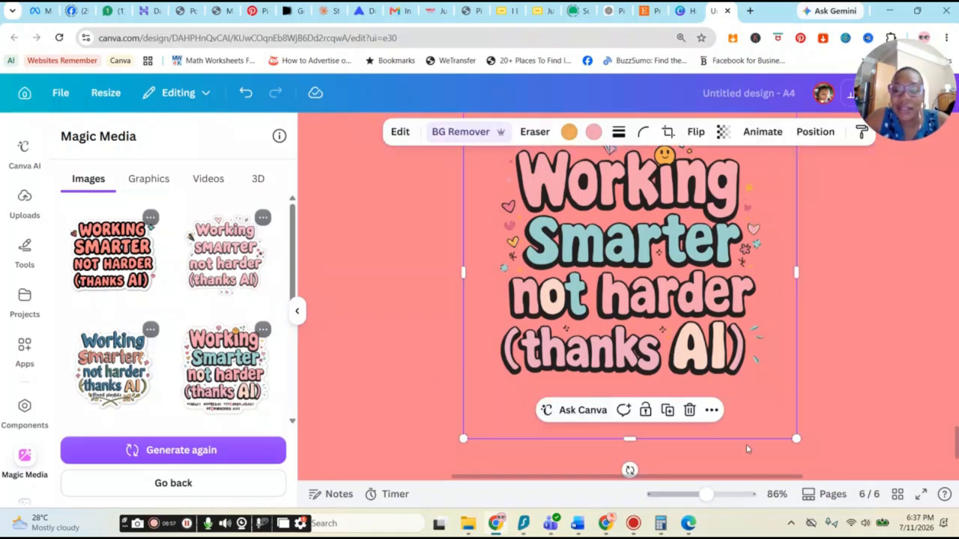
# Step: Search the elements for Teddy bear graphics
pyautogui.scroll(1, 747, 449)
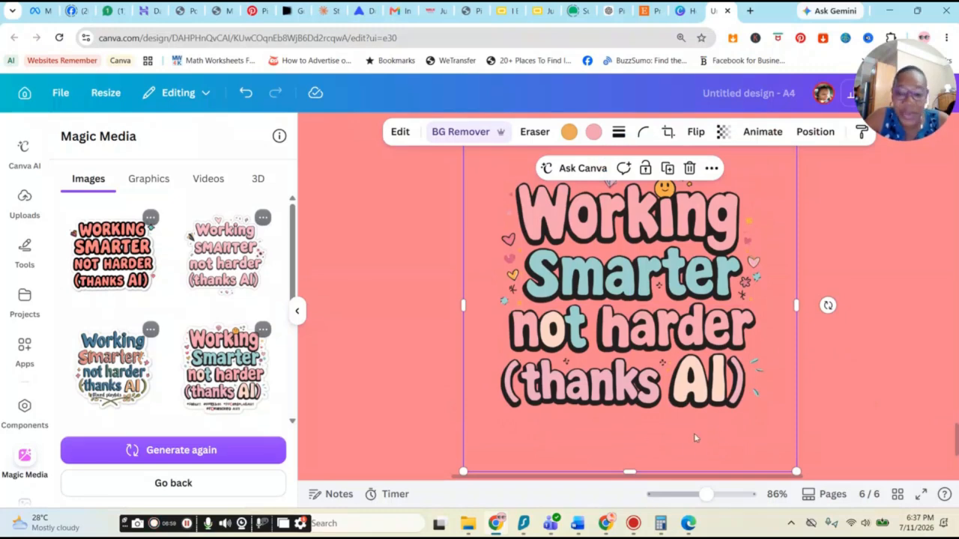
pyautogui.click(893, 249)
pyautogui.scroll(3, 25, 227)
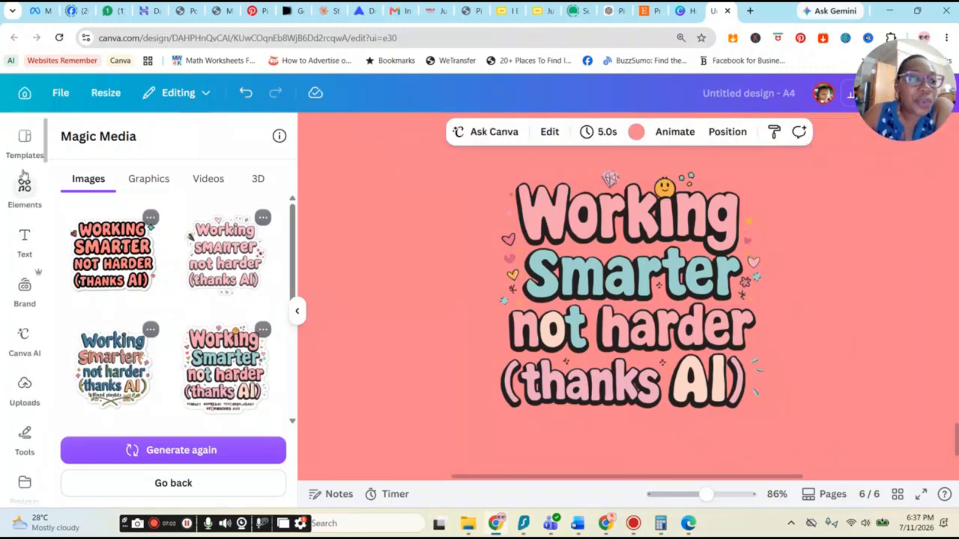
pyautogui.click(24, 187)
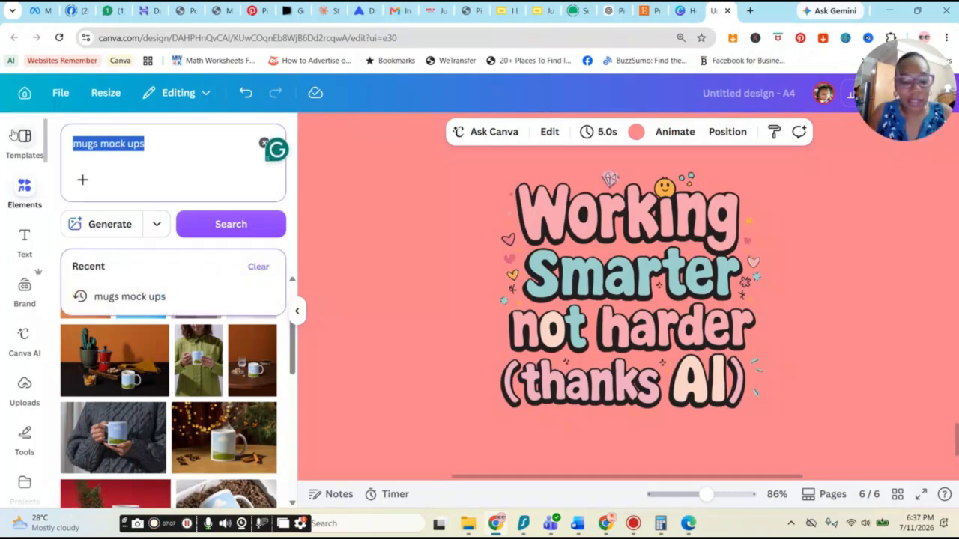
pyautogui.write('Tedd')
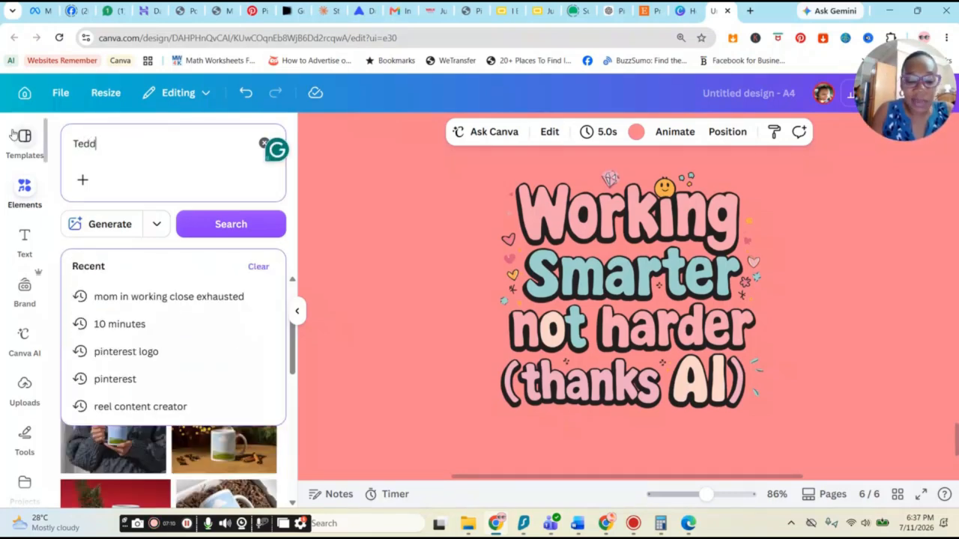
pyautogui.write('y bear')
pyautogui.press('Return')
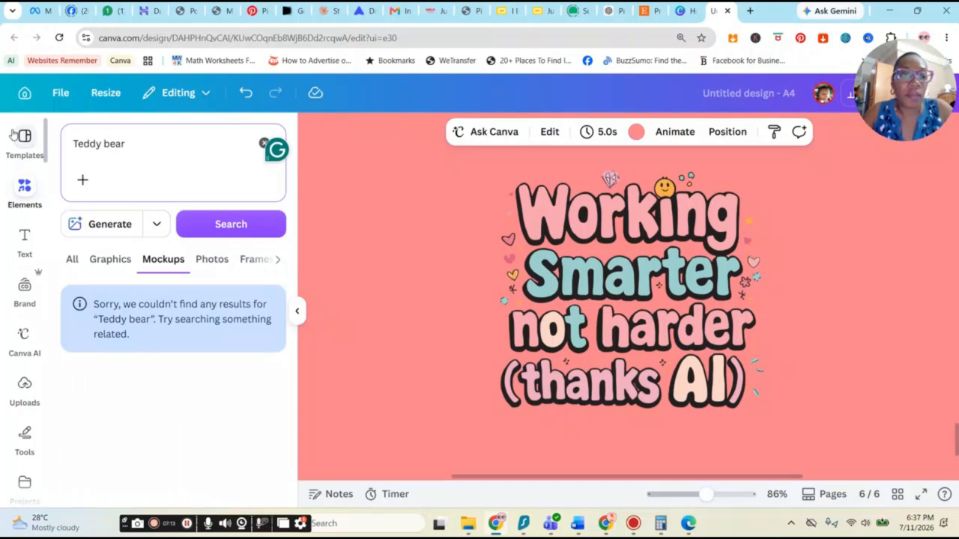
pyautogui.click(112, 259)
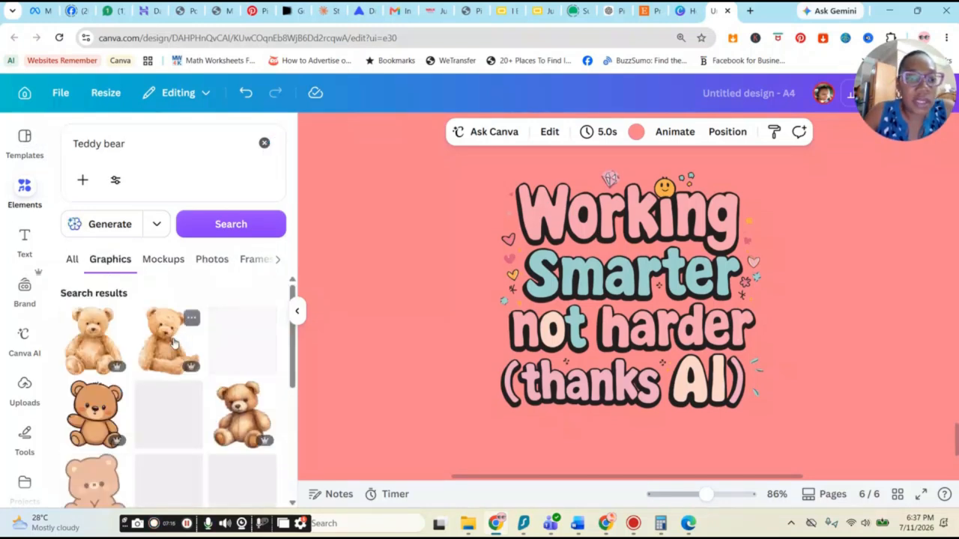
pyautogui.scroll(-3, 236, 397)
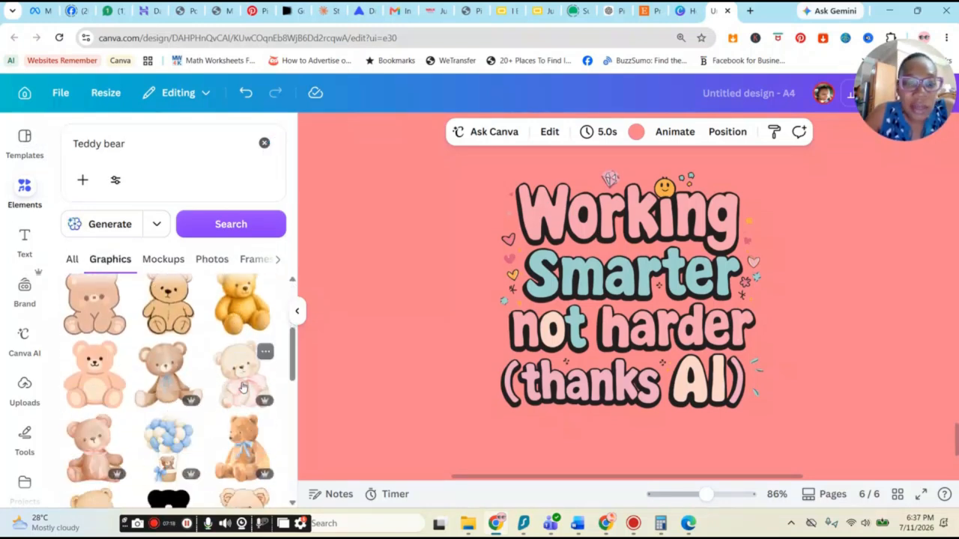
pyautogui.click(278, 364)
pyautogui.moveTo(606, 304); pyautogui.dragTo(470, 243)
pyautogui.press('Delete')
pyautogui.scroll(-3, 179, 374)
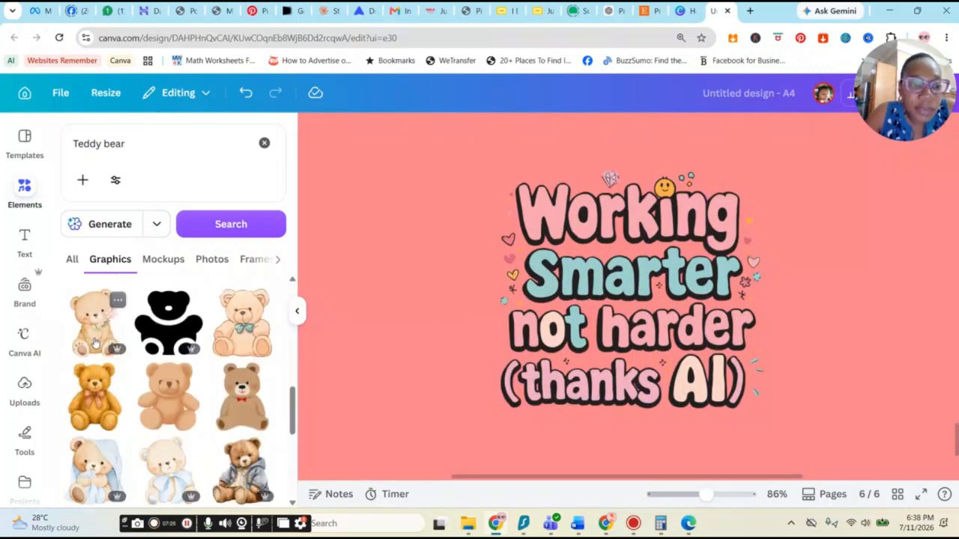
pyautogui.click(177, 378)
pyautogui.press('Delete')
pyautogui.click(95, 360)
pyautogui.moveTo(644, 270); pyautogui.dragTo(422, 298)
pyautogui.press('Delete')
pyautogui.scroll(5, 193, 357)
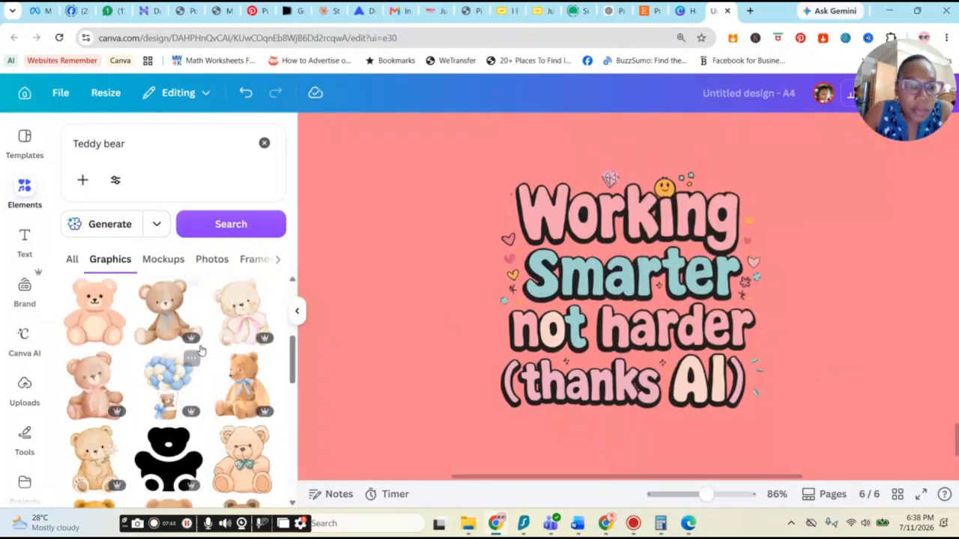
# Step: Add the cream teddy bear with a pink bow and place it at the right side of the quote
pyautogui.click(241, 375)
pyautogui.moveTo(663, 321); pyautogui.dragTo(565, 380)
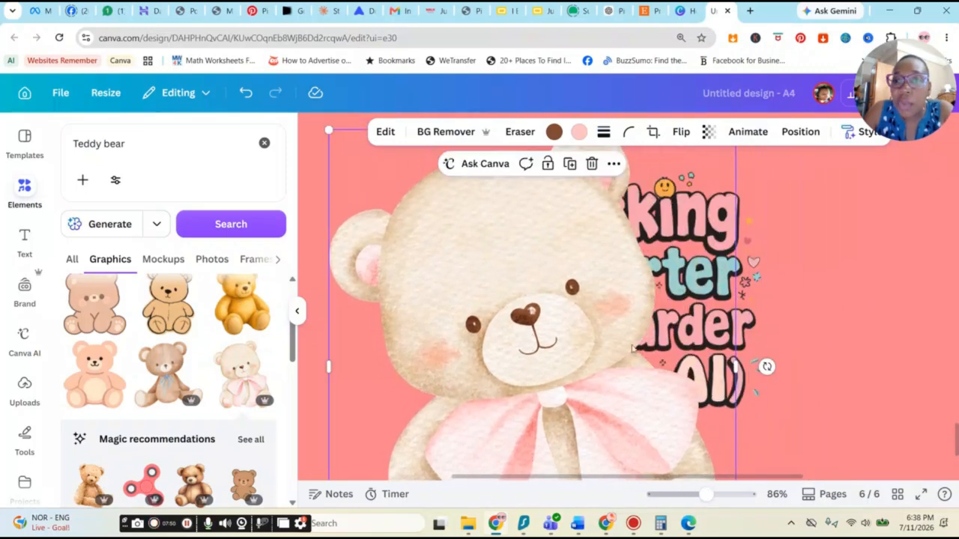
pyautogui.moveTo(676, 270); pyautogui.dragTo(577, 330)
pyautogui.moveTo(636, 186); pyautogui.dragTo(345, 394)
pyautogui.moveTo(334, 465); pyautogui.dragTo(447, 182)
pyautogui.moveTo(523, 168); pyautogui.dragTo(457, 246)
pyautogui.moveTo(405, 311); pyautogui.dragTo(742, 322)
pyautogui.moveTo(792, 257); pyautogui.dragTo(832, 212)
pyautogui.moveTo(763, 305); pyautogui.dragTo(773, 328)
pyautogui.moveTo(841, 234); pyautogui.dragTo(884, 185)
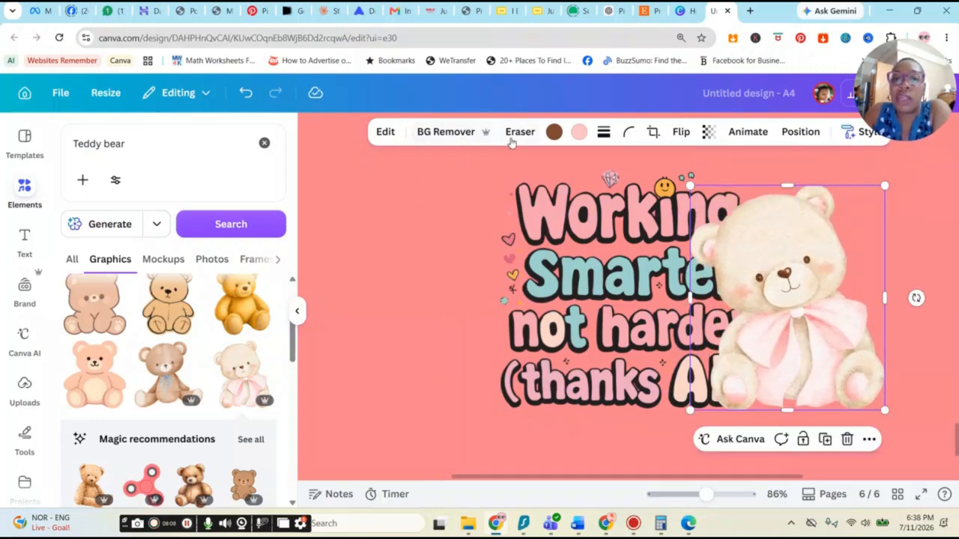
# Step: Send the teddy bear backward behind the quote sticker
pyautogui.click(800, 131)
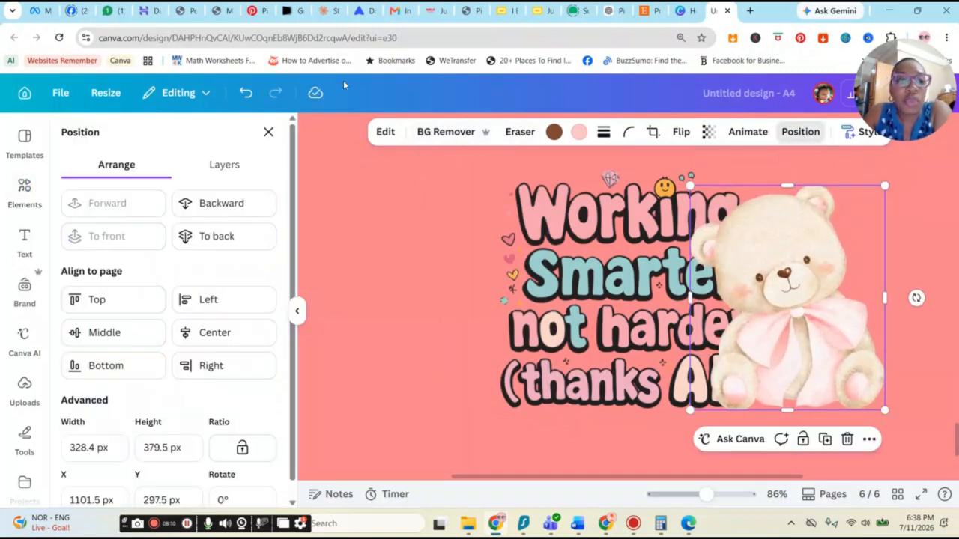
pyautogui.click(240, 212)
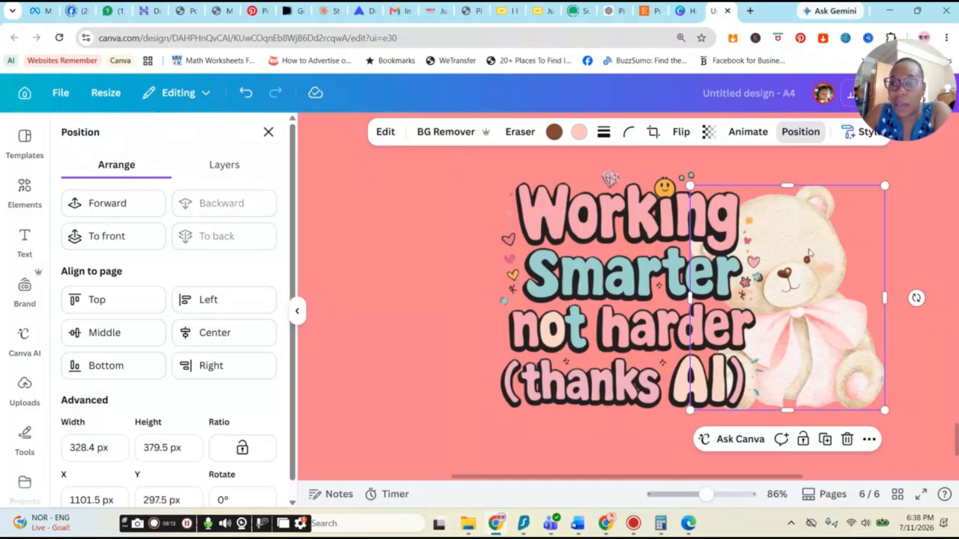
pyautogui.moveTo(816, 245)
pyautogui.mouseDown()
pyautogui.moveTo(819, 237)
pyautogui.moveTo(805, 237)
pyautogui.mouseUp()
pyautogui.click(172, 211)
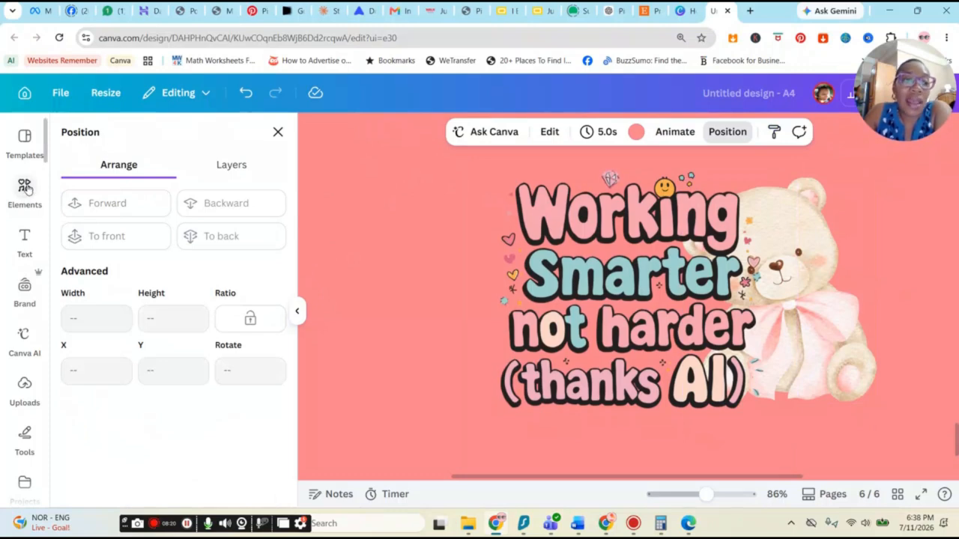
# Step: Search the element graphics for bird
pyautogui.click(26, 187)
pyautogui.scroll(-5, 195, 367)
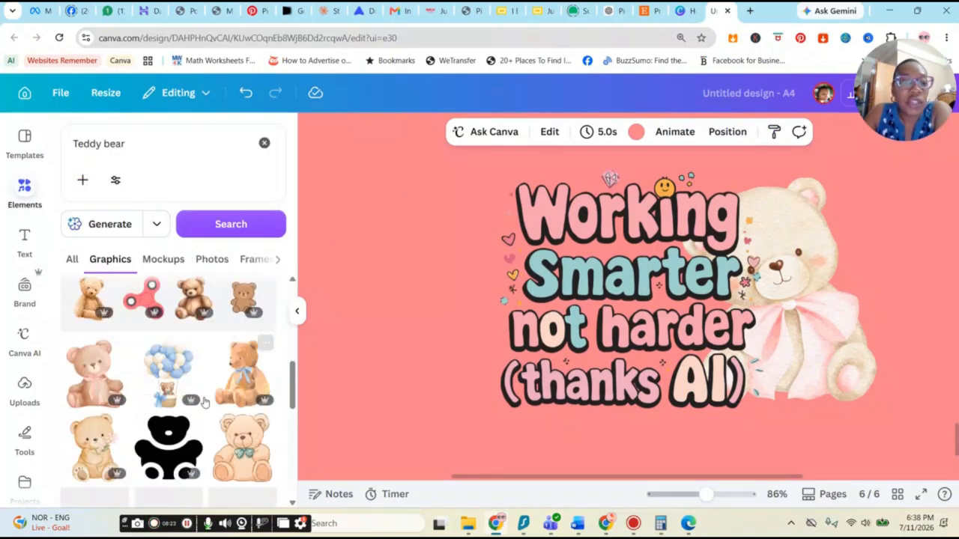
pyautogui.scroll(5, 195, 329)
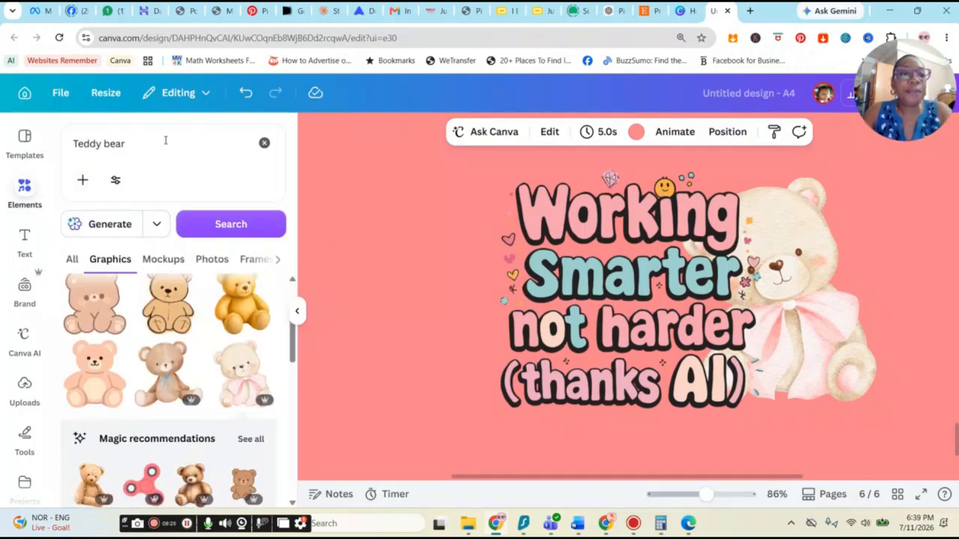
pyautogui.click(263, 142)
pyautogui.write('bird')
pyautogui.press('Return')
# Step: Add the blue cartoon bird, shrink it and place it above the word "Working"
pyautogui.click(92, 344)
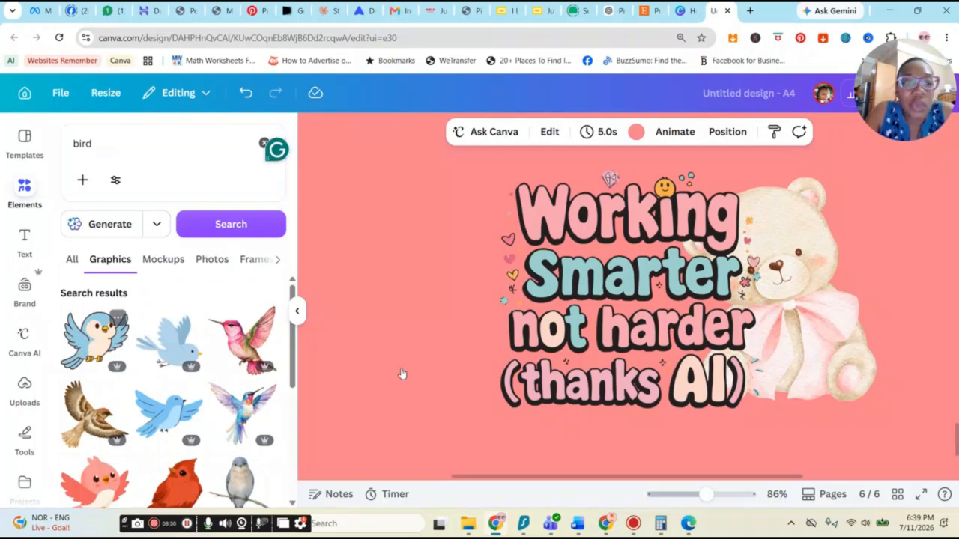
pyautogui.moveTo(658, 300); pyautogui.dragTo(438, 409)
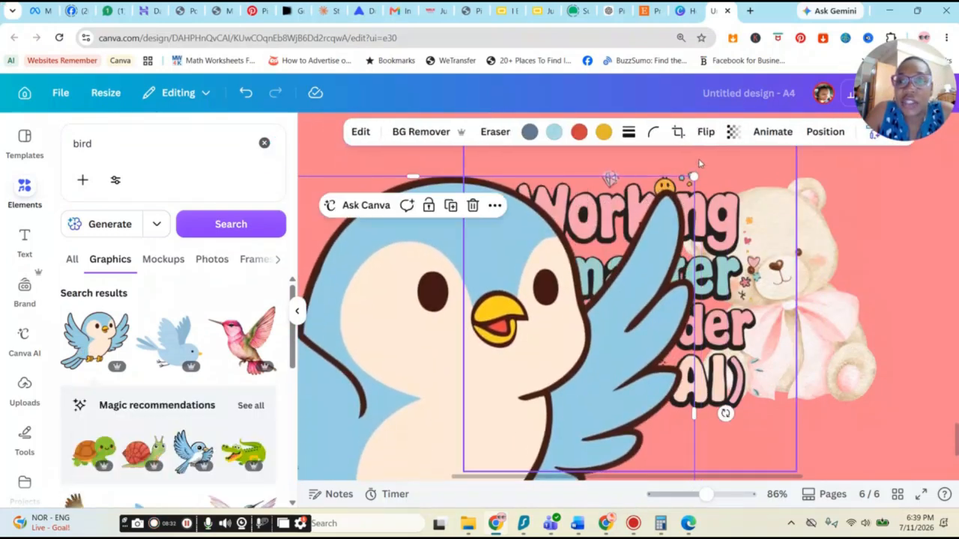
pyautogui.moveTo(695, 177); pyautogui.dragTo(407, 418)
pyautogui.moveTo(339, 420); pyautogui.dragTo(466, 129)
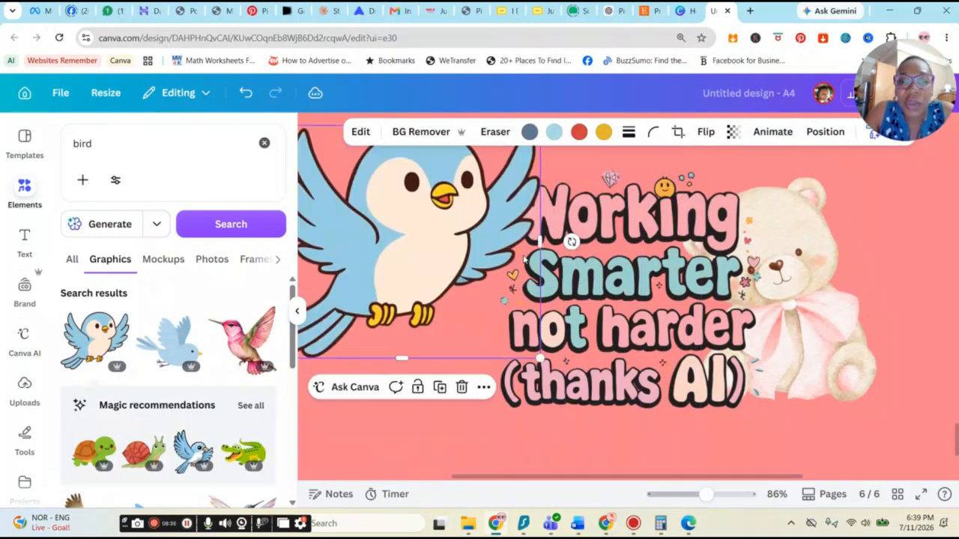
pyautogui.moveTo(540, 358); pyautogui.dragTo(432, 237)
pyautogui.moveTo(372, 177); pyautogui.dragTo(510, 196)
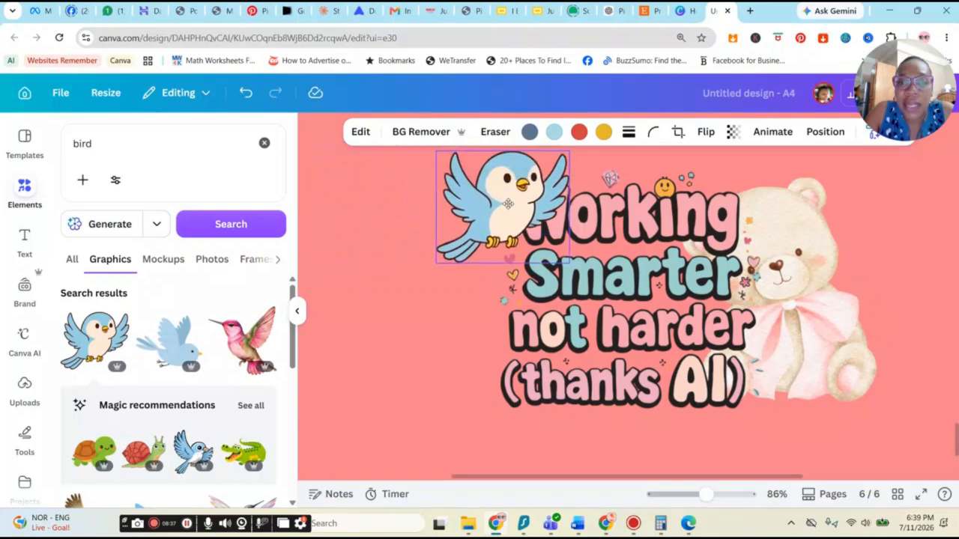
pyautogui.scroll(3, 512, 311)
pyautogui.moveTo(511, 312); pyautogui.dragTo(537, 263)
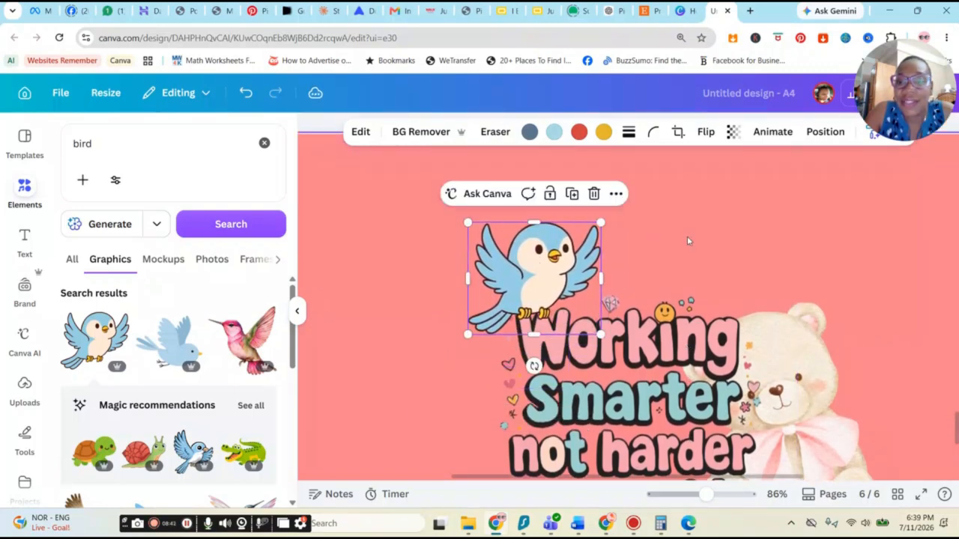
# Step: Shrink the teddy bear and move it to the bottom-right corner of the quote
pyautogui.scroll(-1, 828, 272)
pyautogui.scroll(-1, 828, 272)
pyautogui.scroll(-3, 819, 367)
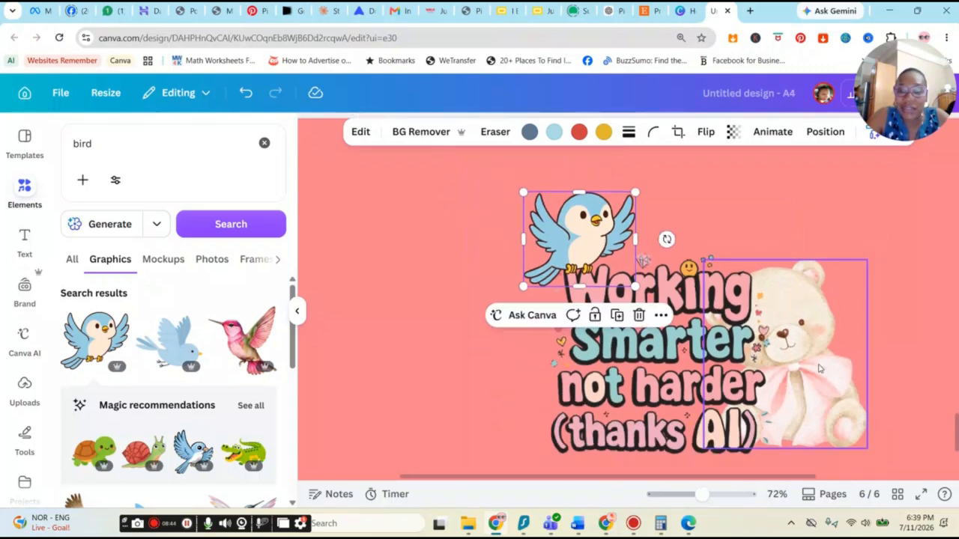
pyautogui.press('Escape')
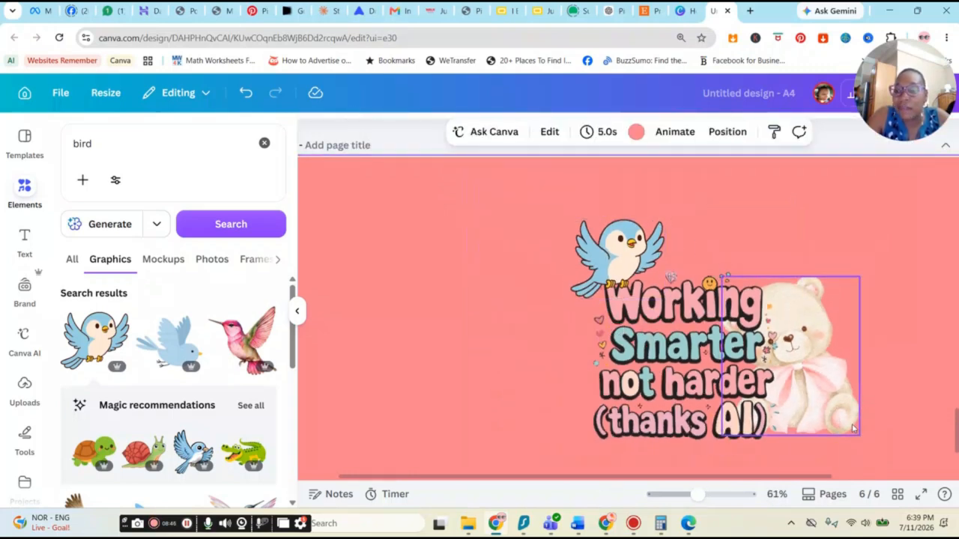
pyautogui.click(852, 429)
pyautogui.moveTo(855, 434); pyautogui.dragTo(783, 348)
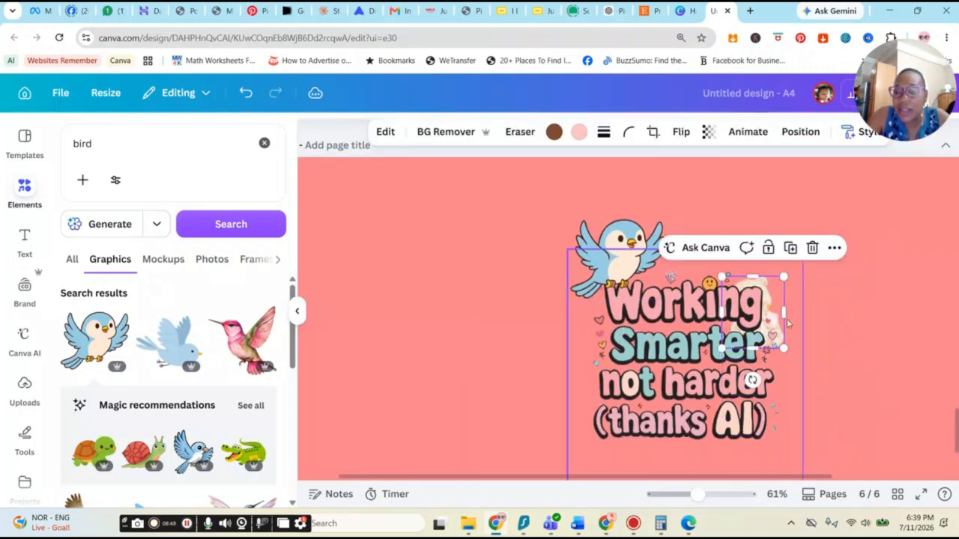
pyautogui.moveTo(774, 299); pyautogui.dragTo(779, 400)
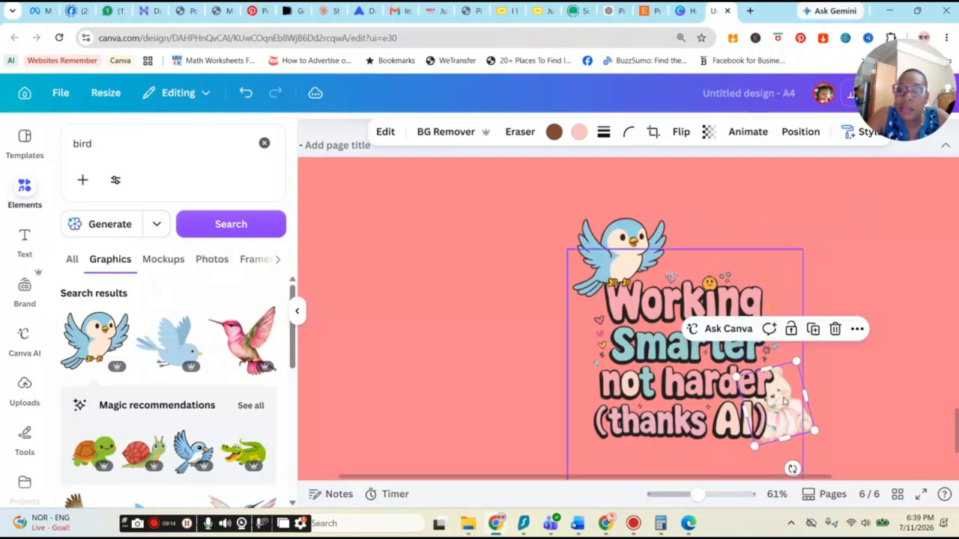
# Step: Select the bird, quote and teddy bear together and create a component named Motivational Banner
pyautogui.click(816, 296)
pyautogui.scroll(-3, 815, 296)
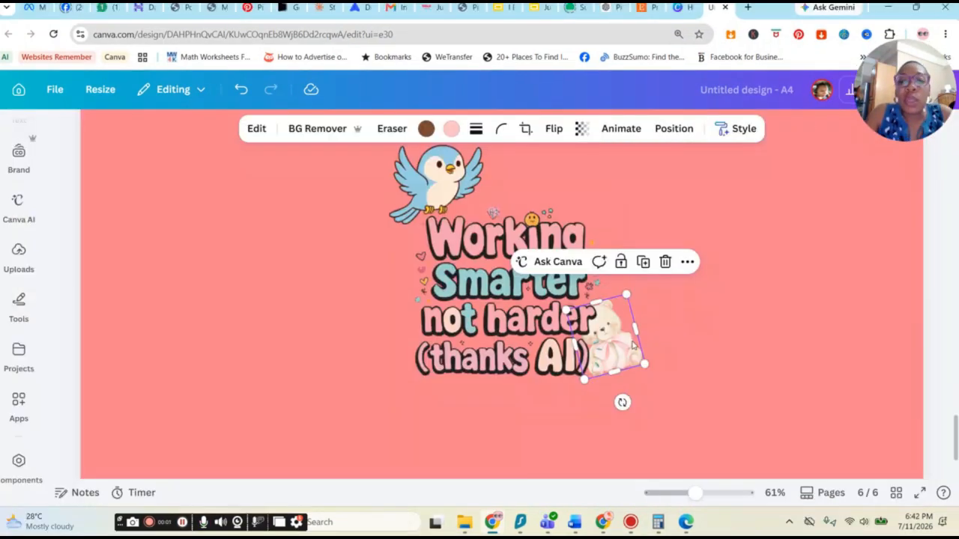
pyautogui.moveTo(634, 347); pyautogui.dragTo(630, 342)
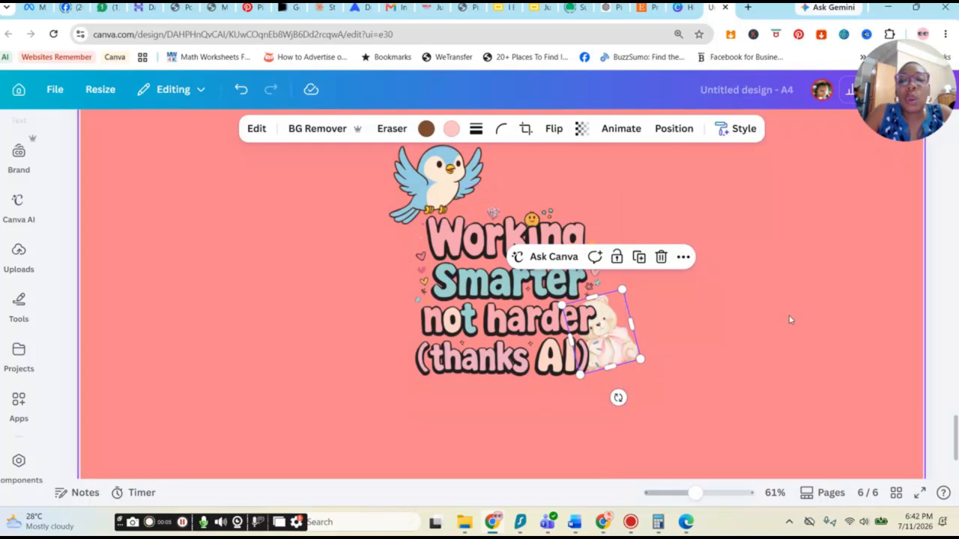
pyautogui.scroll(1, 789, 317)
pyautogui.scroll(-1, 351, 256)
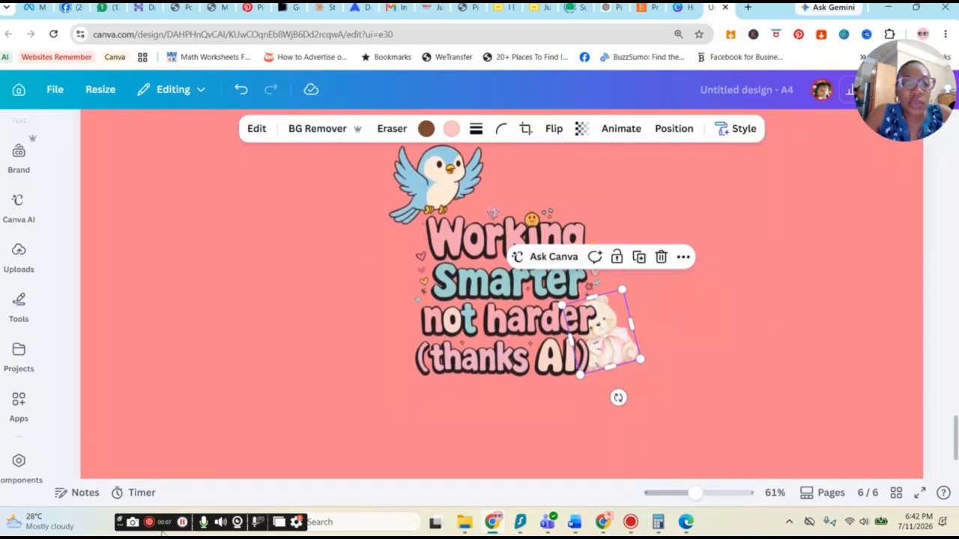
pyautogui.scroll(1, 335, 245)
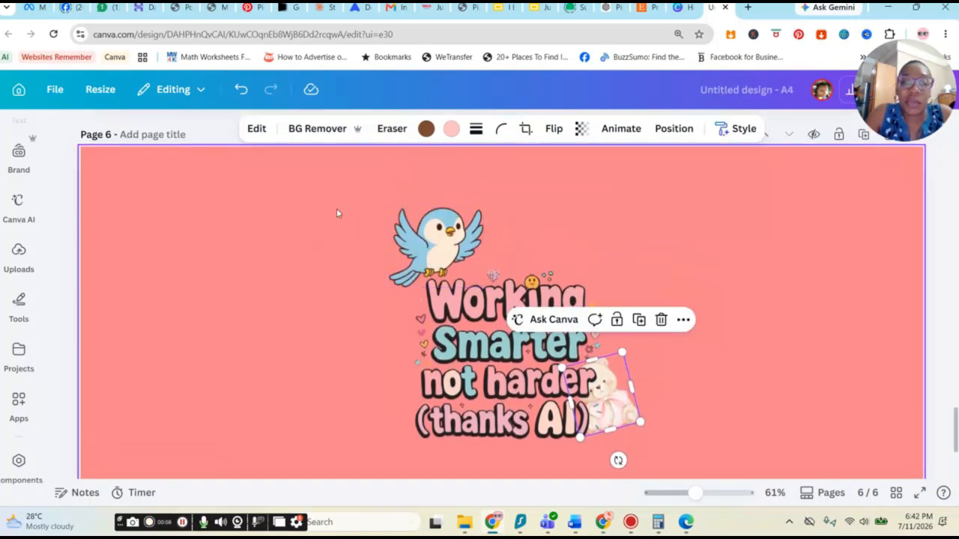
pyautogui.moveTo(625, 399); pyautogui.dragTo(680, 477)
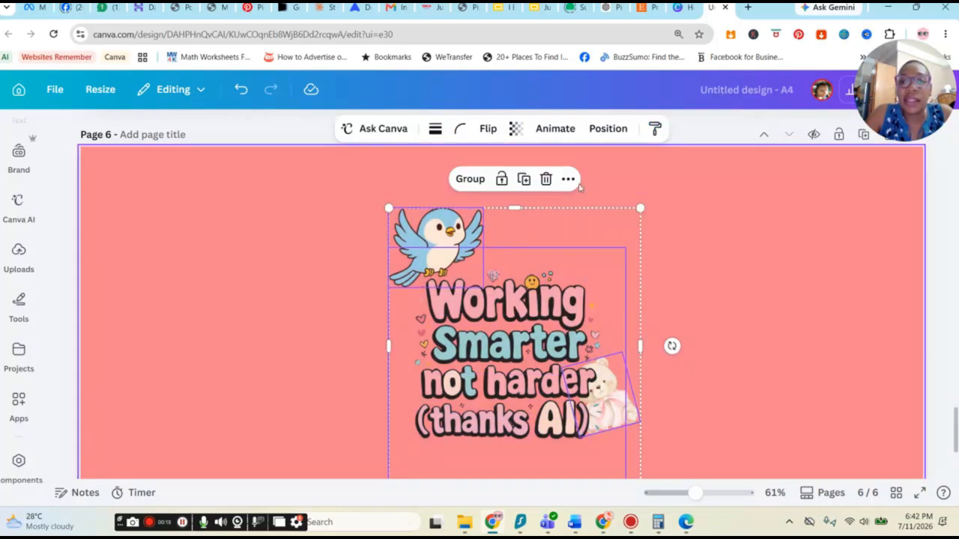
pyautogui.click(568, 181)
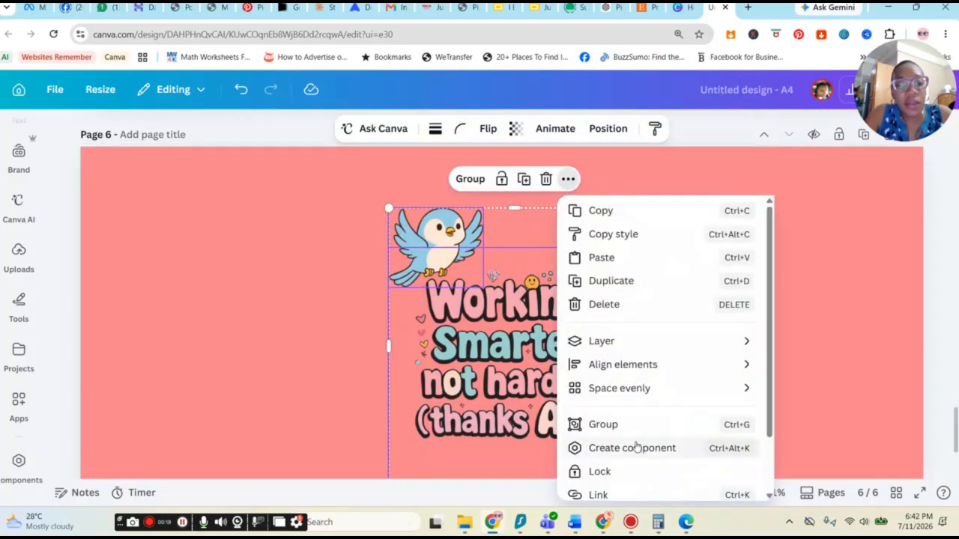
pyautogui.click(650, 384)
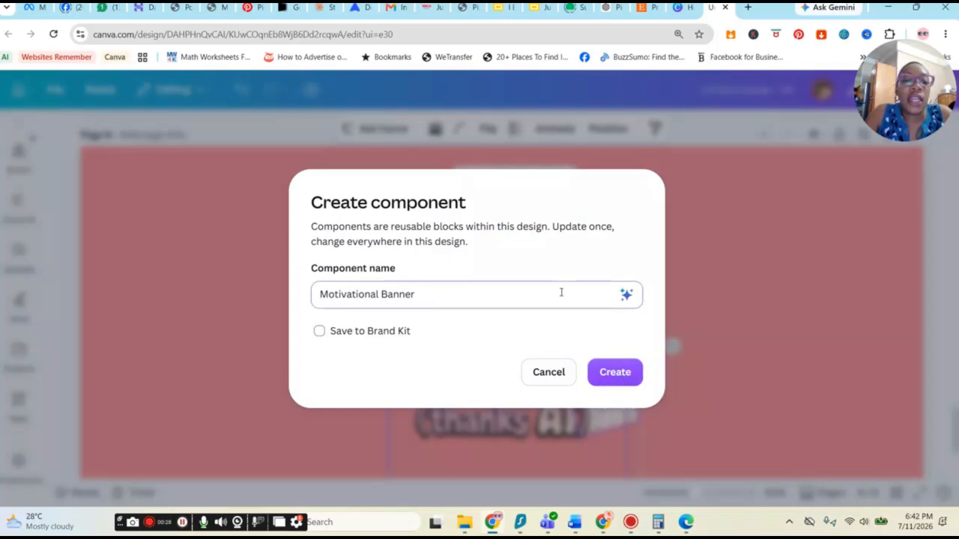
pyautogui.click(615, 372)
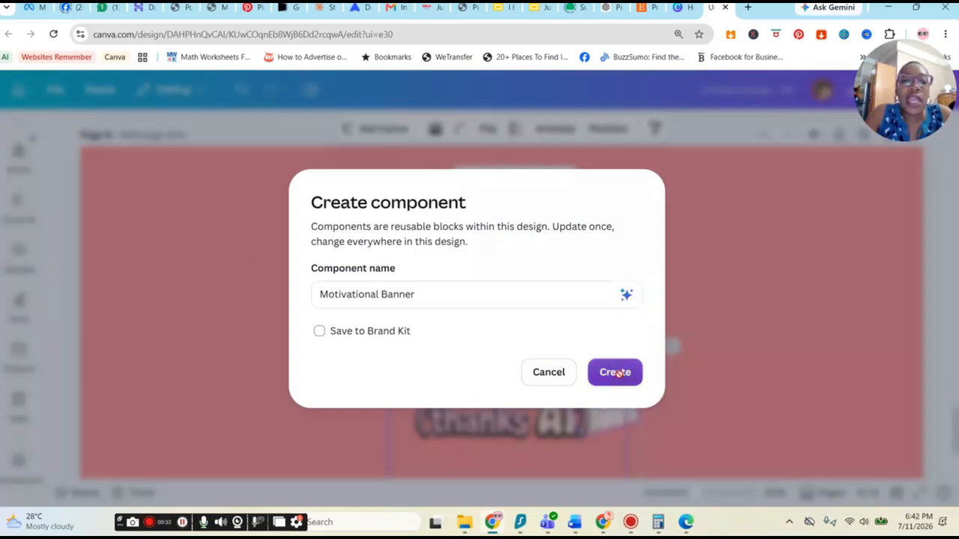
# Step: Try placing the Motivational Banner component onto the coffee mug mockup page
pyautogui.moveTo(635, 345); pyautogui.dragTo(610, 329)
pyautogui.scroll(-2, 779, 403)
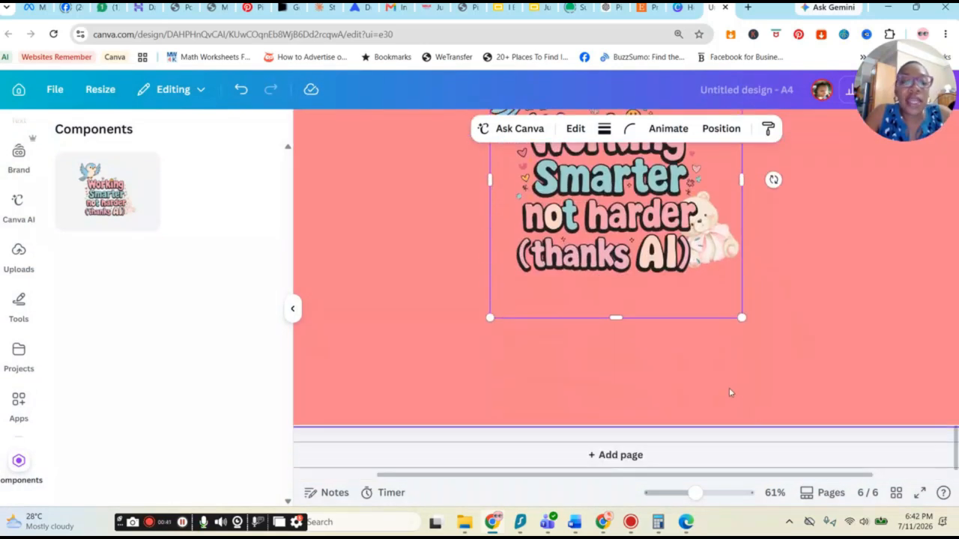
pyautogui.scroll(5, 682, 320)
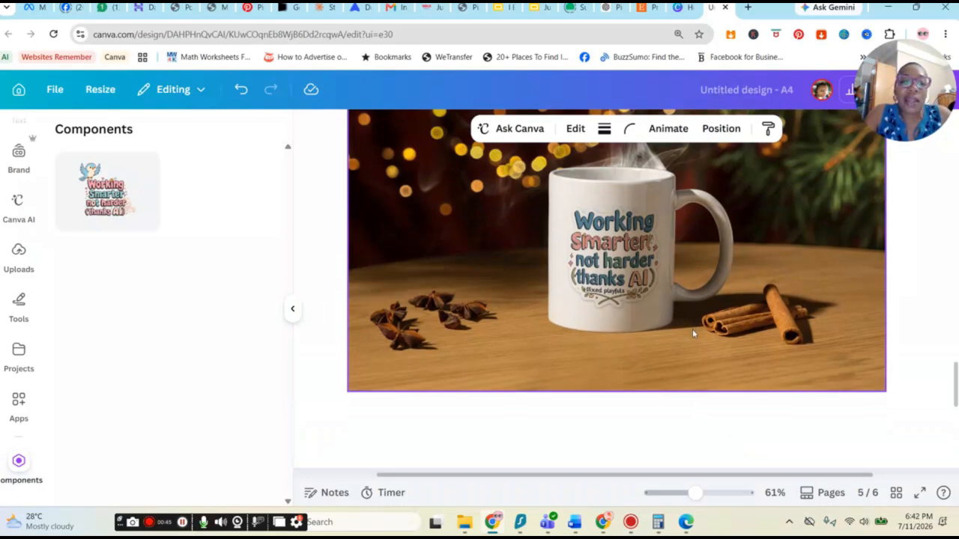
pyautogui.scroll(-5, 692, 329)
pyautogui.scroll(5, 588, 409)
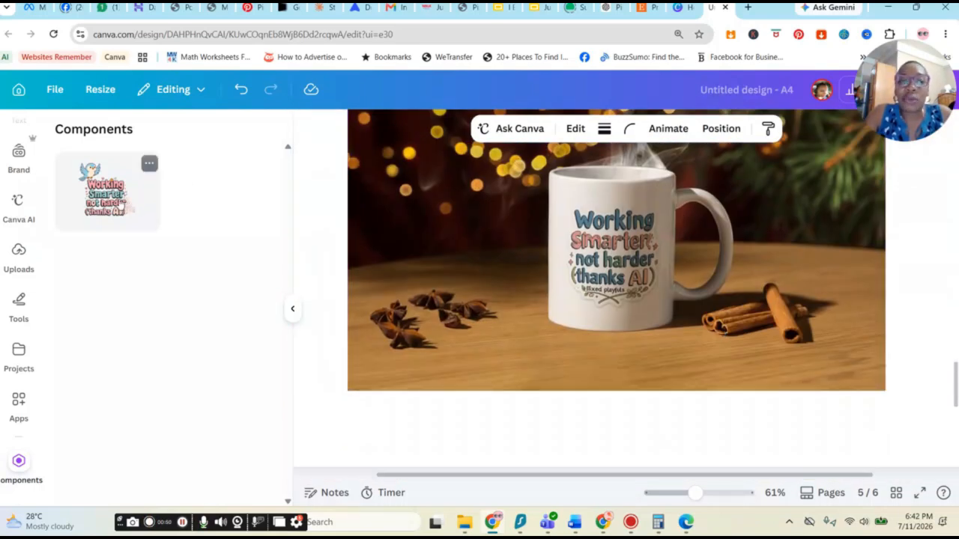
pyautogui.click(120, 205)
pyautogui.moveTo(620, 264)
pyautogui.mouseDown()
pyautogui.moveTo(610, 242)
pyautogui.moveTo(627, 276)
pyautogui.moveTo(619, 251)
pyautogui.mouseUp()
pyautogui.moveTo(753, 382); pyautogui.dragTo(629, 246)
pyautogui.moveTo(577, 196); pyautogui.dragTo(705, 287)
pyautogui.click(575, 265)
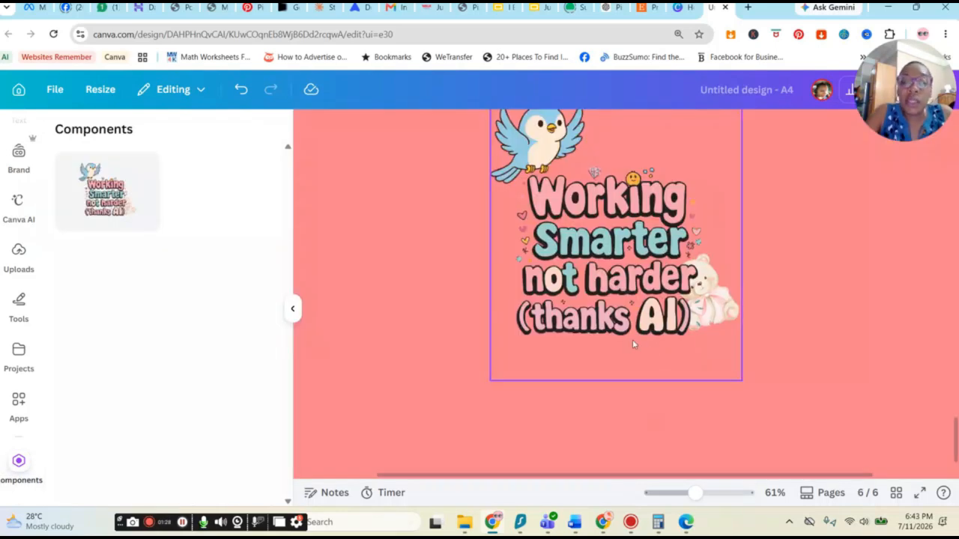
pyautogui.scroll(-2, 632, 341)
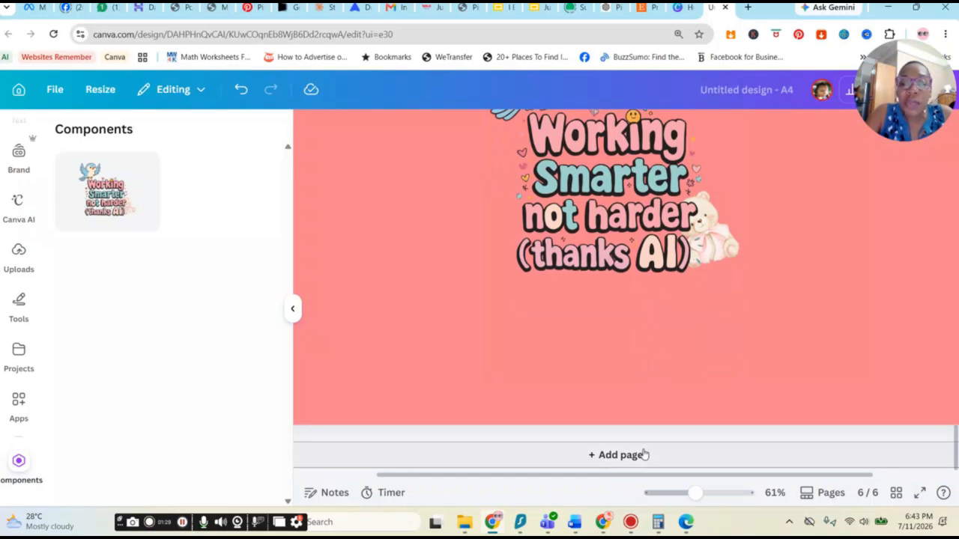
pyautogui.scroll(6, 585, 334)
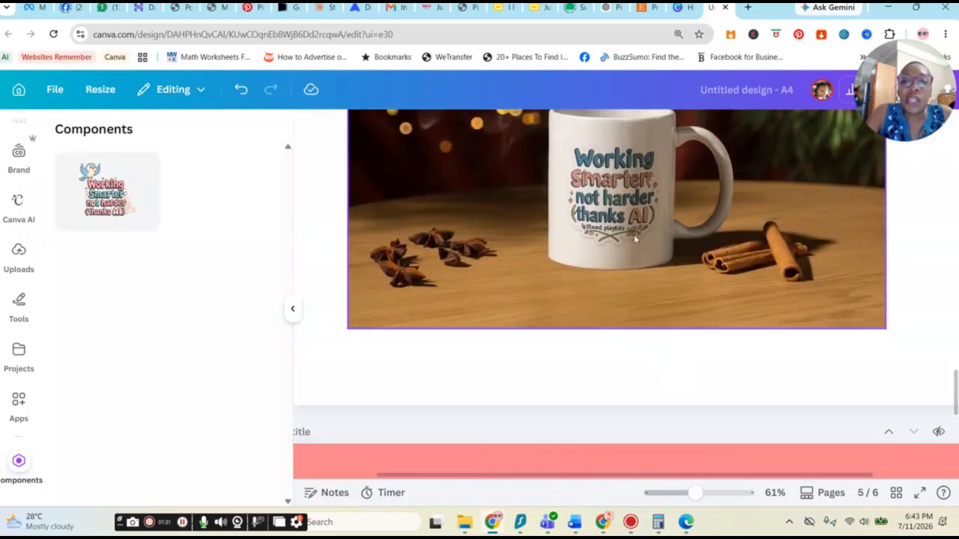
pyautogui.scroll(3, 496, 135)
# Step: Add a new blank page at the end of the design
pyautogui.click(623, 316)
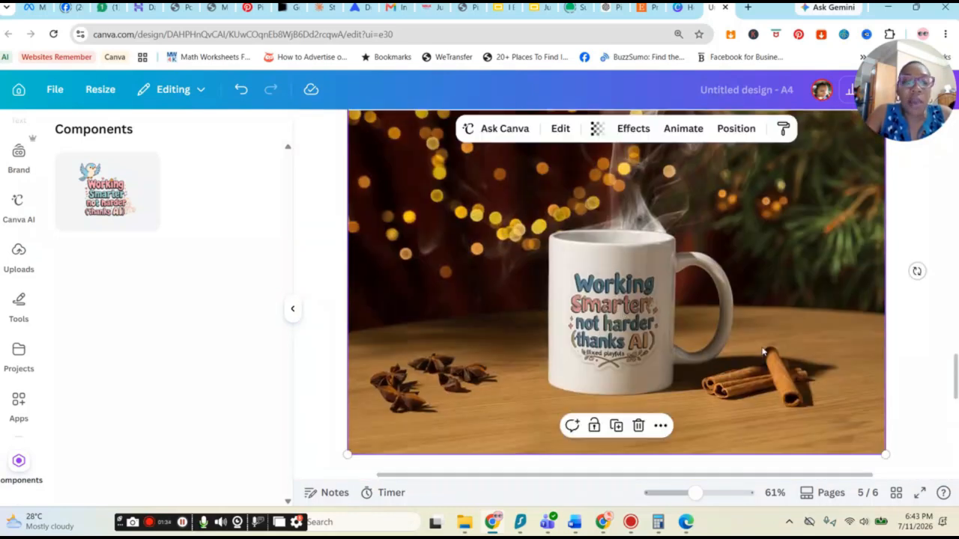
pyautogui.scroll(-8, 741, 357)
pyautogui.click(633, 455)
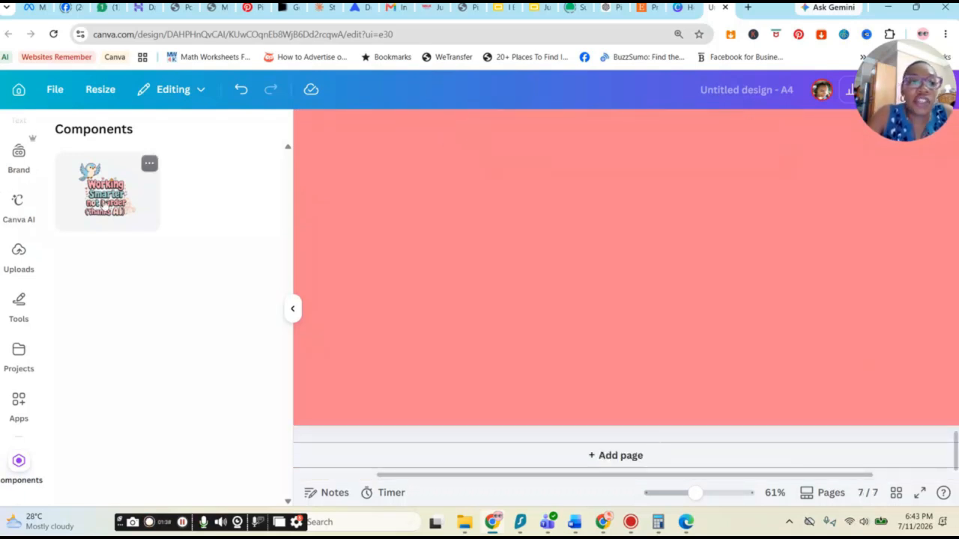
# Step: Search element photos for mug, add the plain white mug to the new page and shrink it slightly
pyautogui.scroll(2, 30, 225)
pyautogui.click(19, 185)
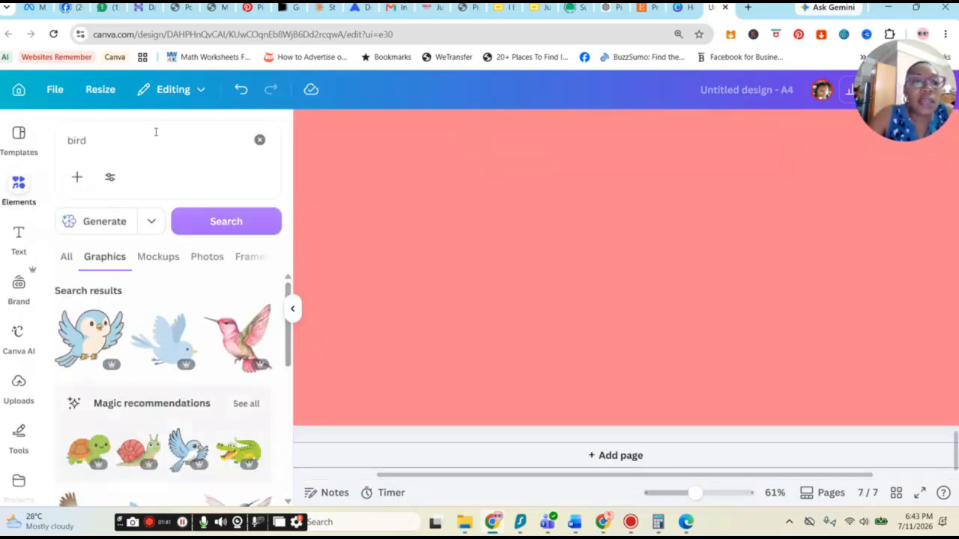
pyautogui.click(153, 135)
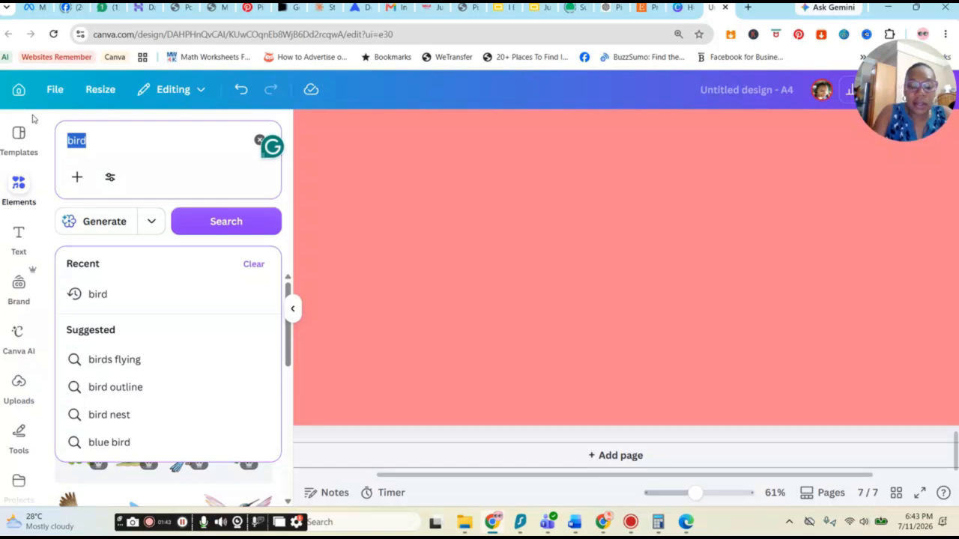
pyautogui.write('mug')
pyautogui.press('Return')
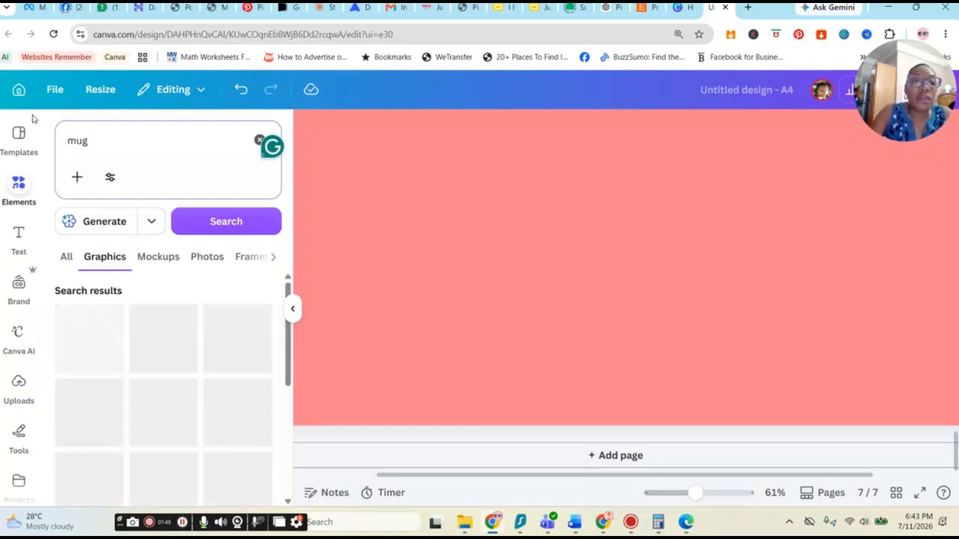
pyautogui.click(207, 257)
pyautogui.click(215, 320)
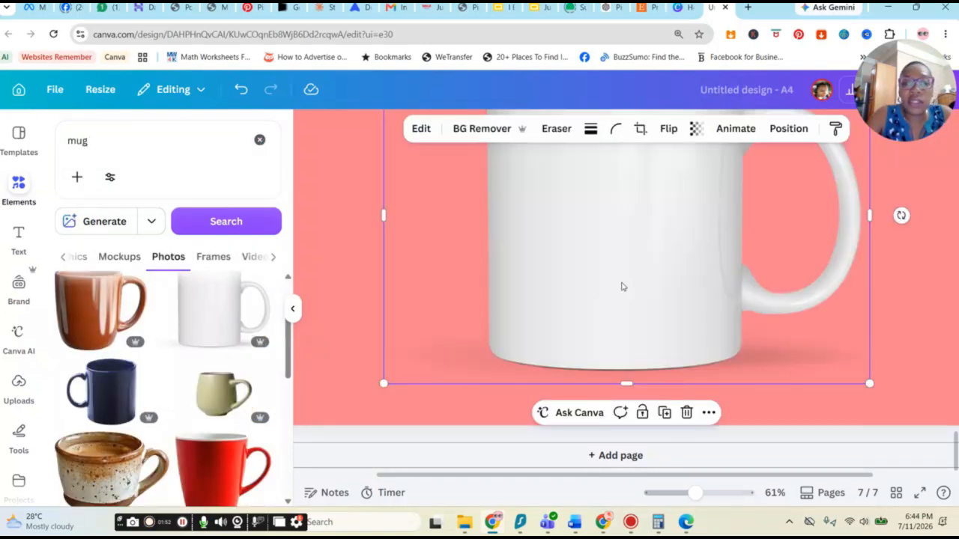
pyautogui.moveTo(871, 385); pyautogui.dragTo(820, 371)
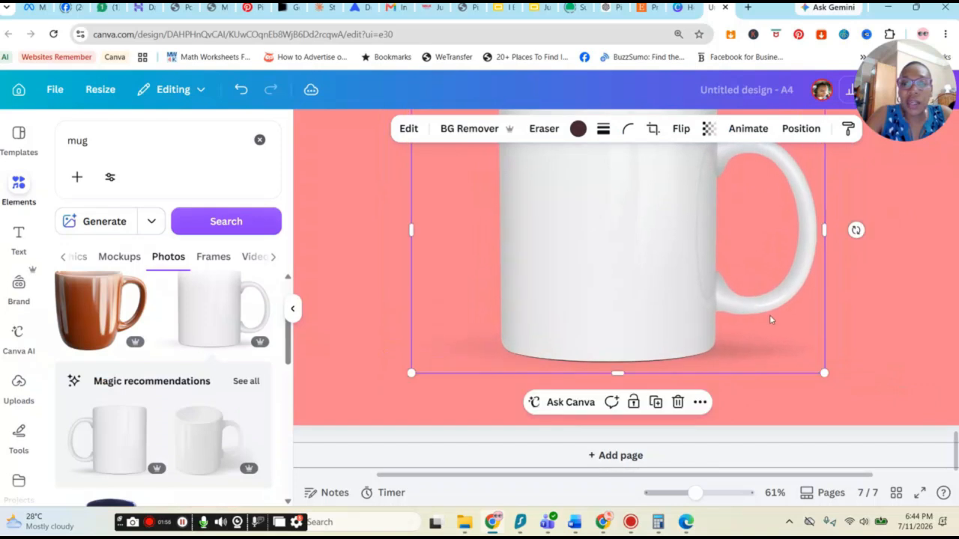
pyautogui.scroll(2, 754, 330)
pyautogui.scroll(-2, 743, 341)
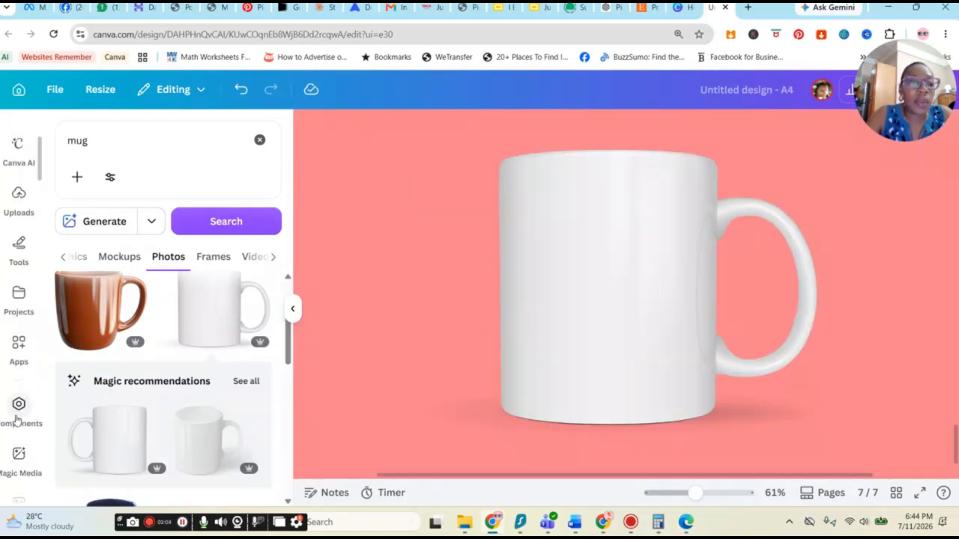
# Step: Insert the Motivational Banner component, shrink it and centre it on the white mug's body
pyautogui.click(18, 409)
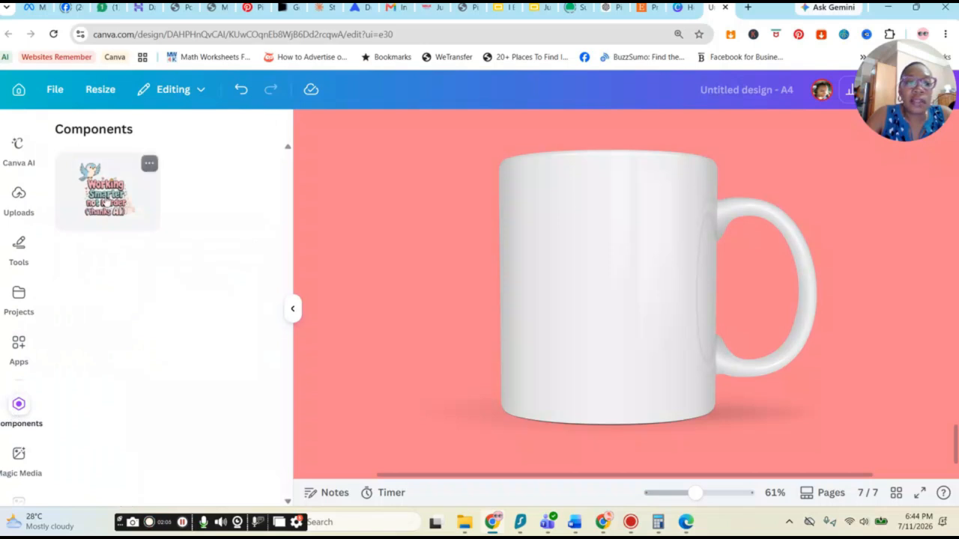
pyautogui.click(106, 203)
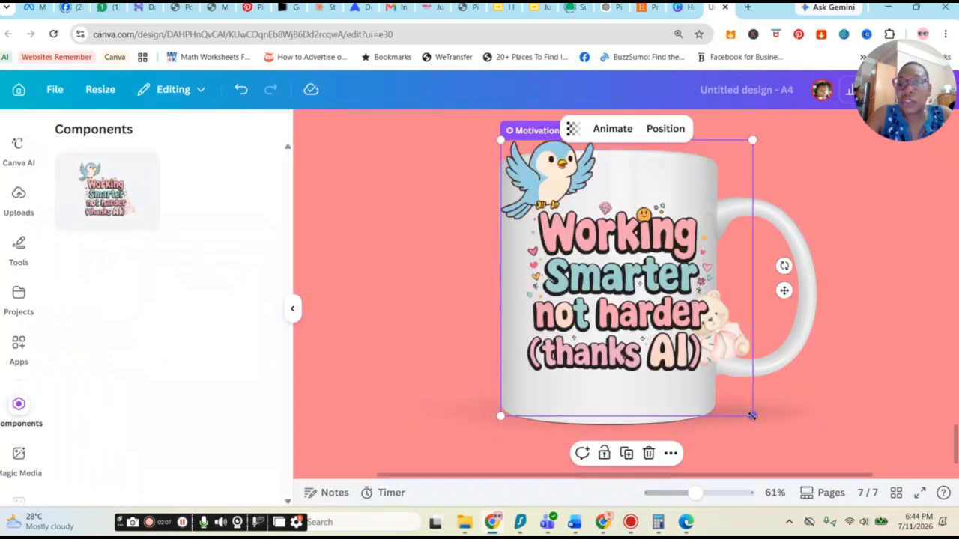
pyautogui.moveTo(752, 416); pyautogui.dragTo(641, 346)
pyautogui.moveTo(620, 289); pyautogui.dragTo(647, 335)
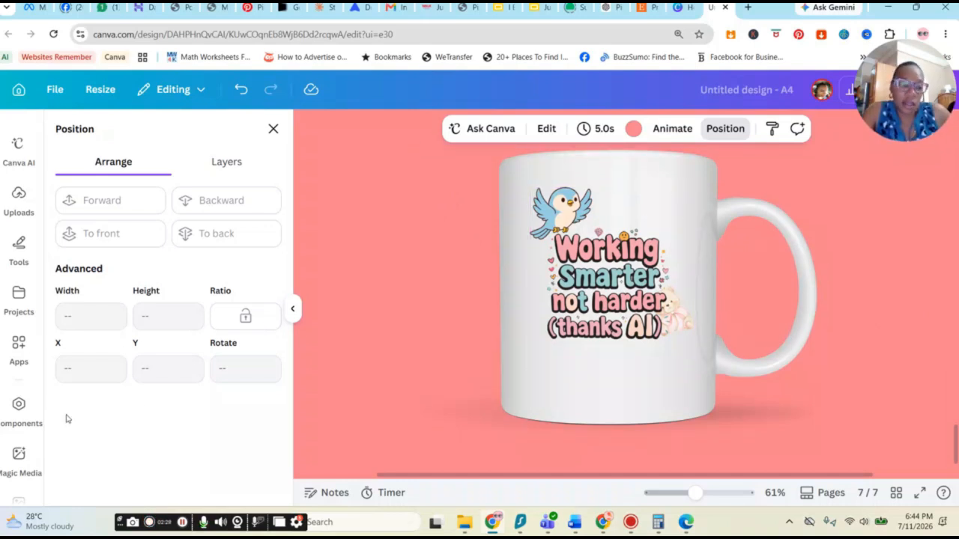
# Step: Zoom out and scroll through the design's pages to review the finished mockups
pyautogui.scroll(-2, 672, 337)
pyautogui.scroll(4, 672, 337)
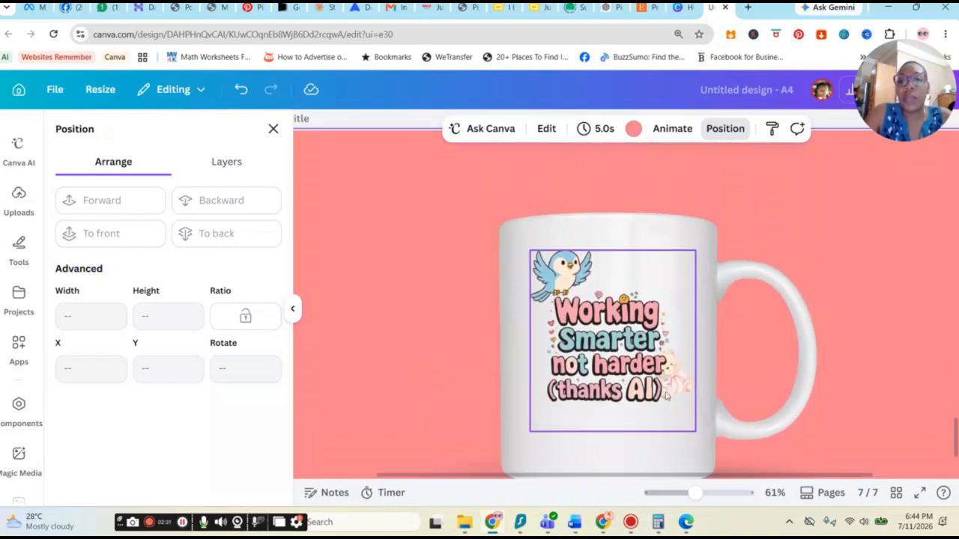
pyautogui.moveTo(690, 492); pyautogui.dragTo(661, 493)
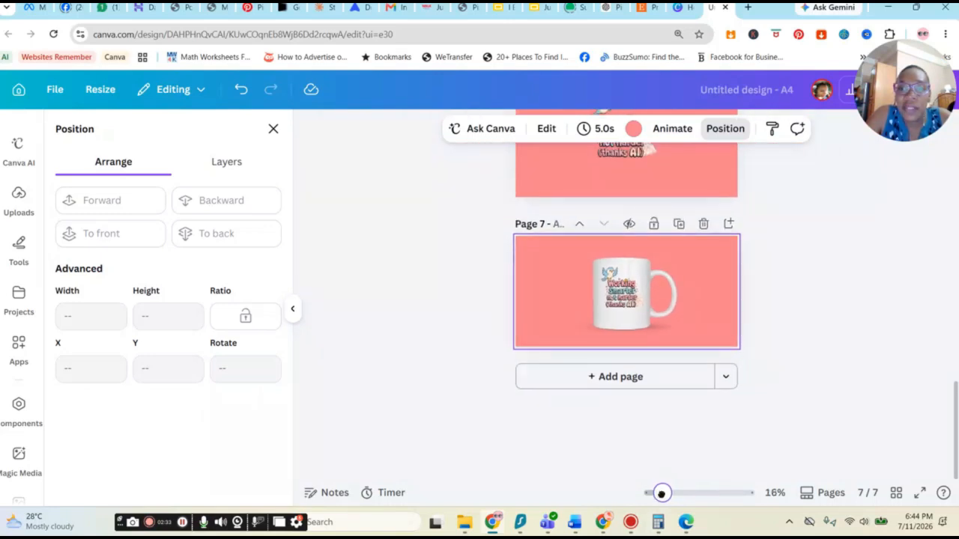
pyautogui.scroll(5, 675, 333)
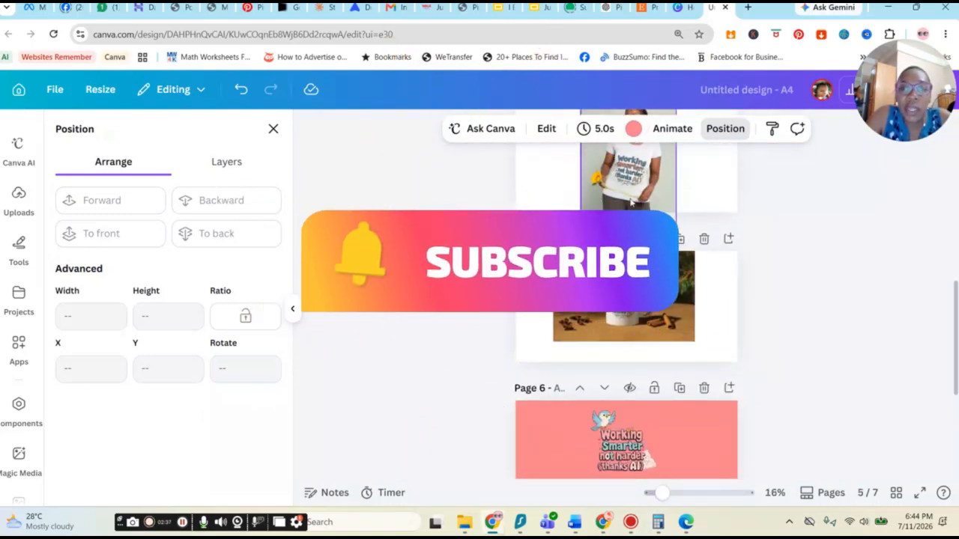
pyautogui.moveTo(622, 444); pyautogui.dragTo(630, 176)
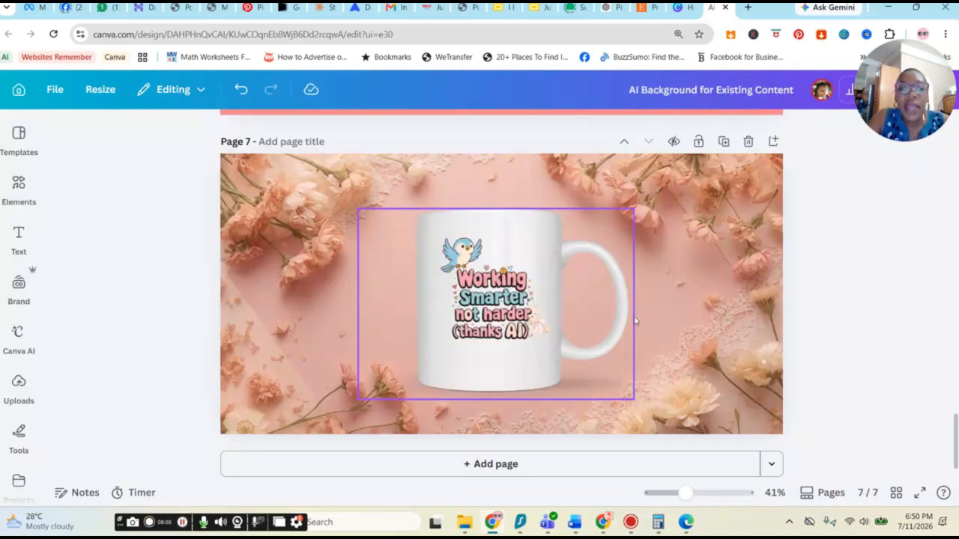
pyautogui.scroll(2, 651, 315)
pyautogui.scroll(2, 651, 314)
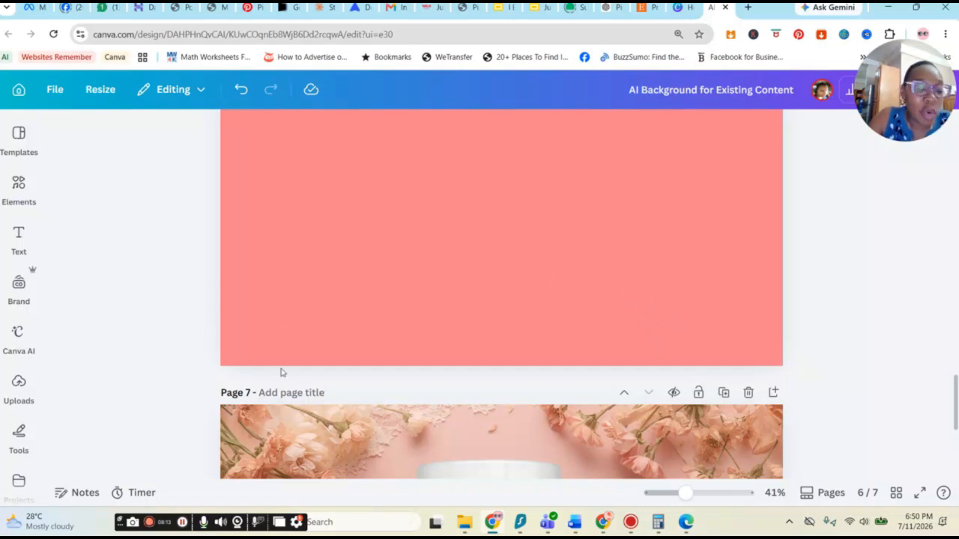
pyautogui.scroll(10, 464, 344)
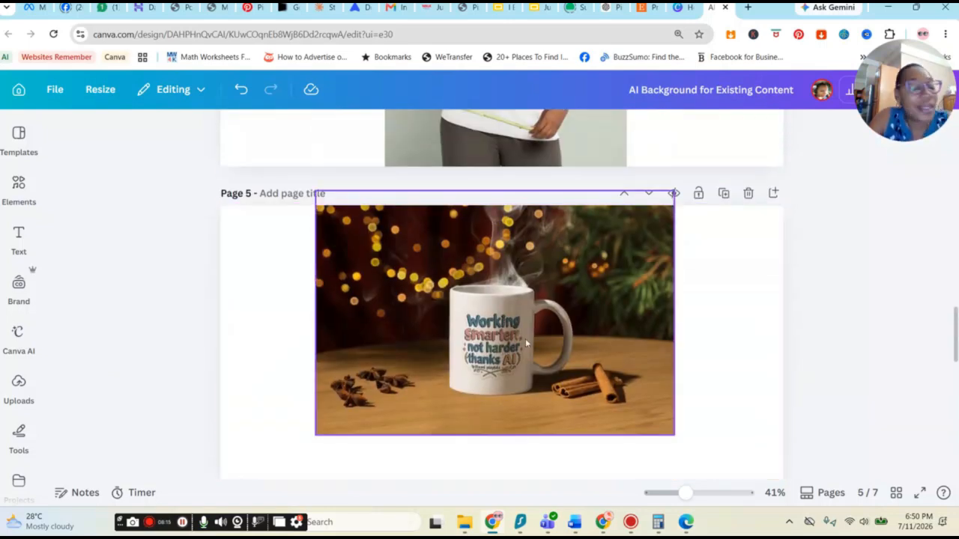
pyautogui.scroll(1, 536, 345)
pyautogui.scroll(6, 547, 350)
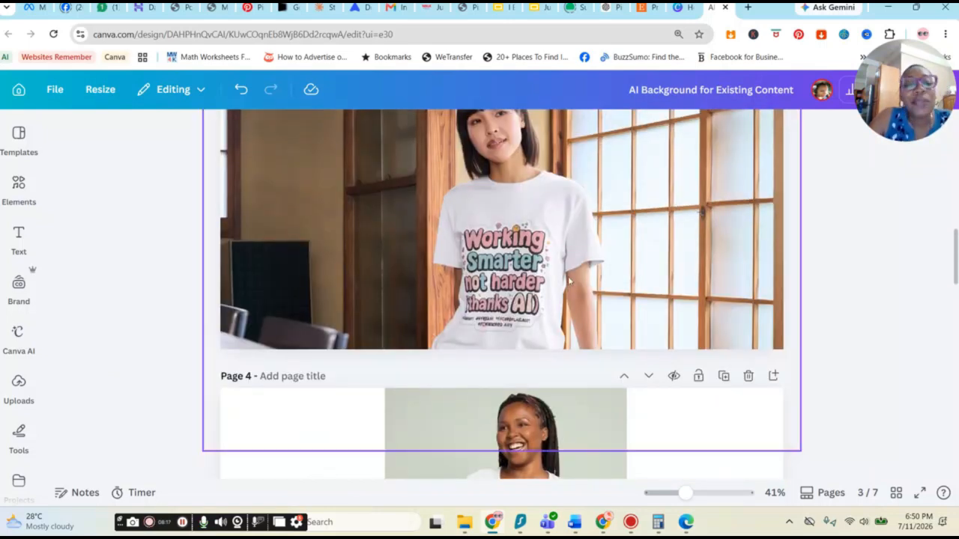